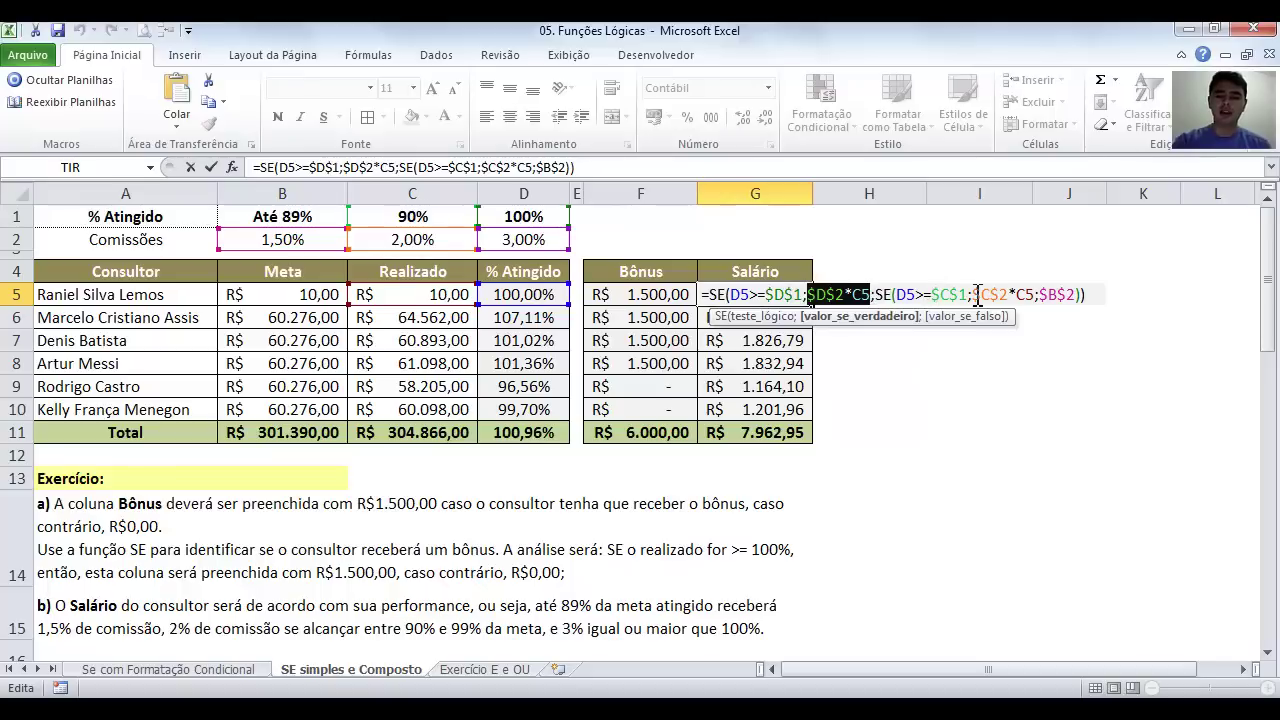
Examine the value-if-true and value-if-false arguments of the nested SE formula in the first consultant's Salário cell, G5.
click(1040, 294)
double_click(1042, 294)
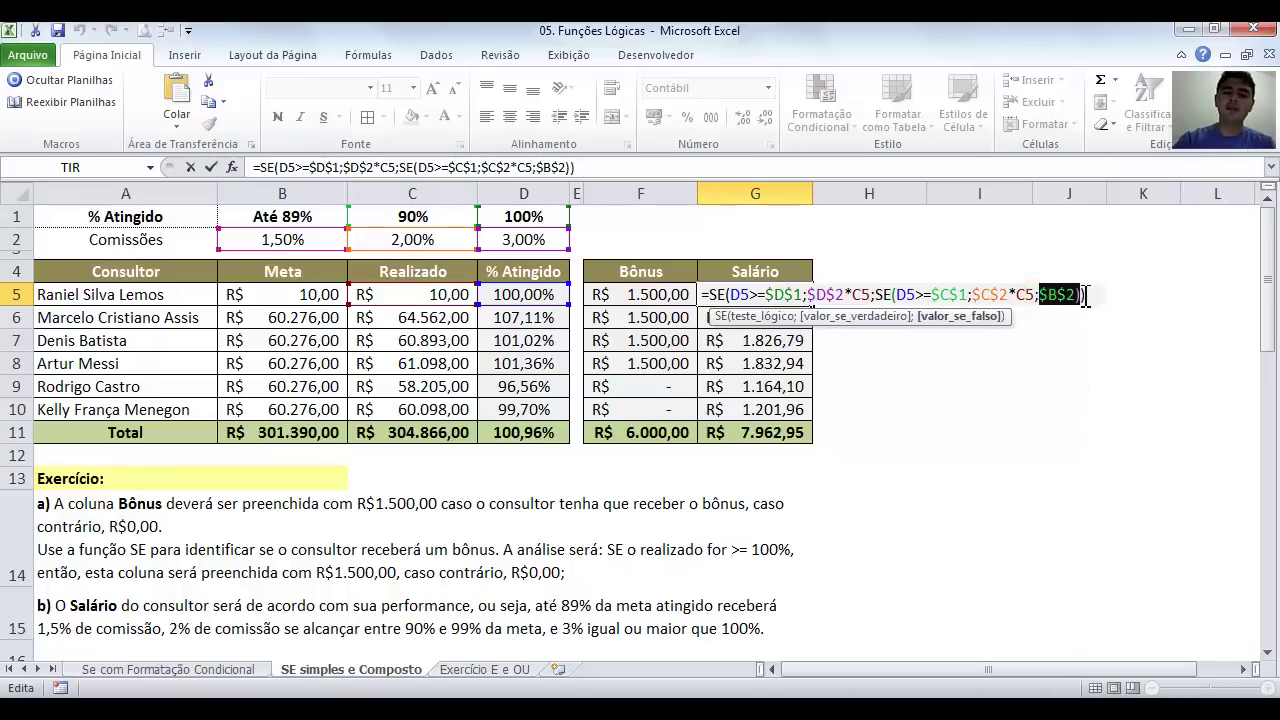
click(1084, 295)
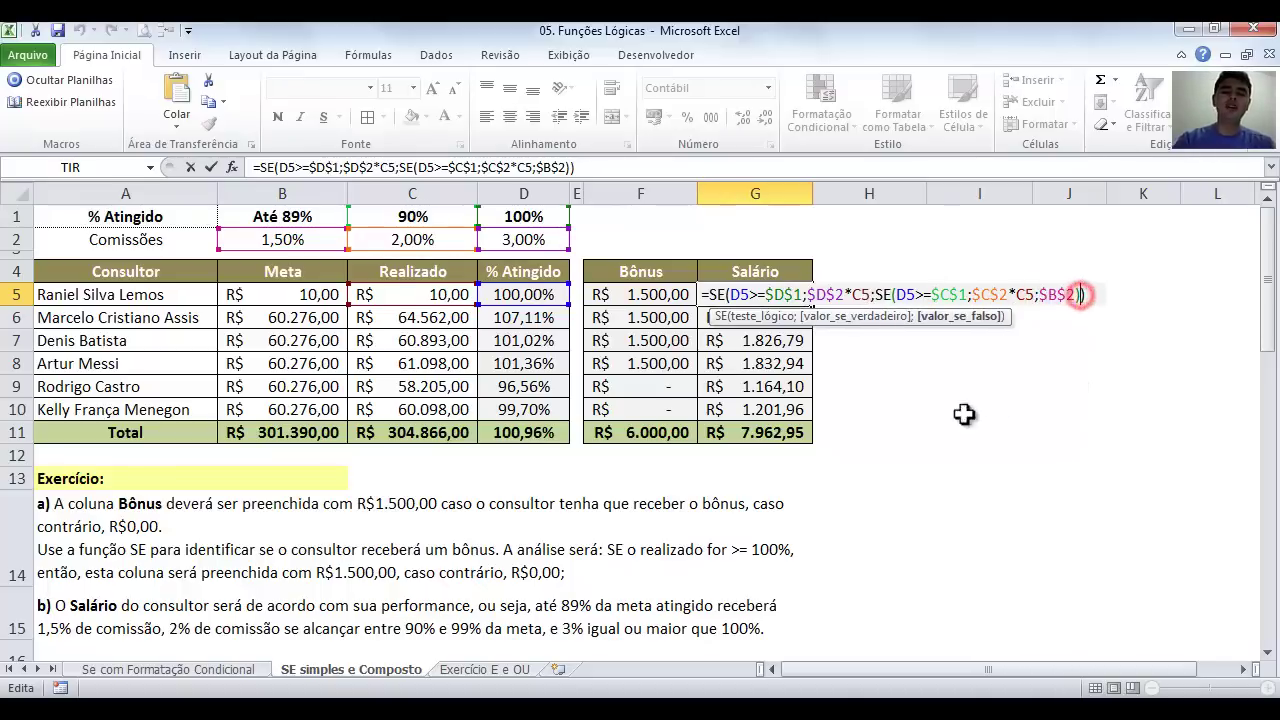
double_click(1048, 298)
click(1042, 298)
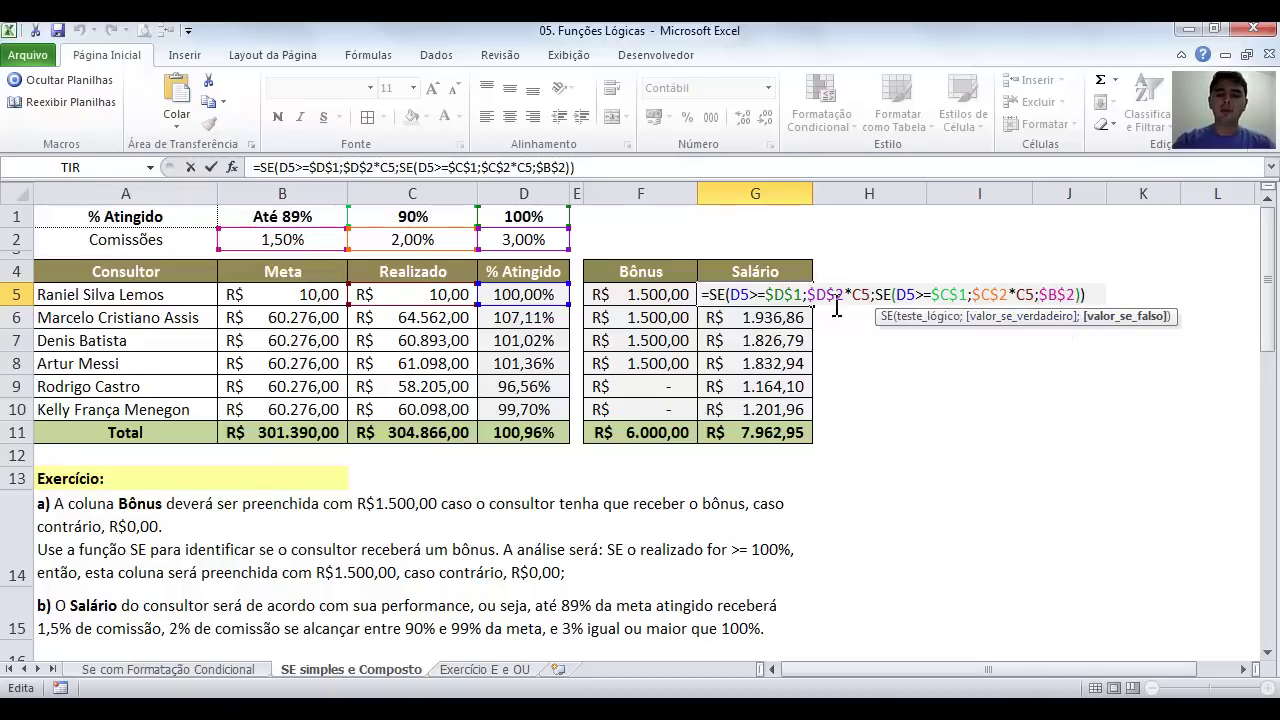
drag(879, 294, 1008, 294)
drag(876, 294, 1008, 294)
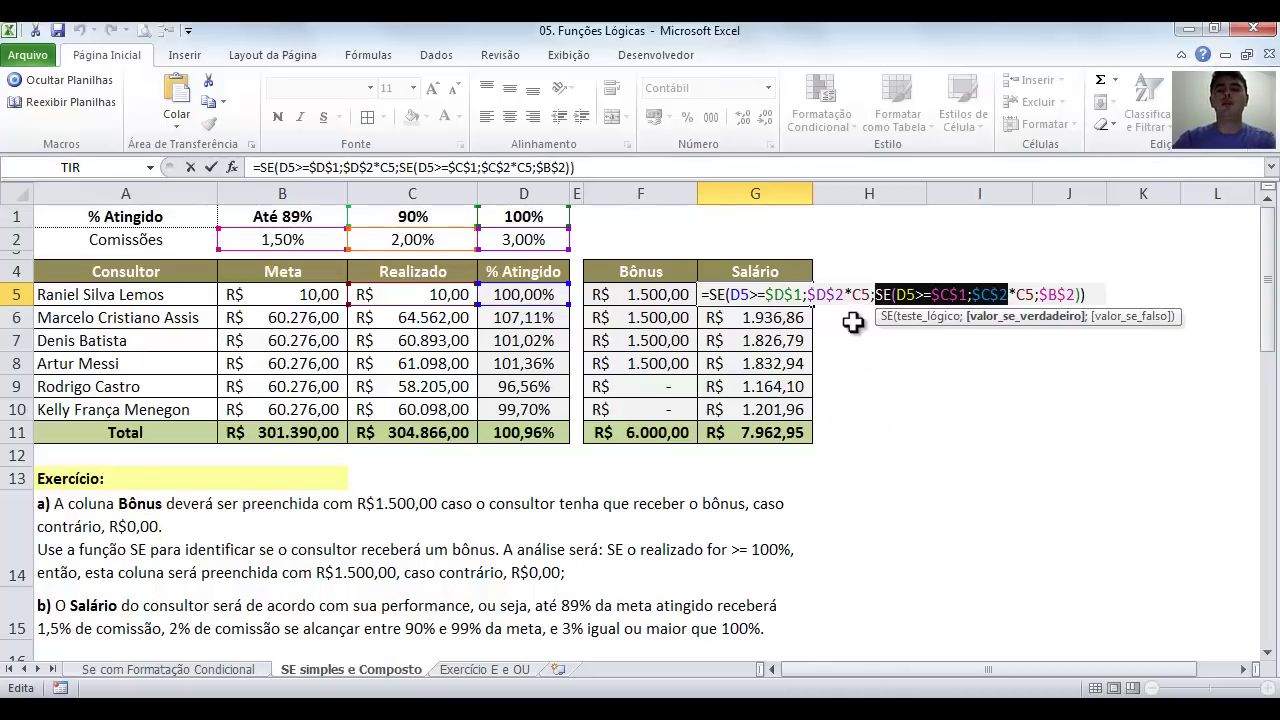
drag(1039, 295, 1077, 295)
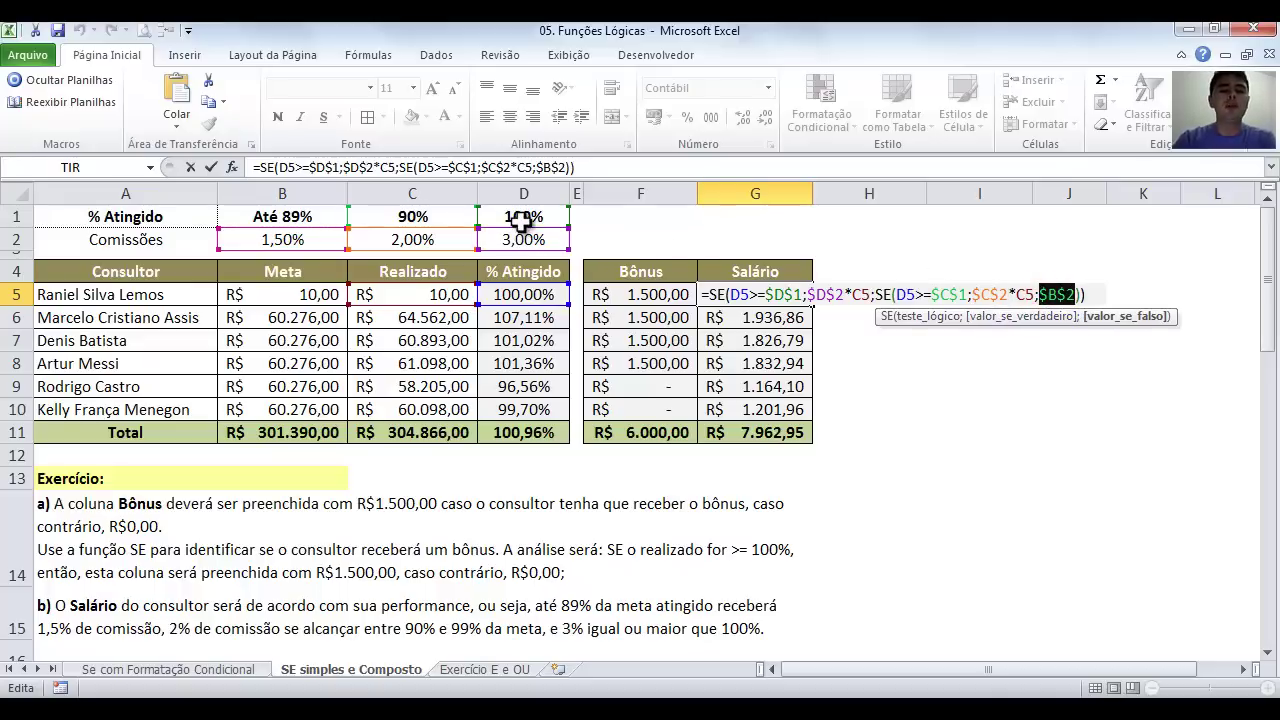
click(858, 295)
drag(858, 295, 808, 295)
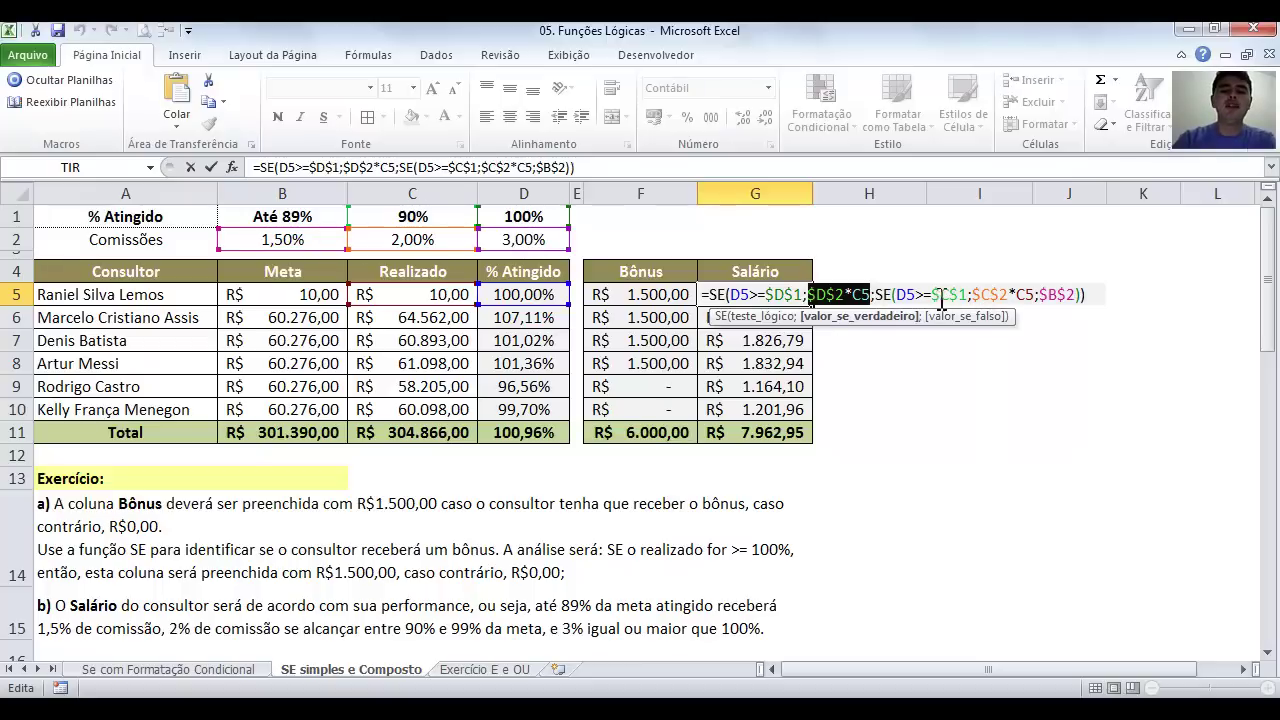
drag(969, 295, 1039, 295)
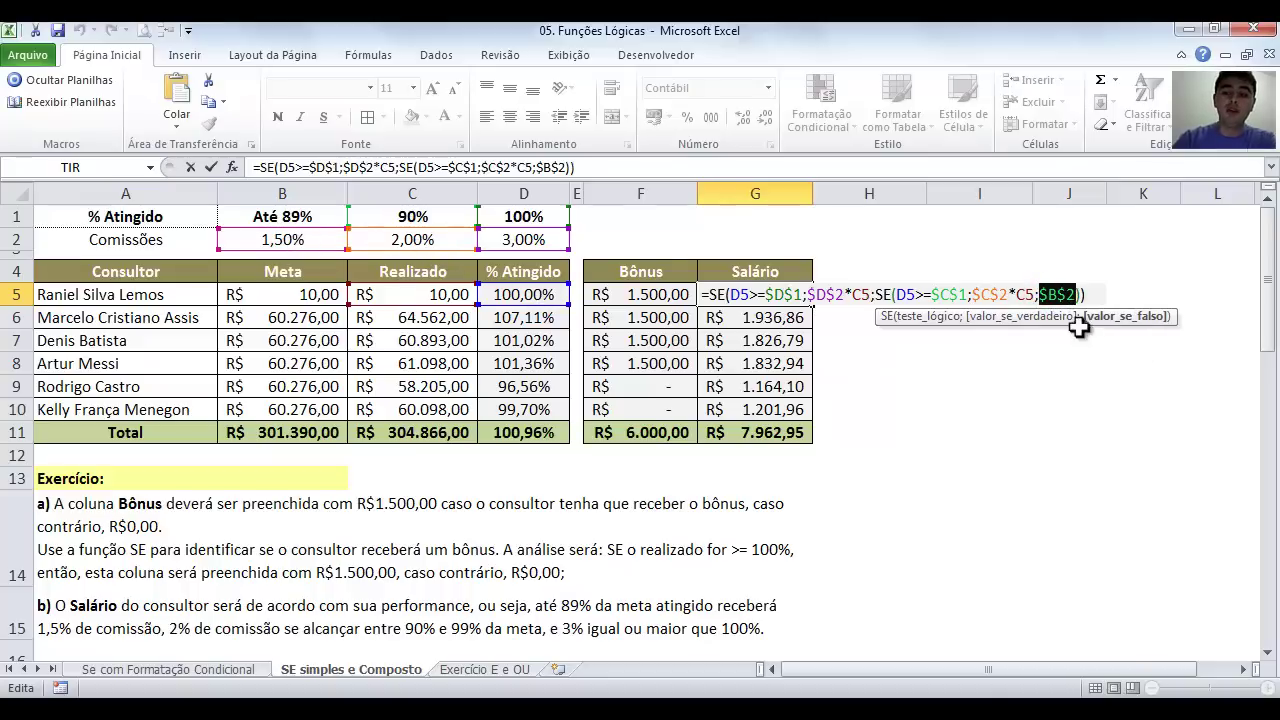
Multiply $B$2 by C5 in the final argument of G5's nested SE formula and fill the corrected formula down the Salário column.
click(1075, 295)
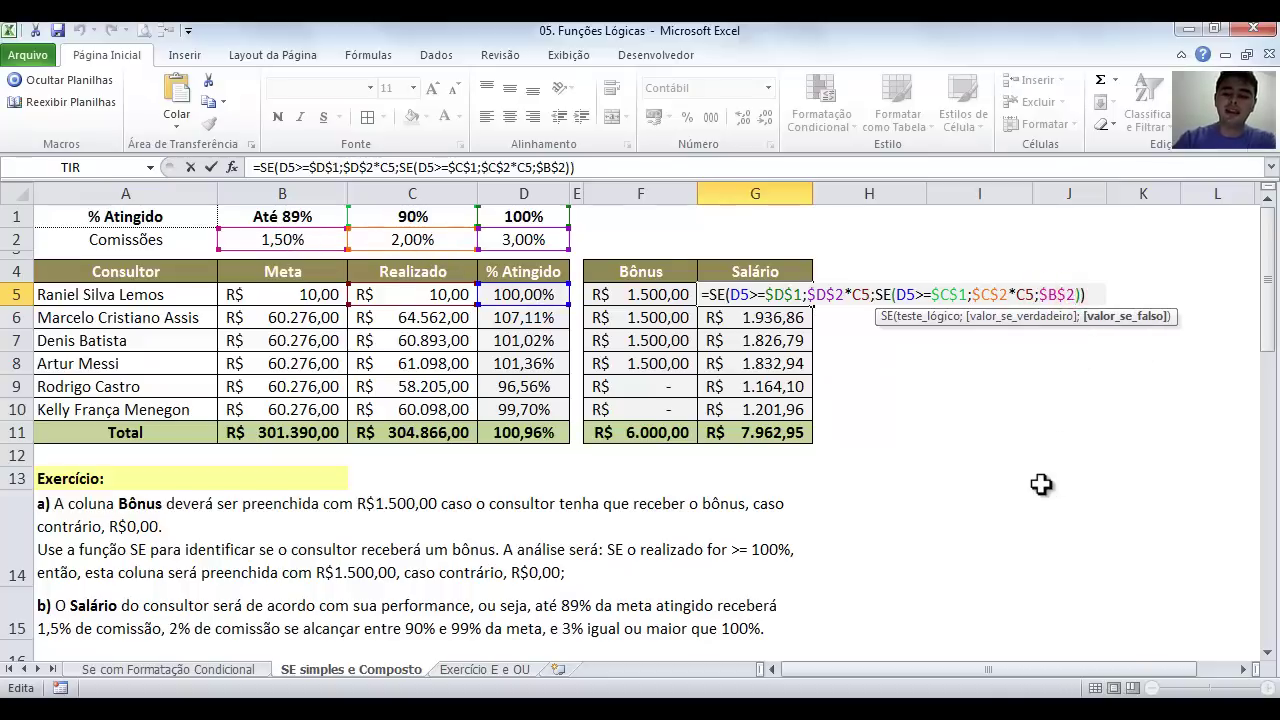
text(*)
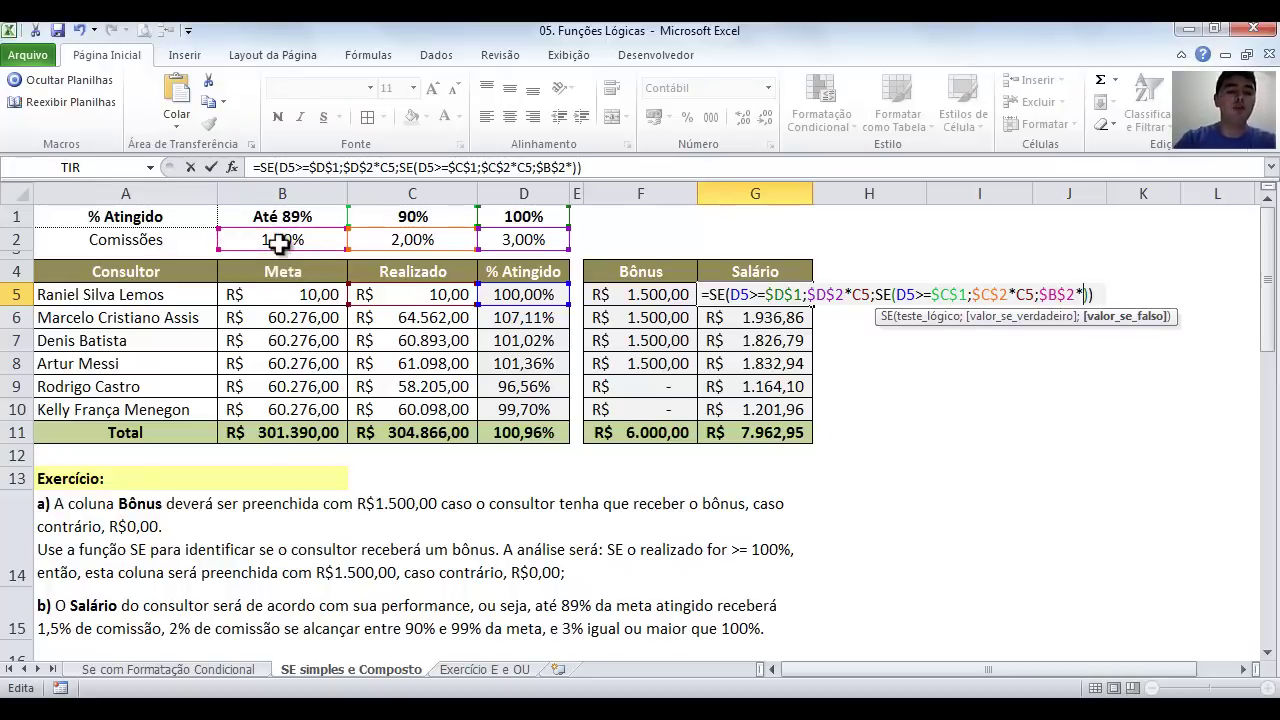
click(384, 300)
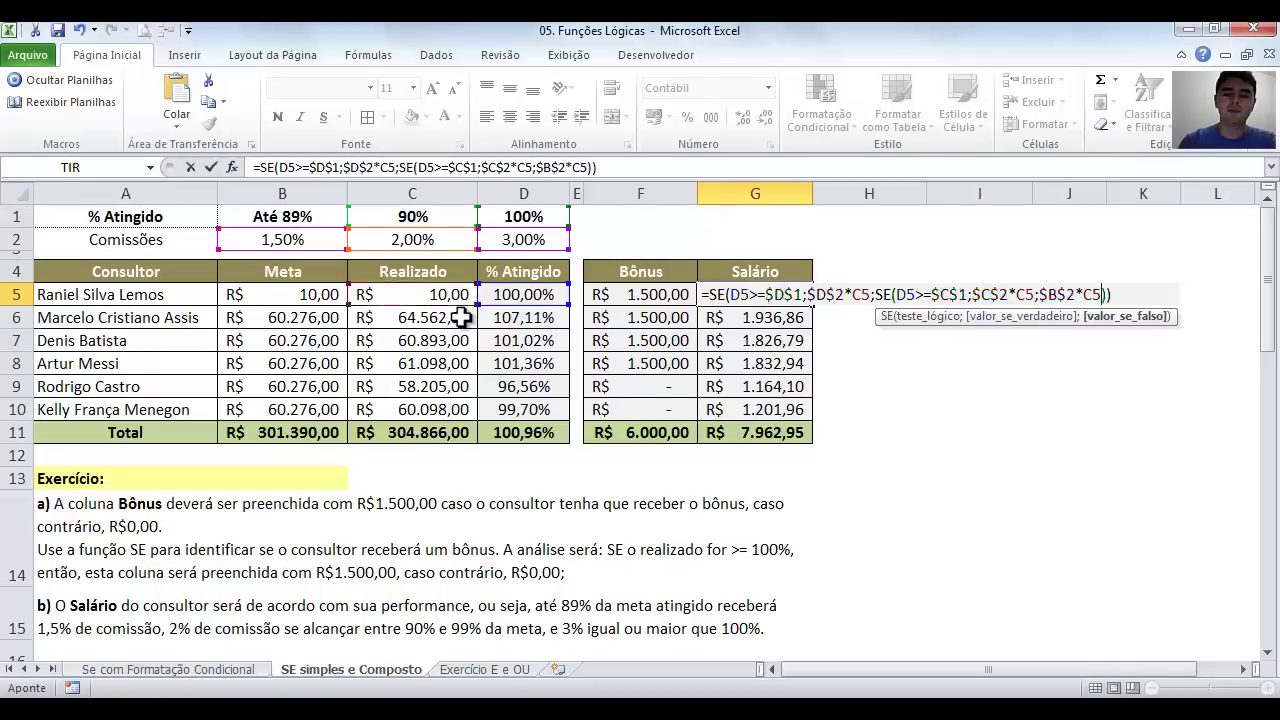
key(Return)
click(778, 298)
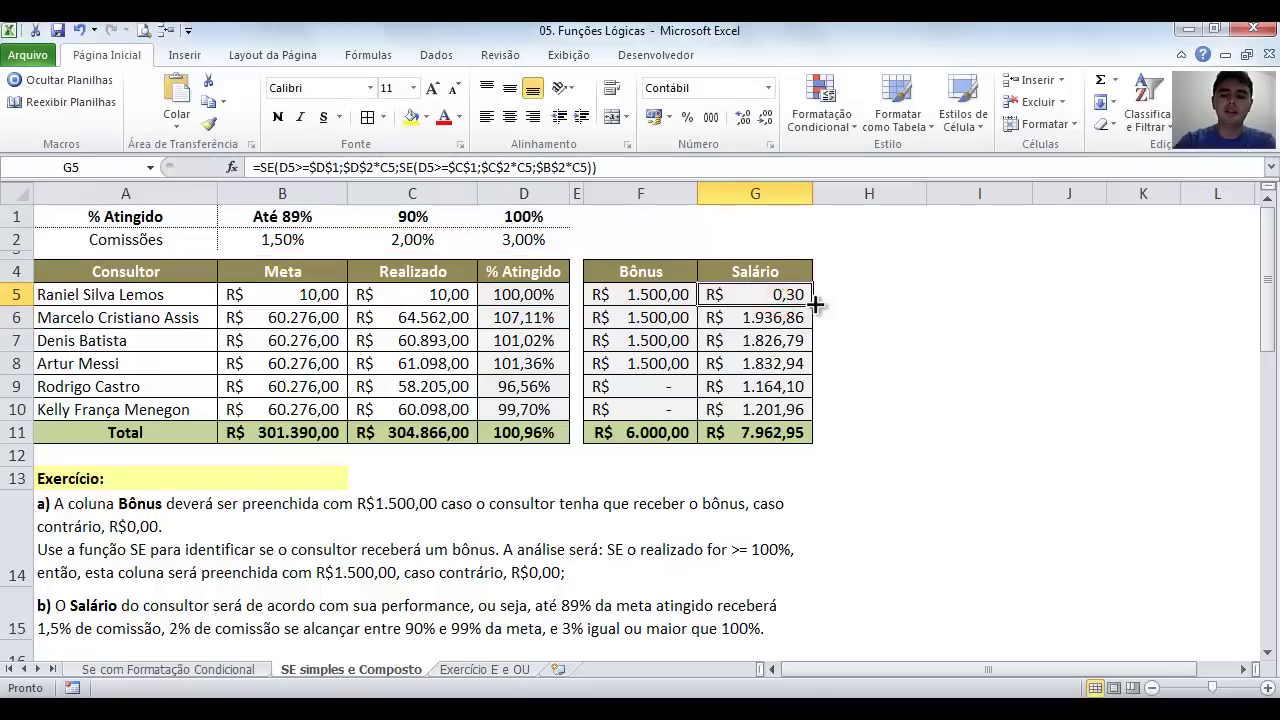
double_click(813, 305)
Review the $D$2*C5, inner SE and $B$2*C5 arguments in G5's corrected formula, keeping the formula as it is.
click(793, 295)
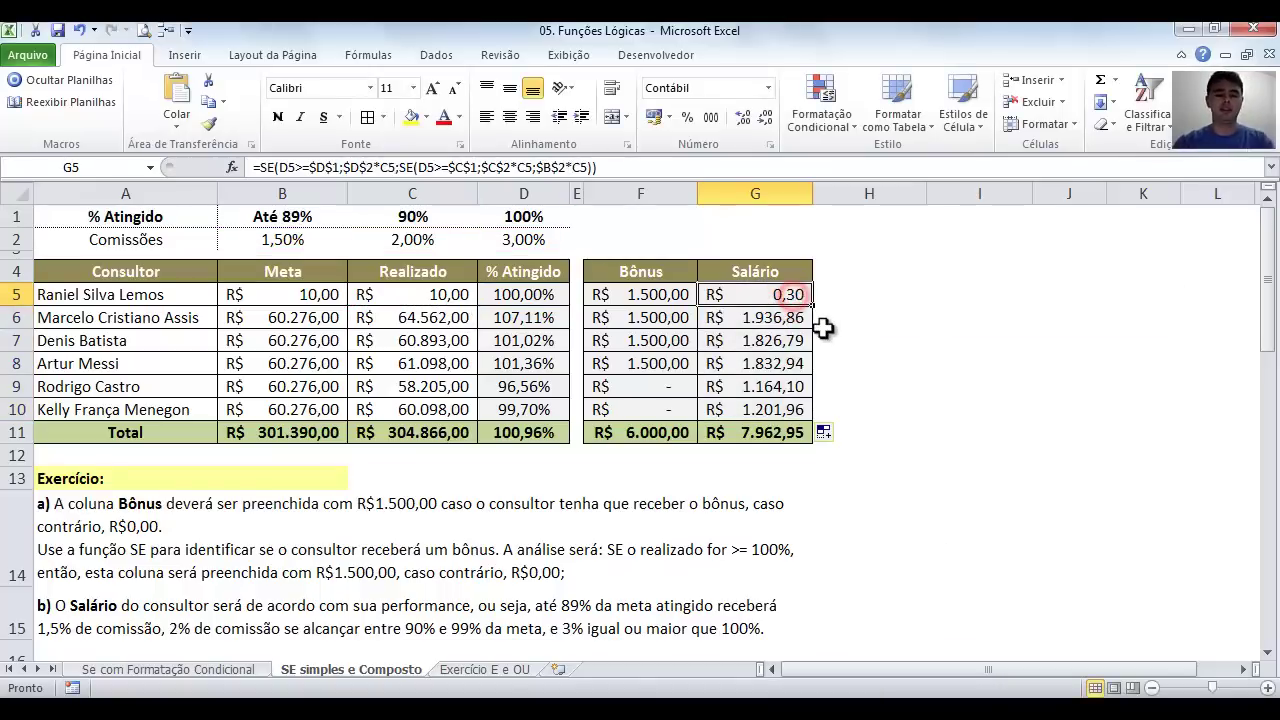
key(F2)
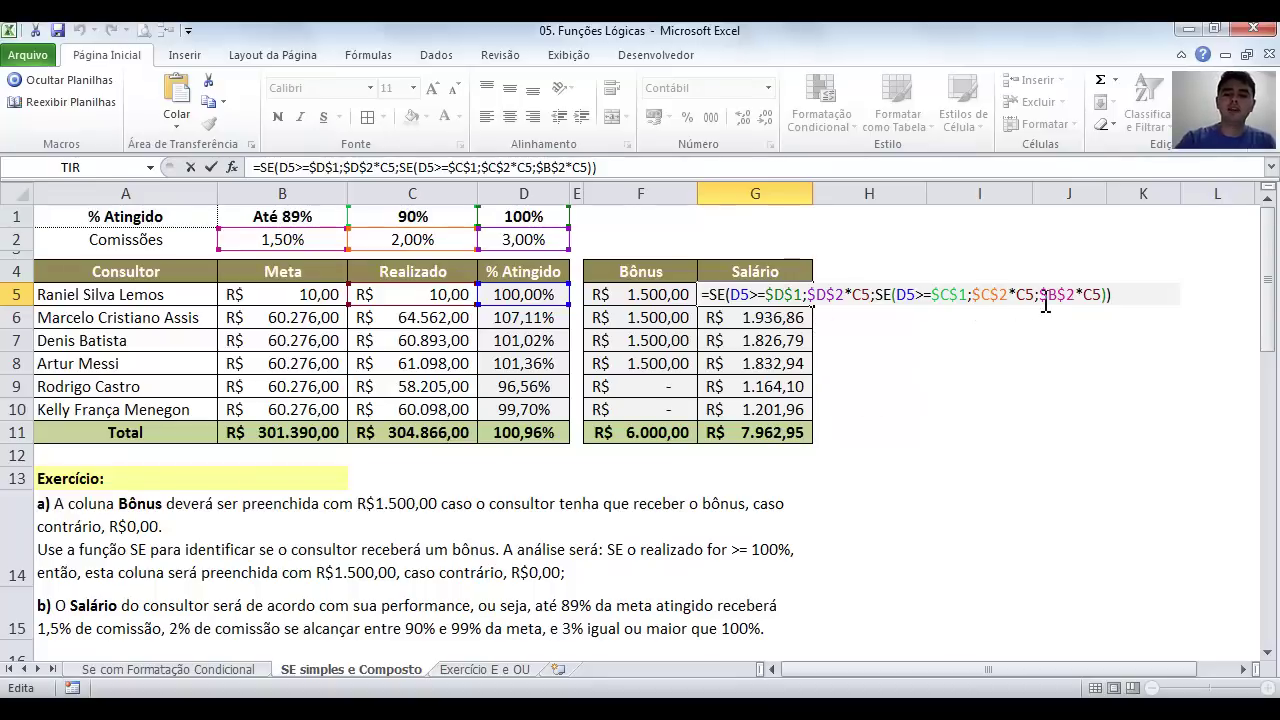
drag(1041, 294, 1104, 295)
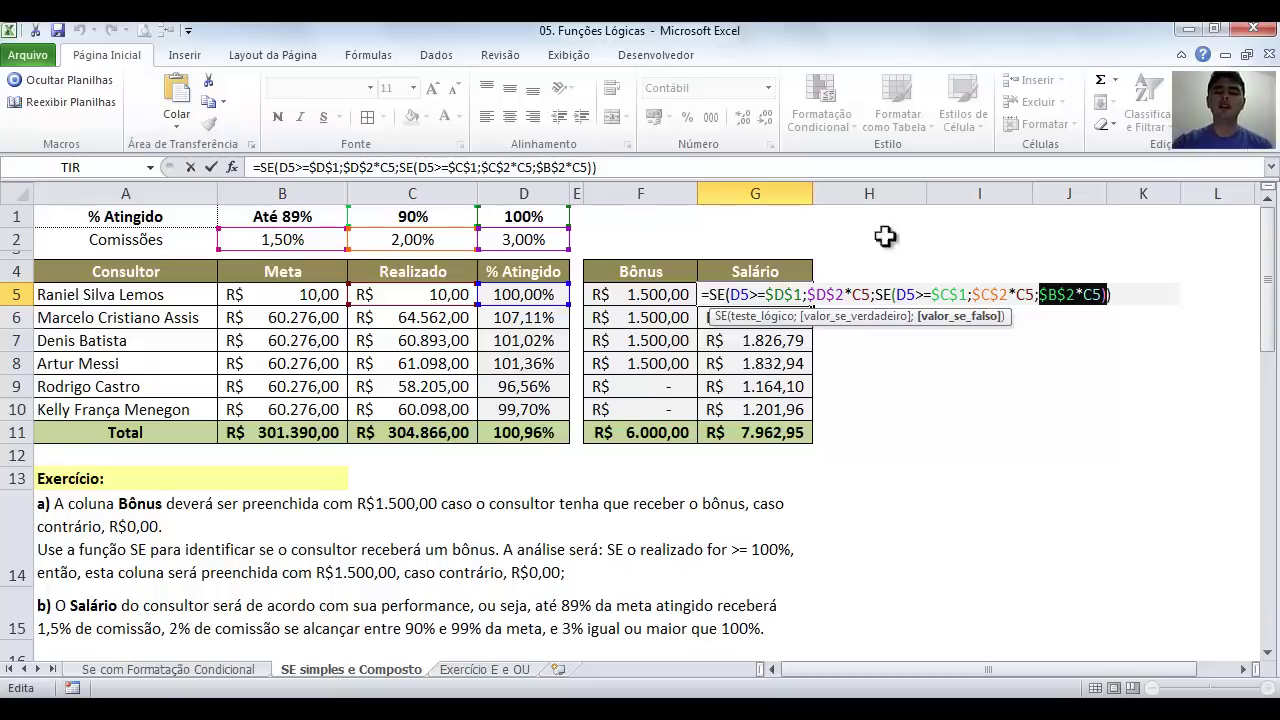
drag(808, 294, 873, 294)
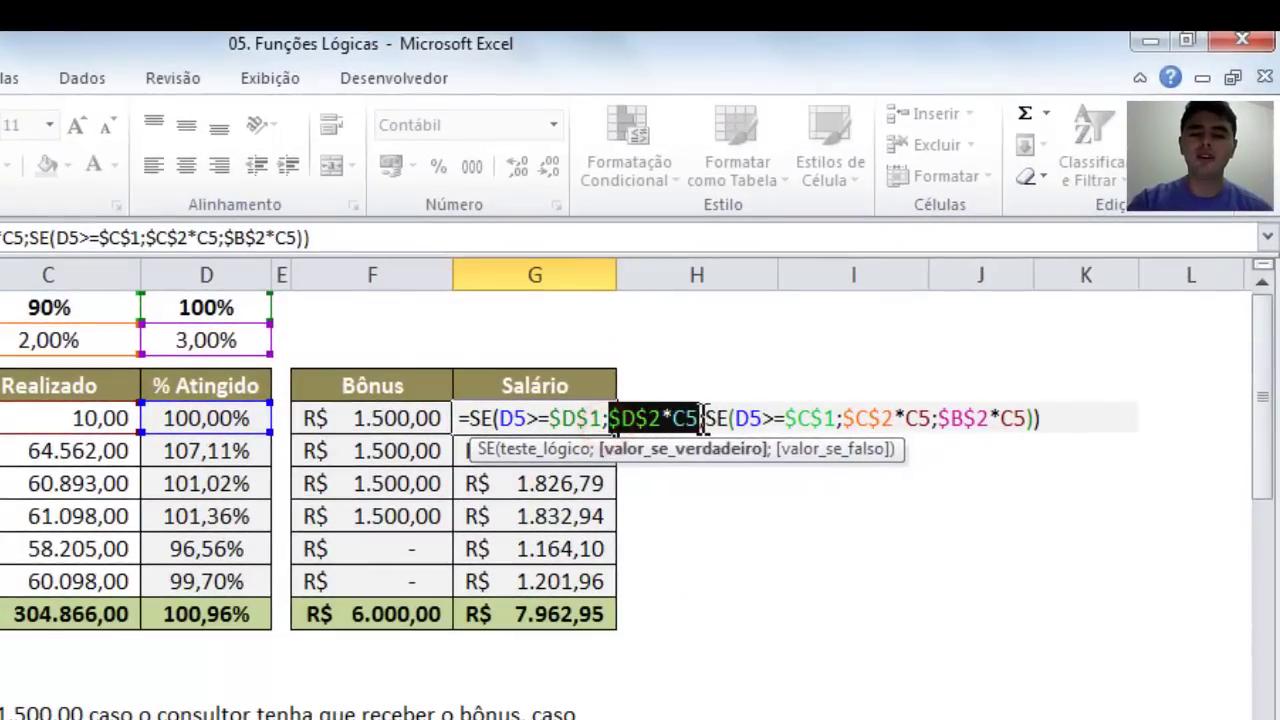
drag(705, 418, 1027, 418)
click(946, 418)
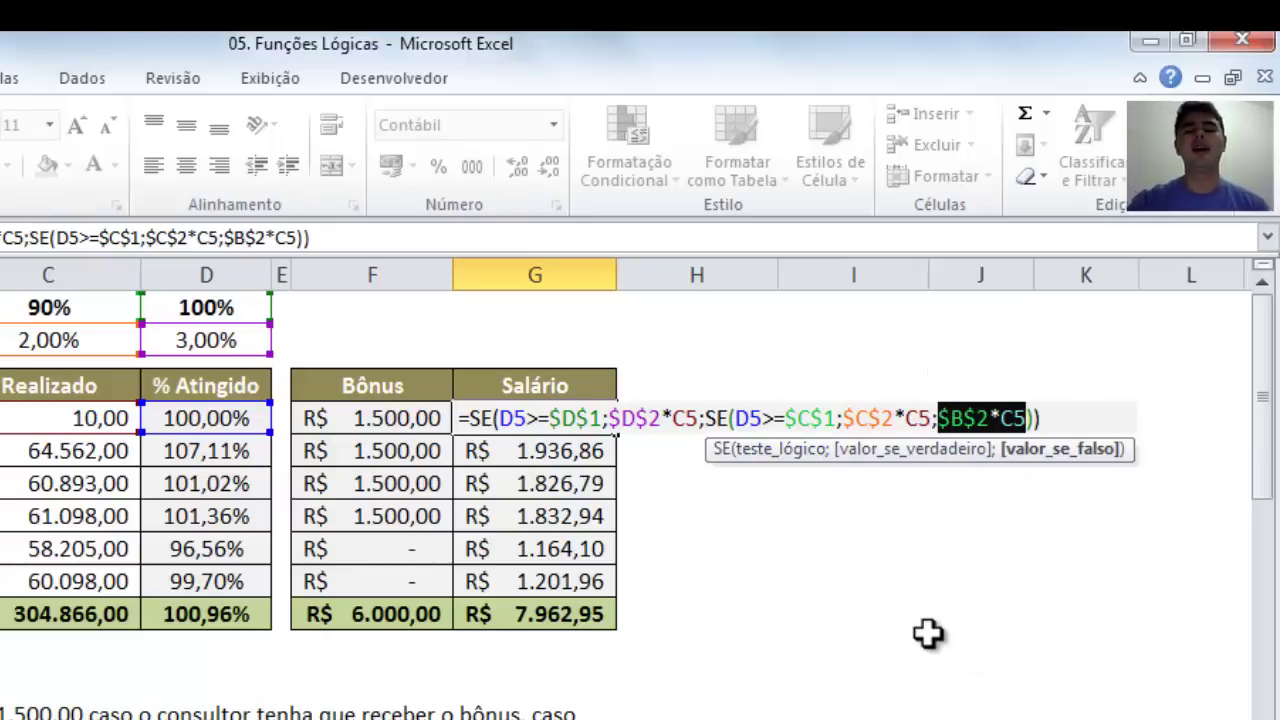
key(ctrl+Return)
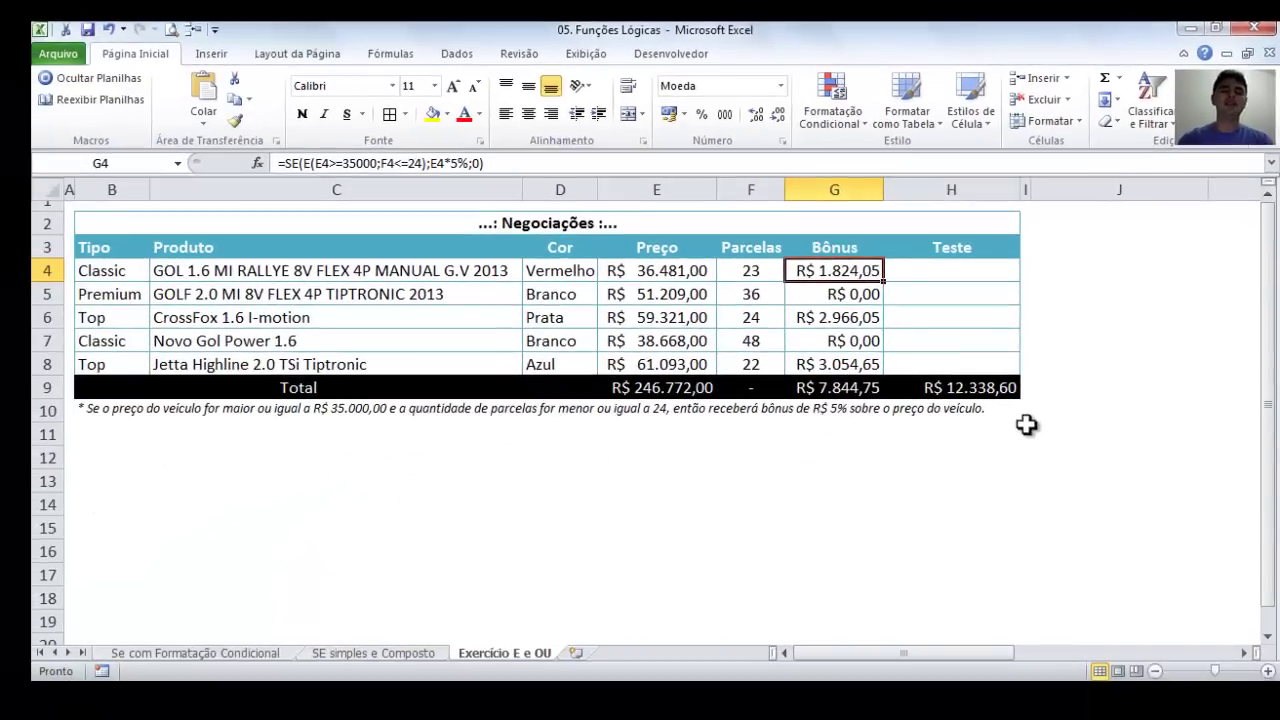
On the Exercício E e OU sheet, inspect the Bônus formula in G4 and the Preço and Parcelas cells it tests.
key(F2)
key(ctrl+Return)
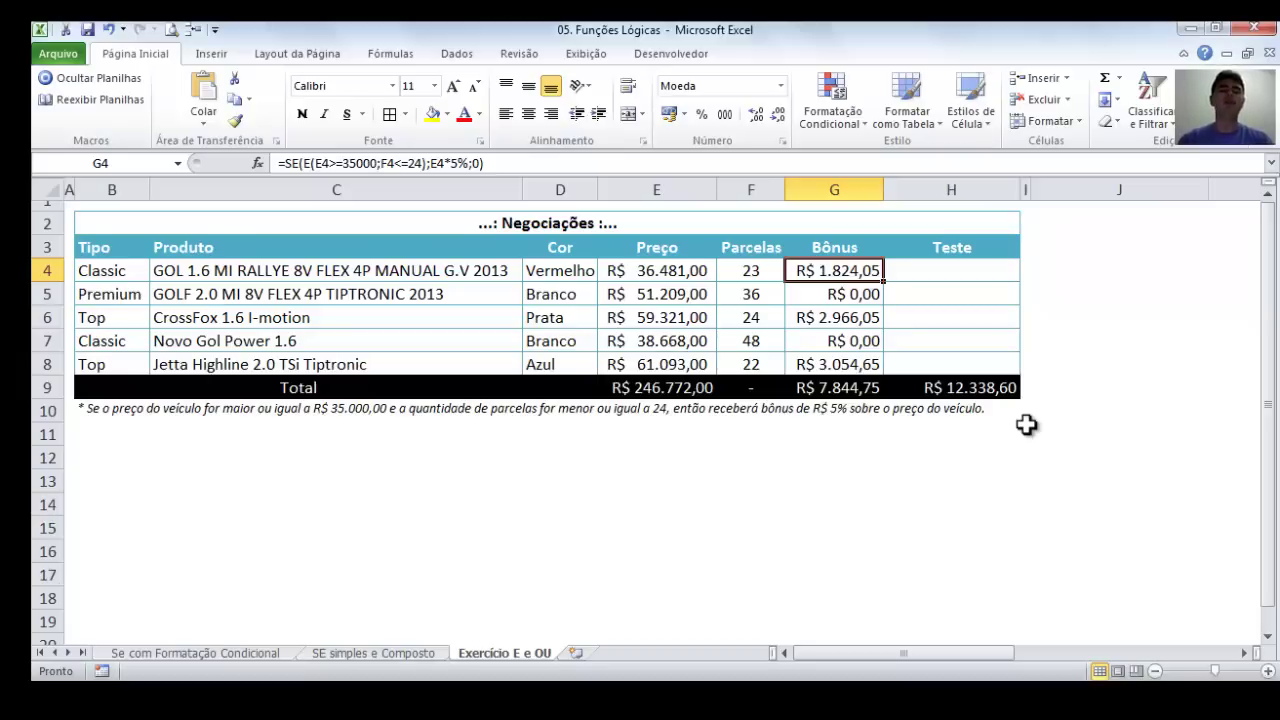
key(Right)
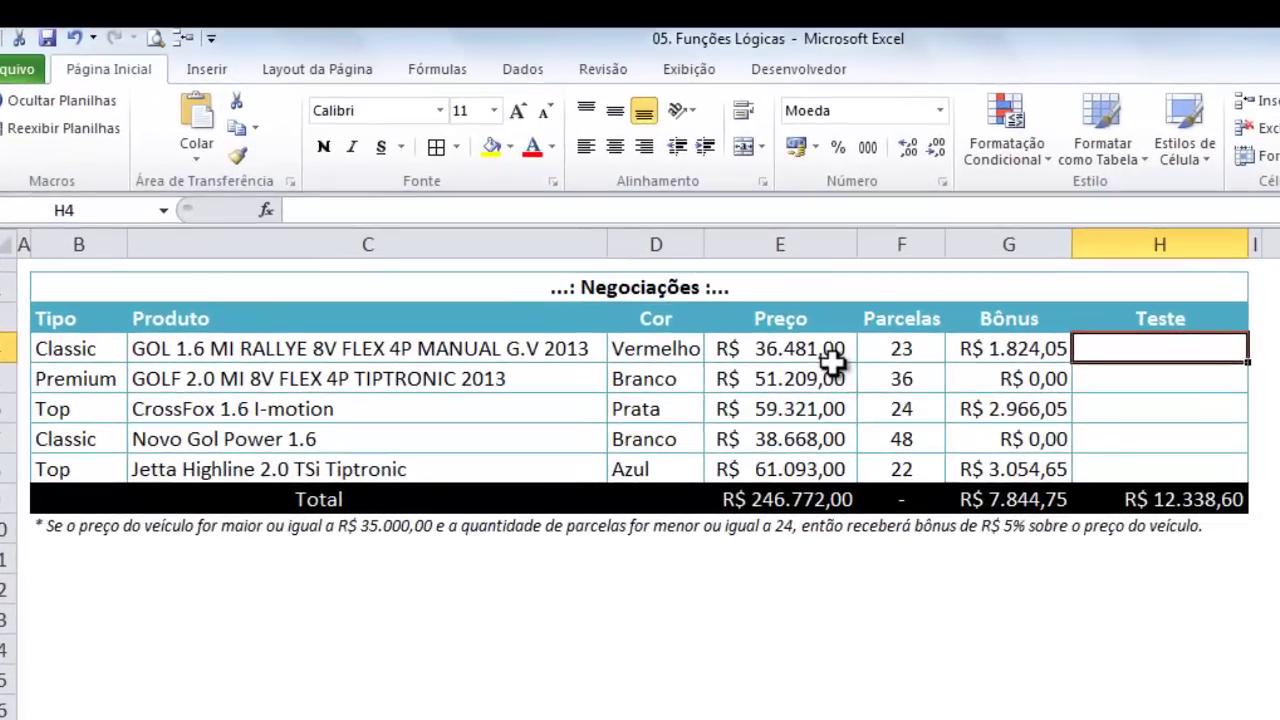
click(836, 349)
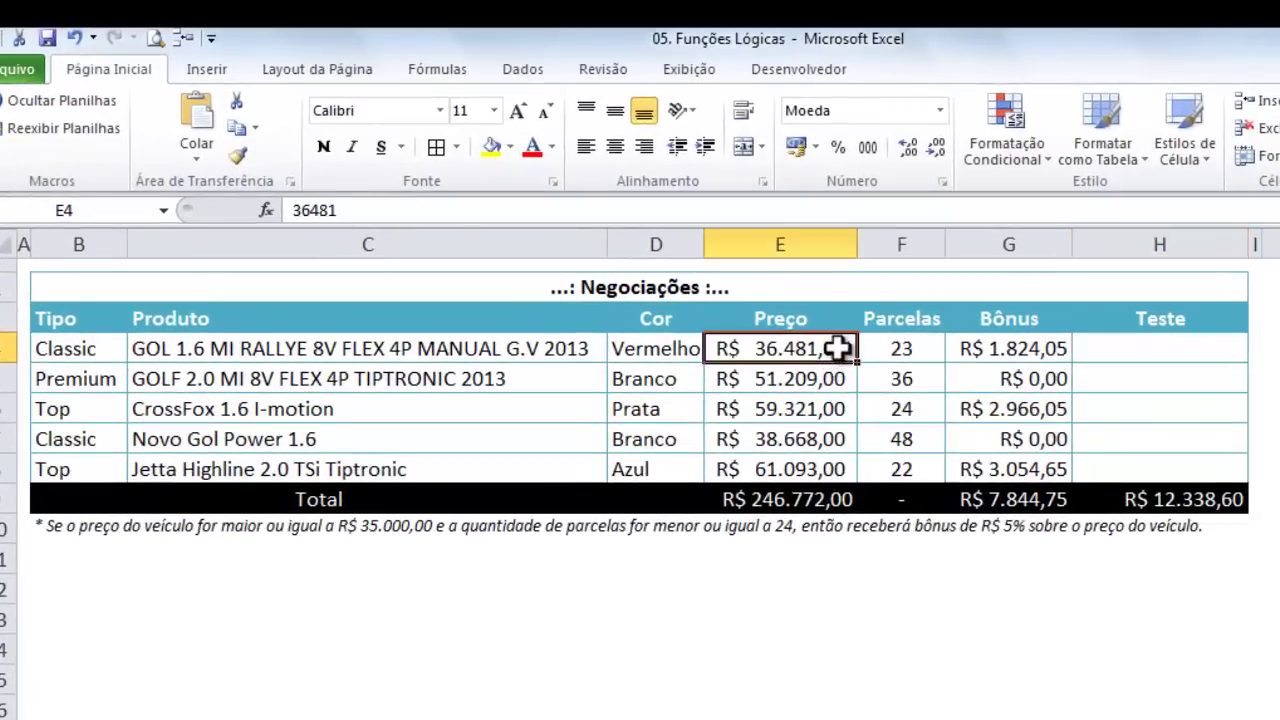
click(904, 350)
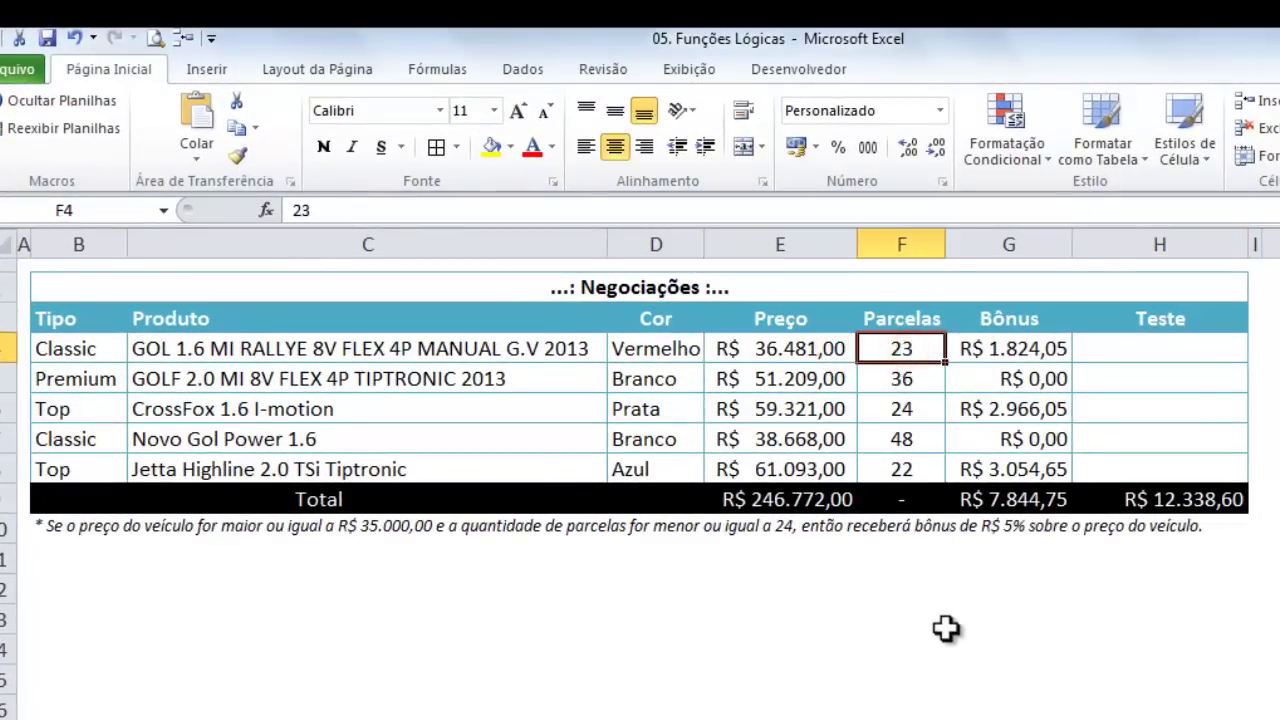
Start an SE formula in the first Teste cell, H4, with the price test E4>=35000.
click(1158, 346)
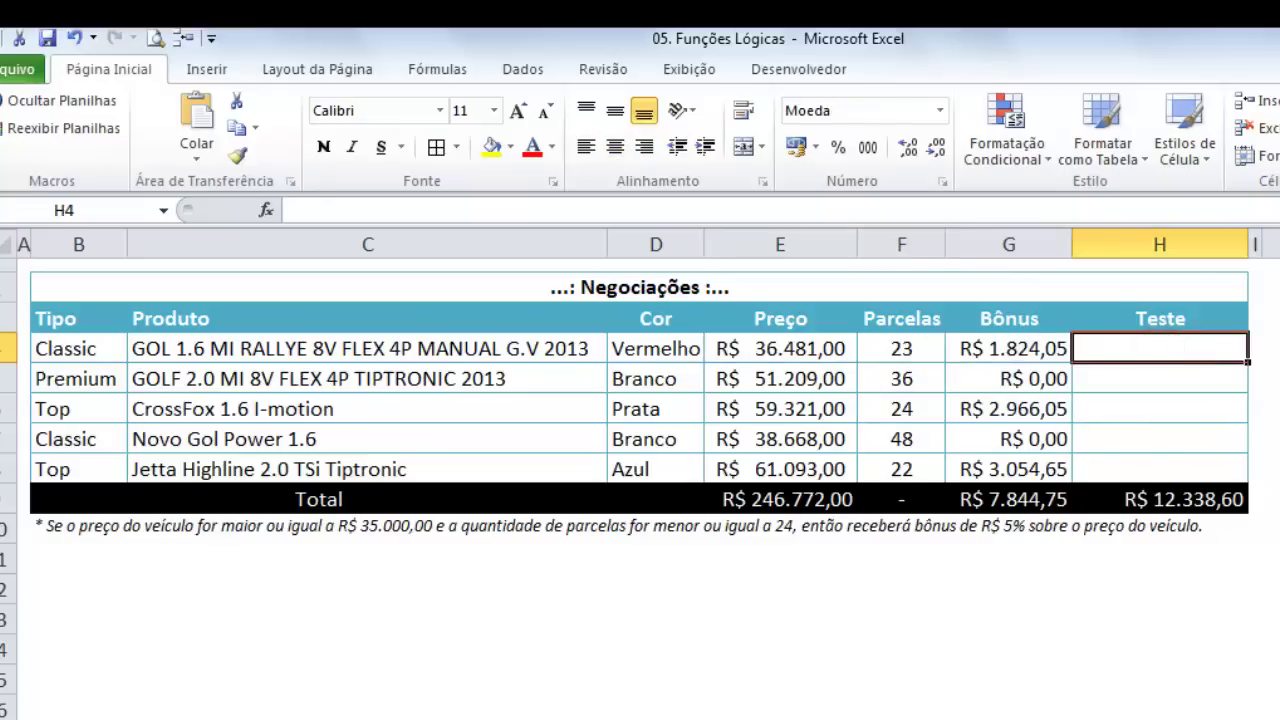
text(=se)
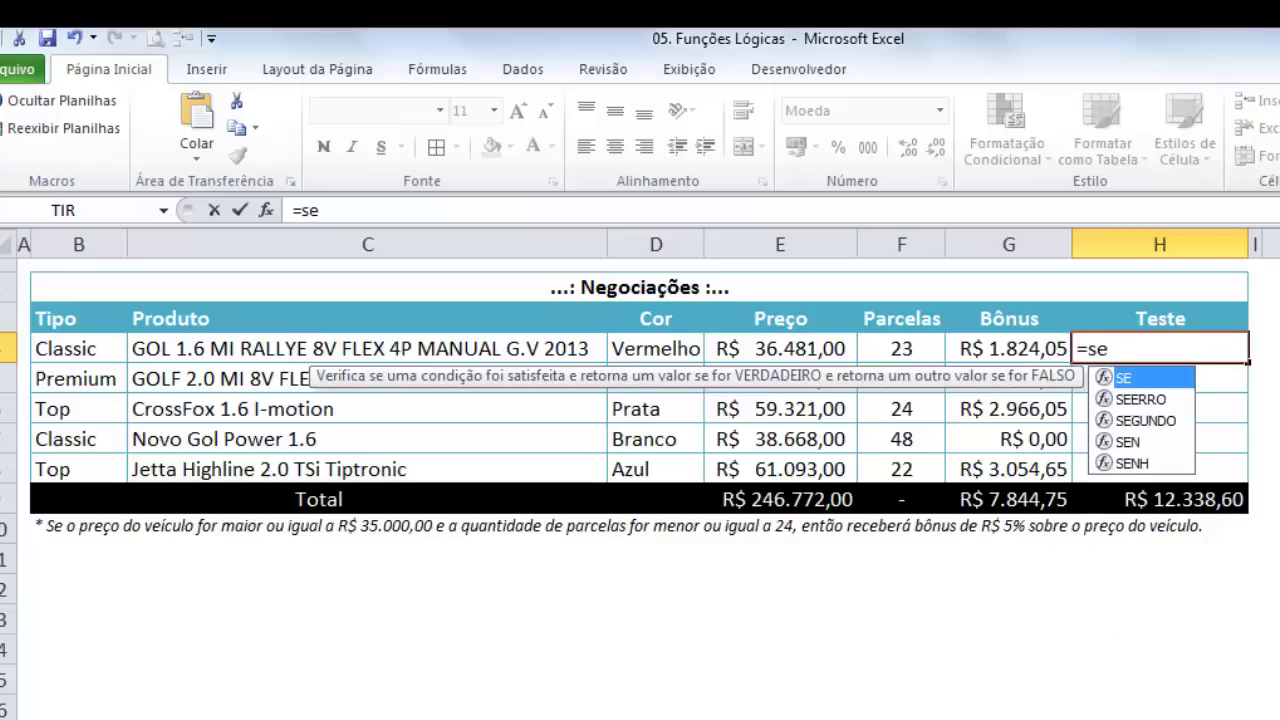
text(()
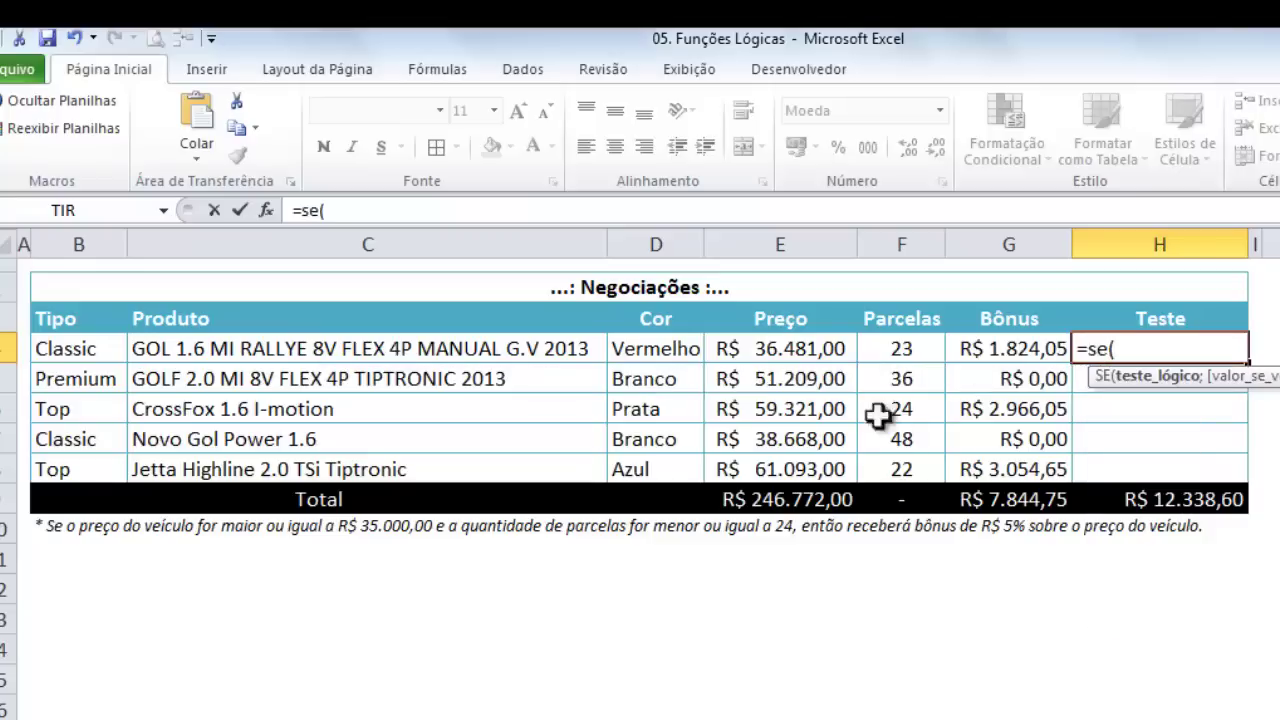
click(800, 348)
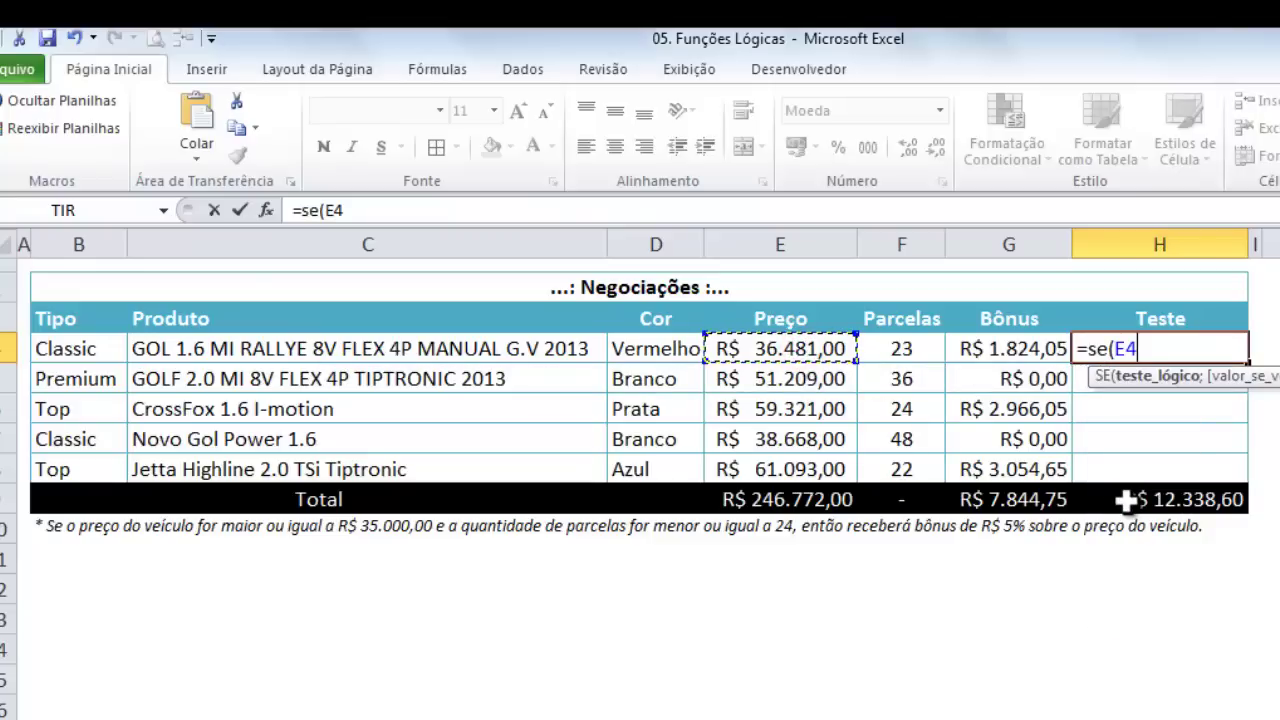
text(>=)
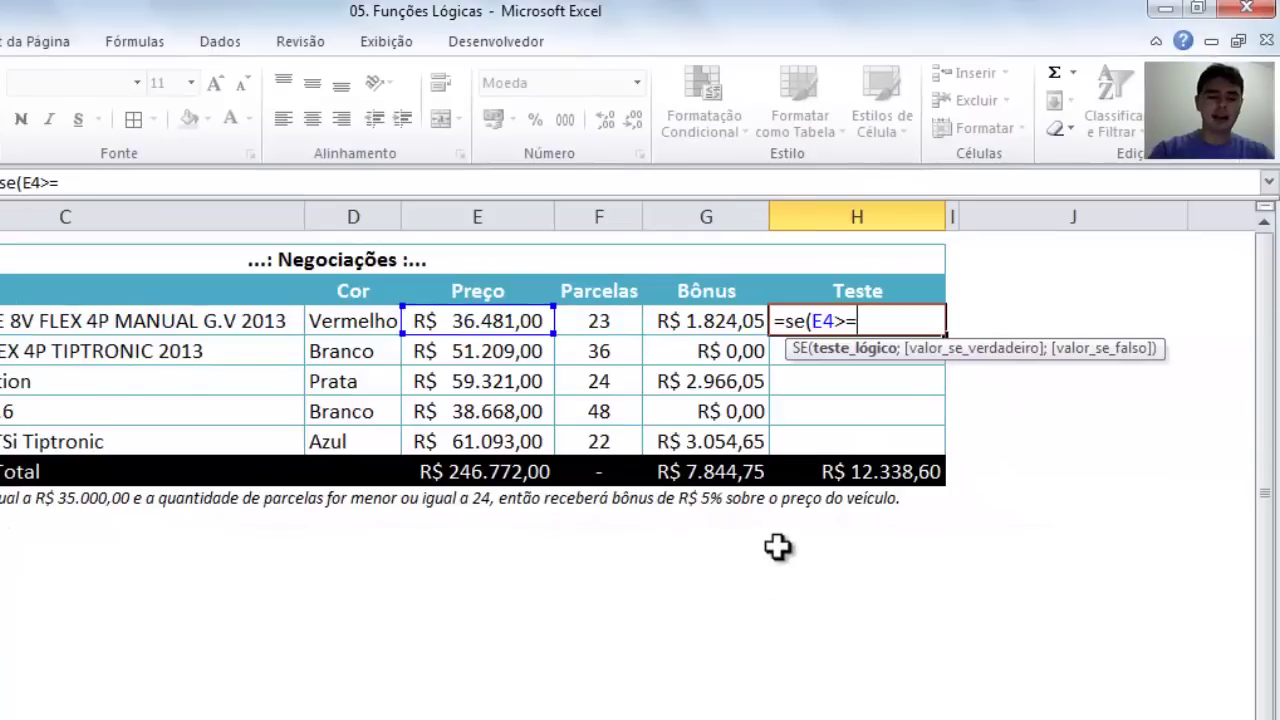
text(35000)
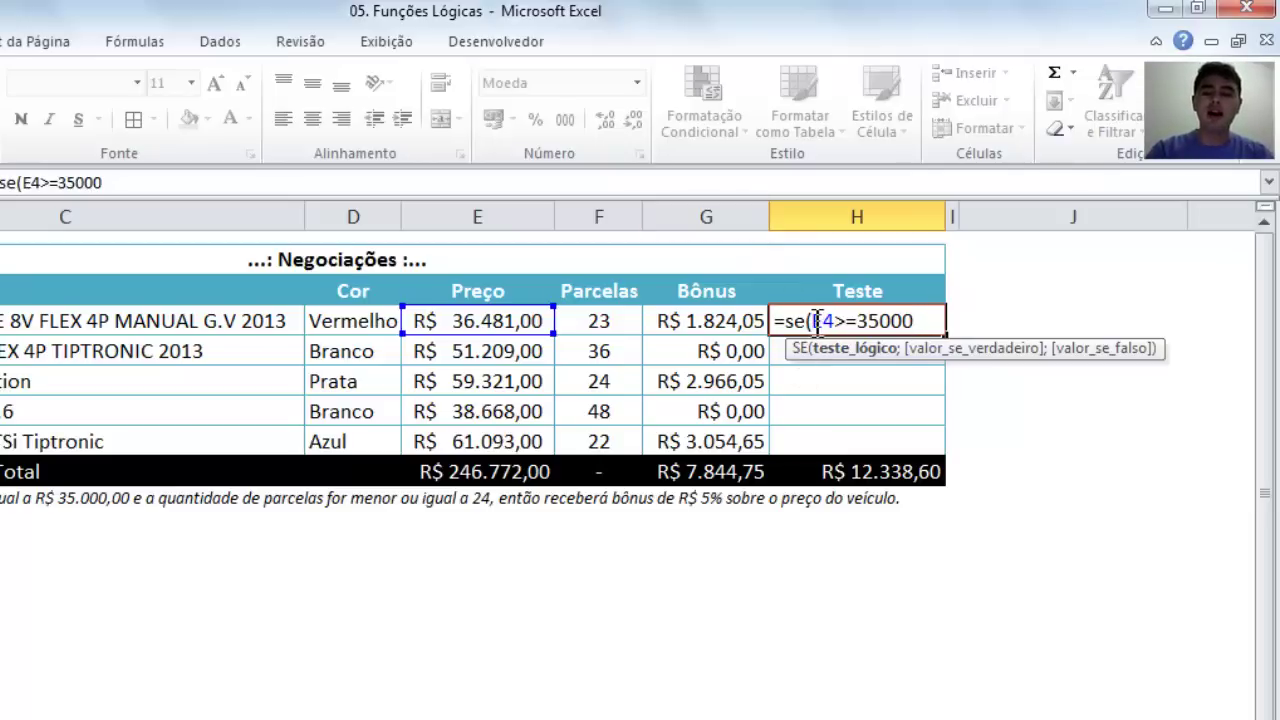
Nest an E function inside the SE in H4, opening it before E4>=35000 so the price test becomes its first condition.
drag(819, 321, 811, 321)
key(Left)
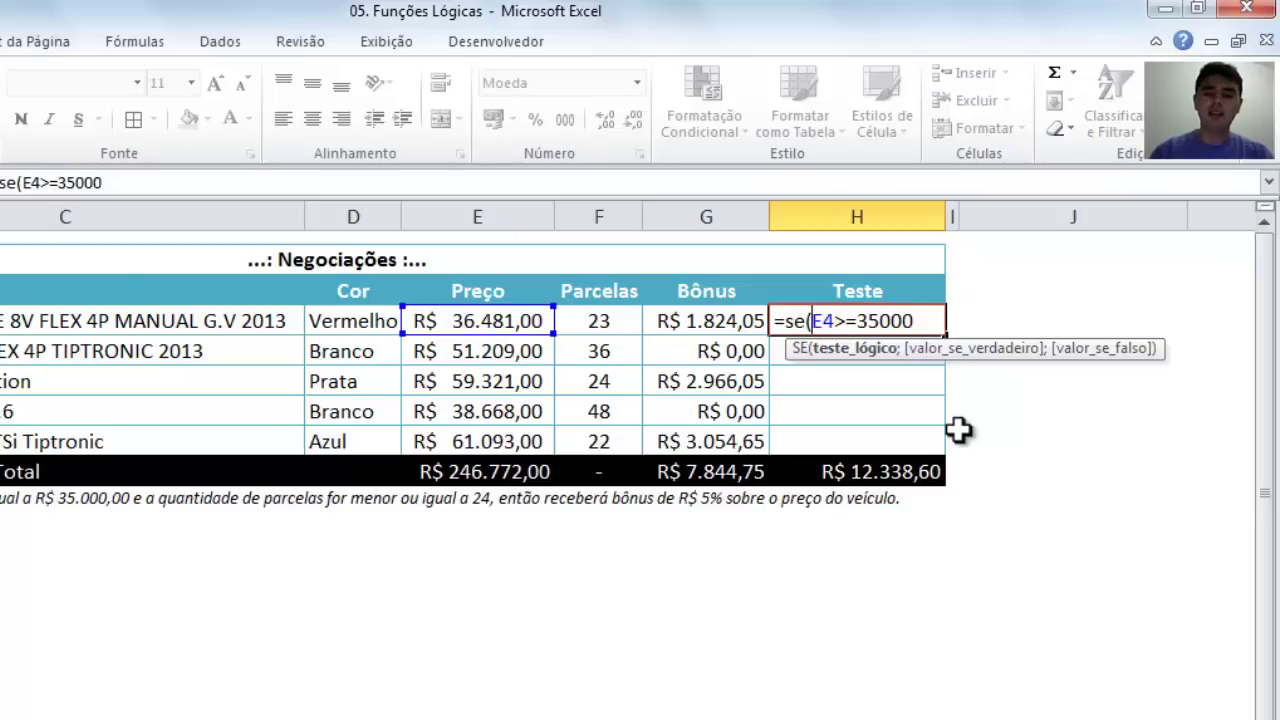
text(E()
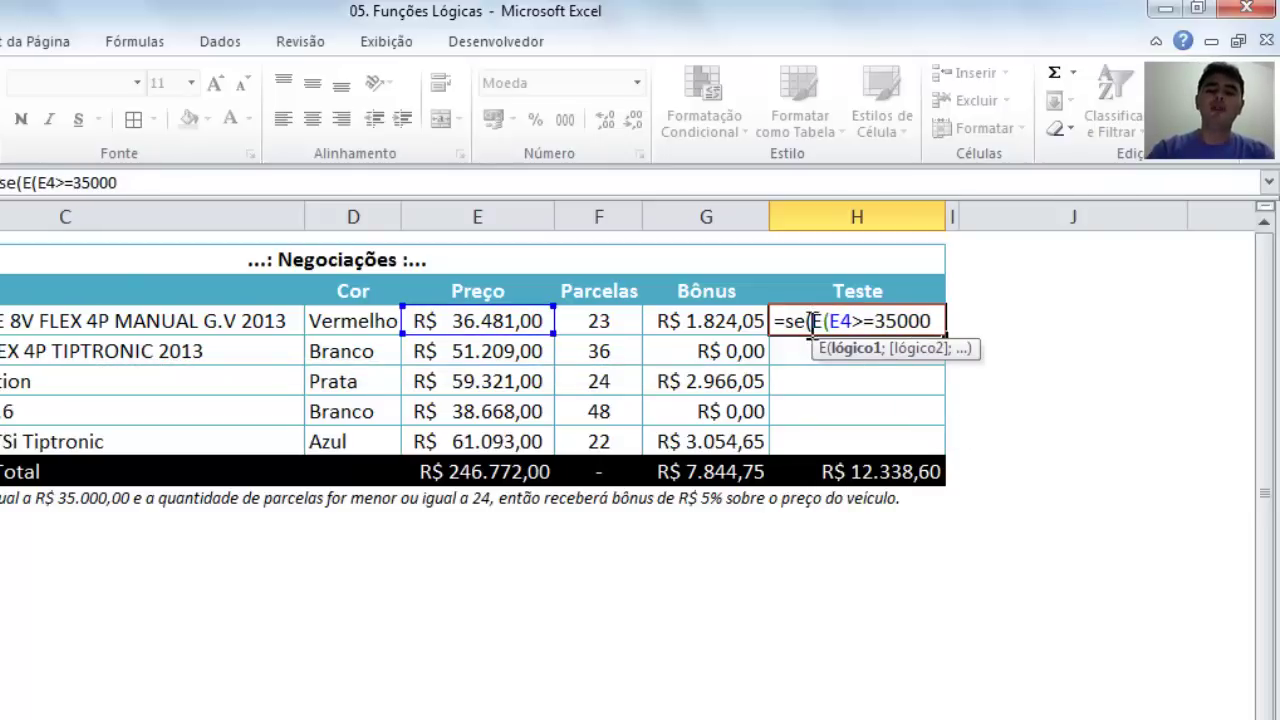
drag(832, 321, 862, 321)
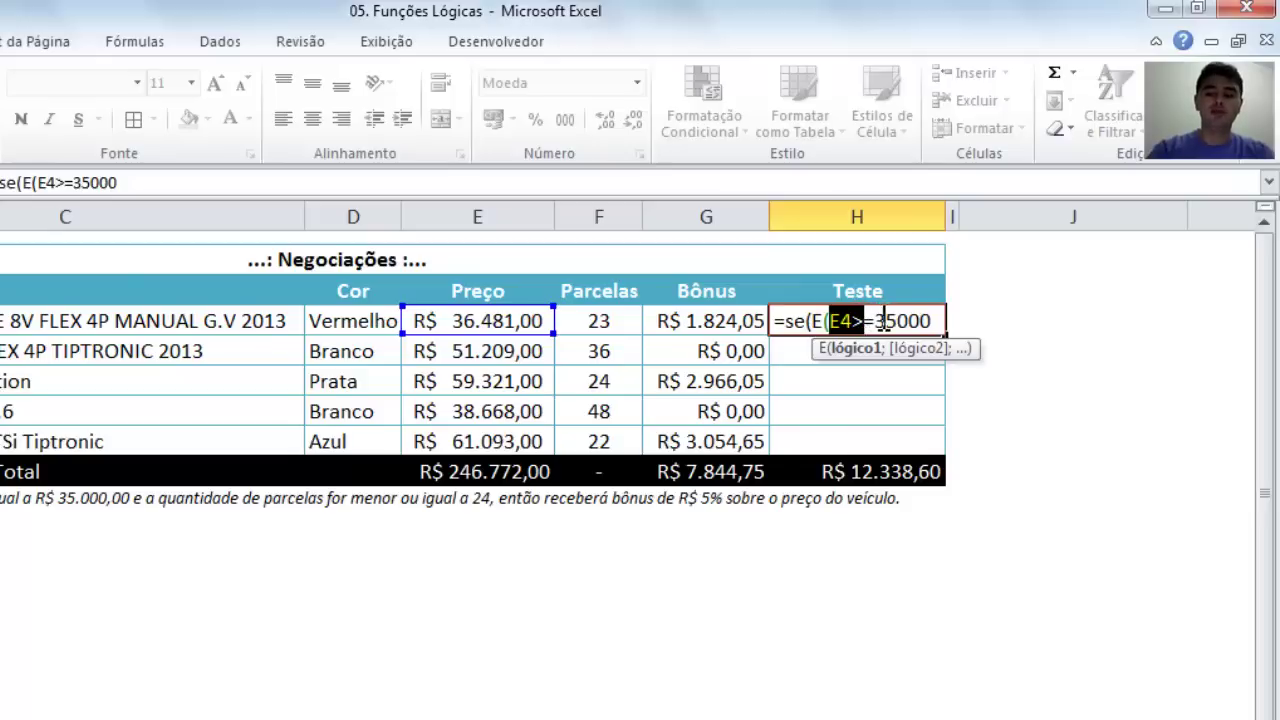
click(937, 321)
Add F4<=24 as the second condition of the E function in H4, close it and advance to SE's value-if-true argument.
text(;)
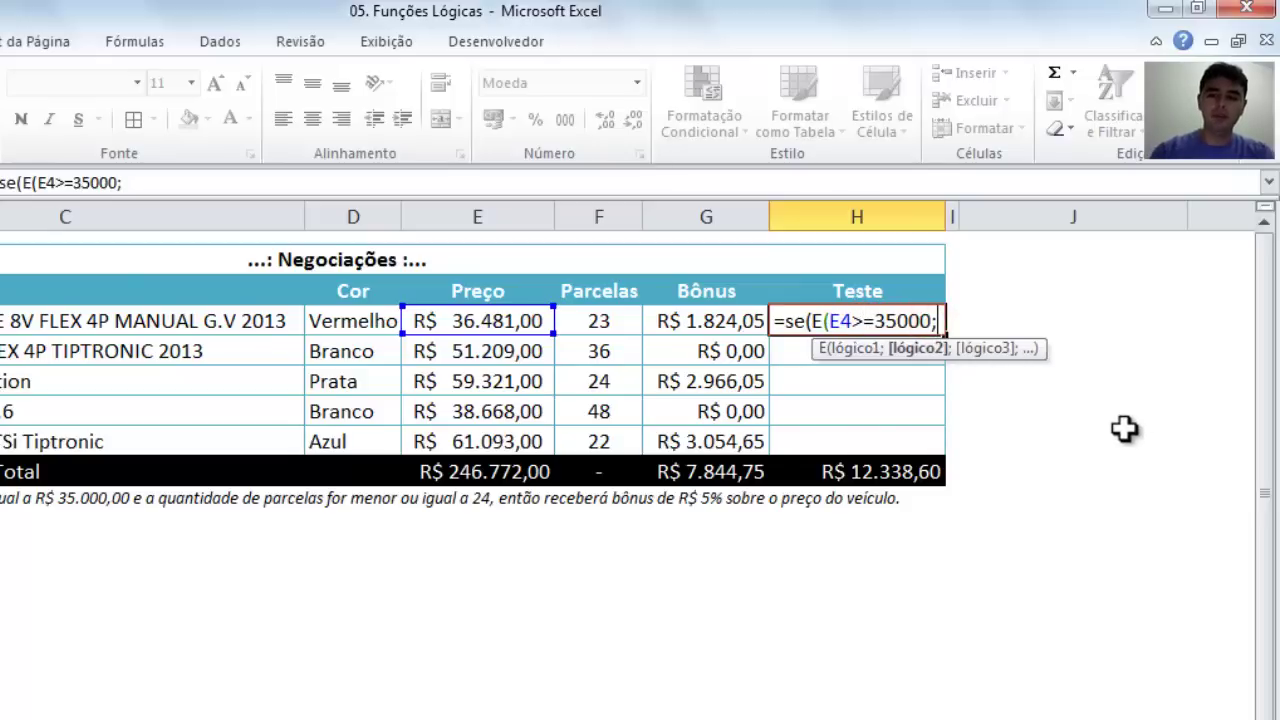
click(590, 321)
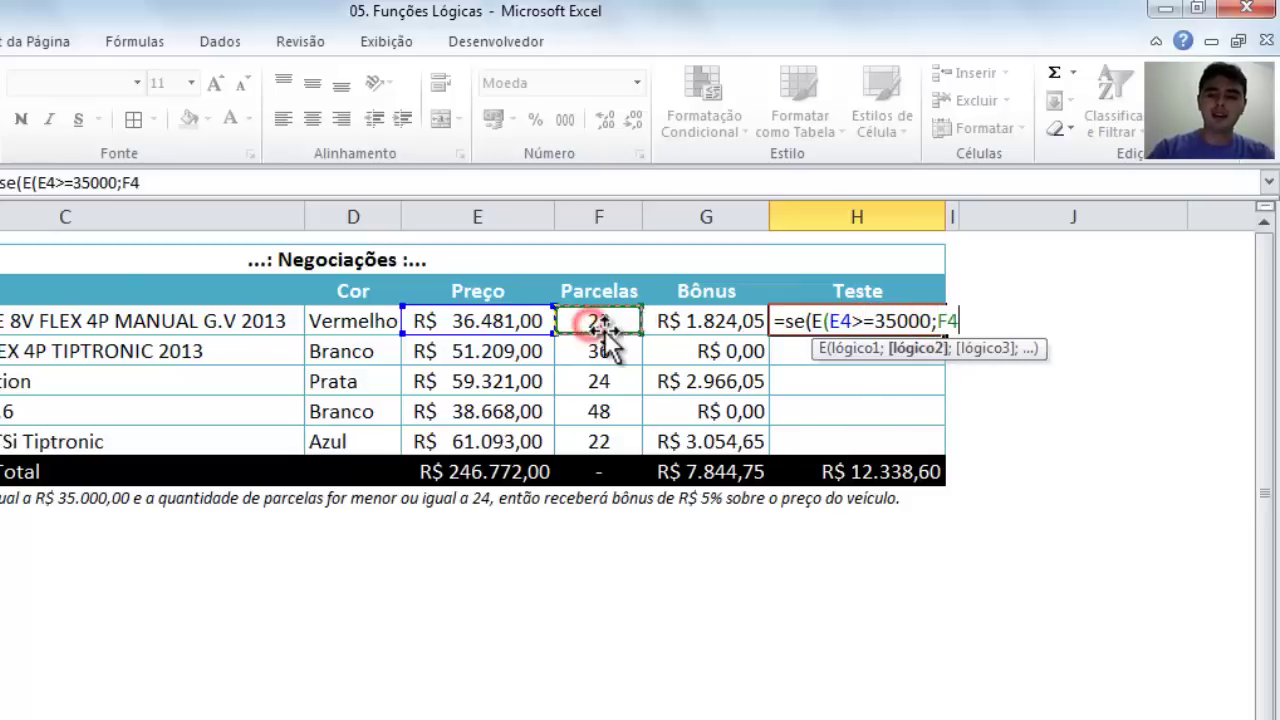
text(<=)
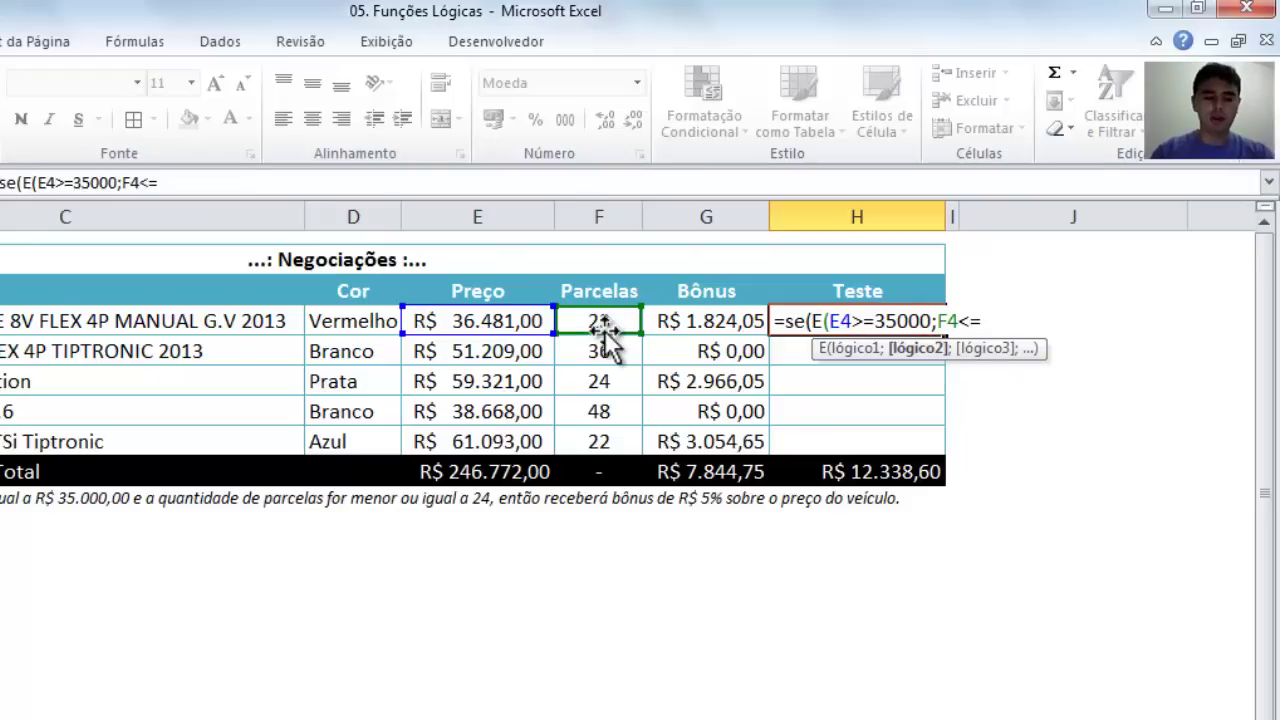
text(24)
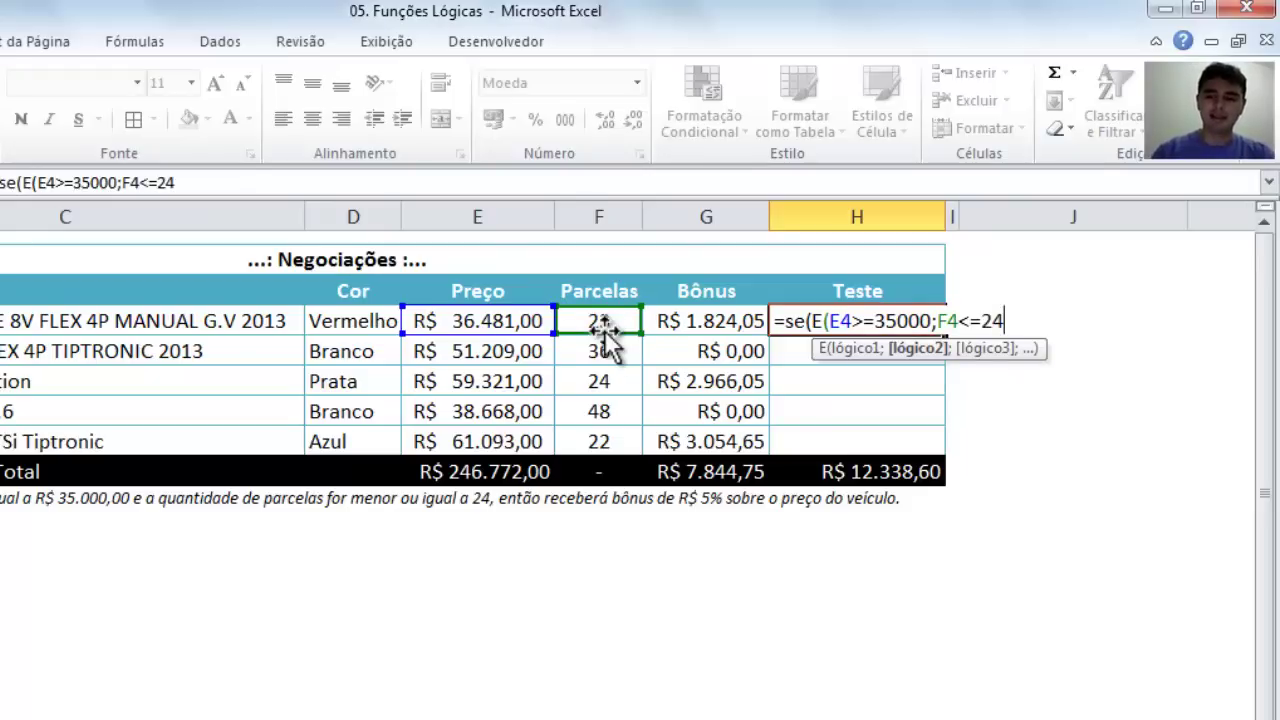
text();)
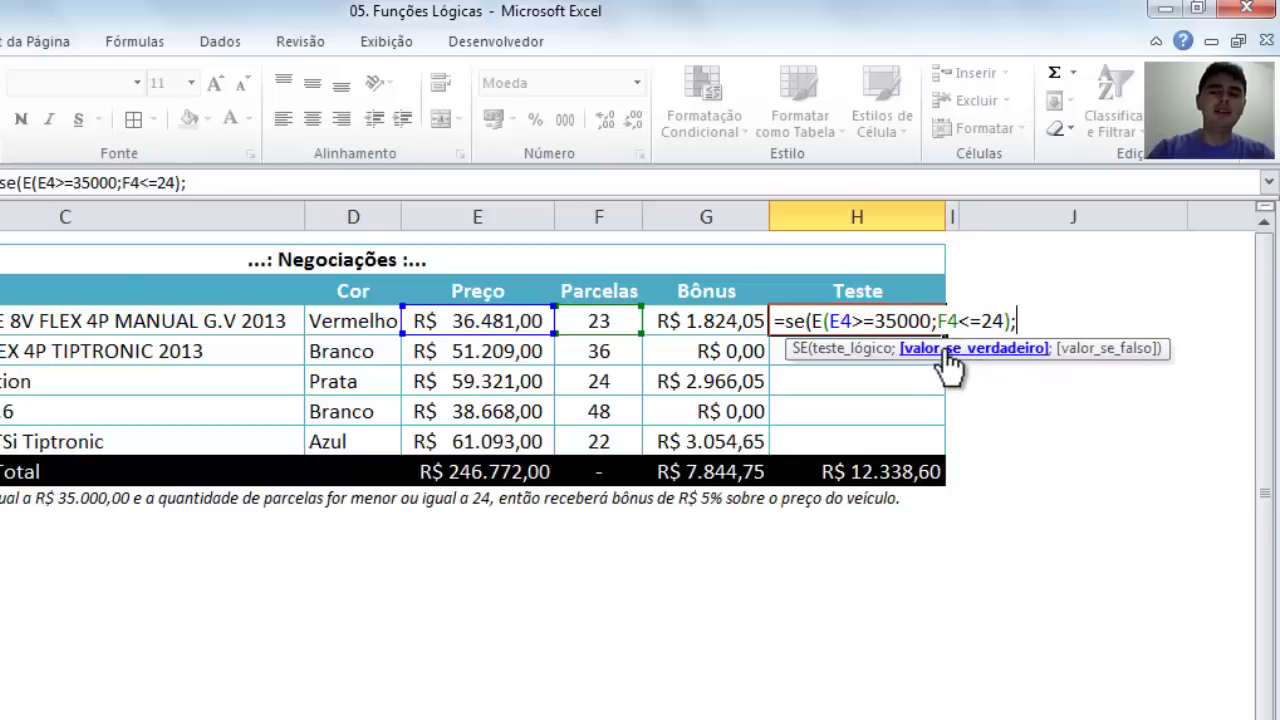
Complete the SE formula in H4 with E4*5% as the value if true and 0 as the value if false, accepting the proposed correction.
click(497, 321)
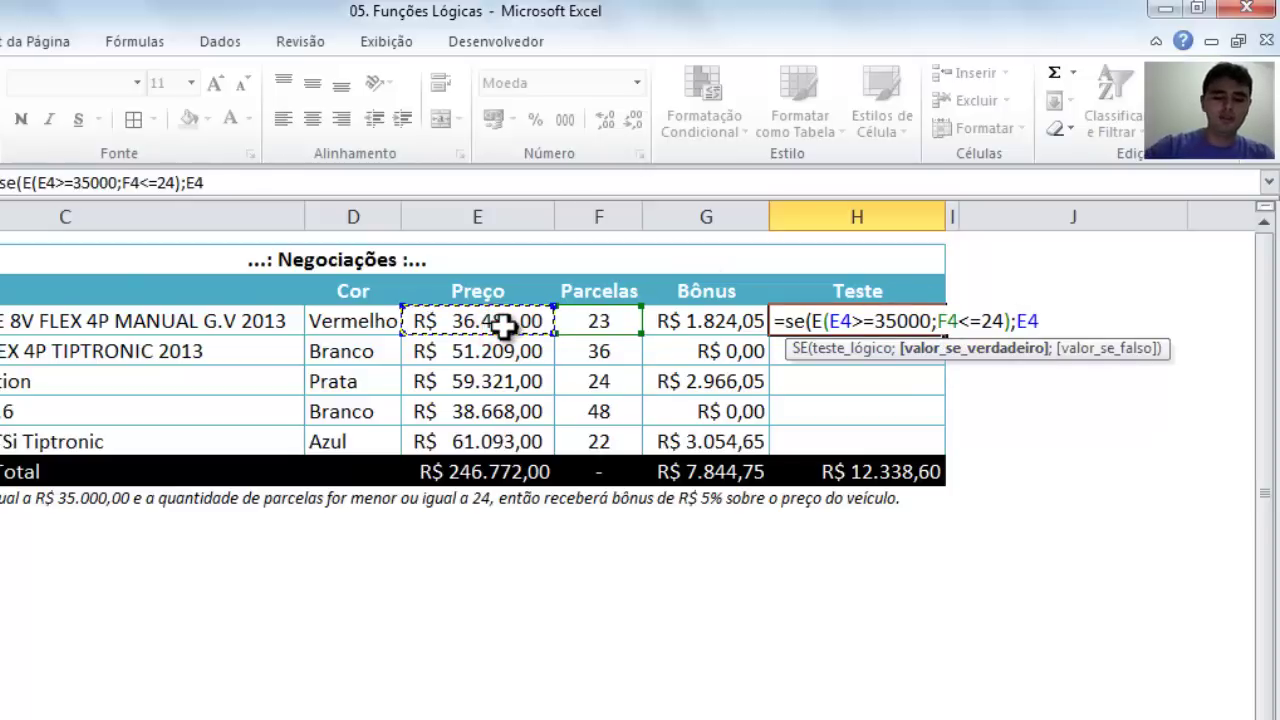
text(*)
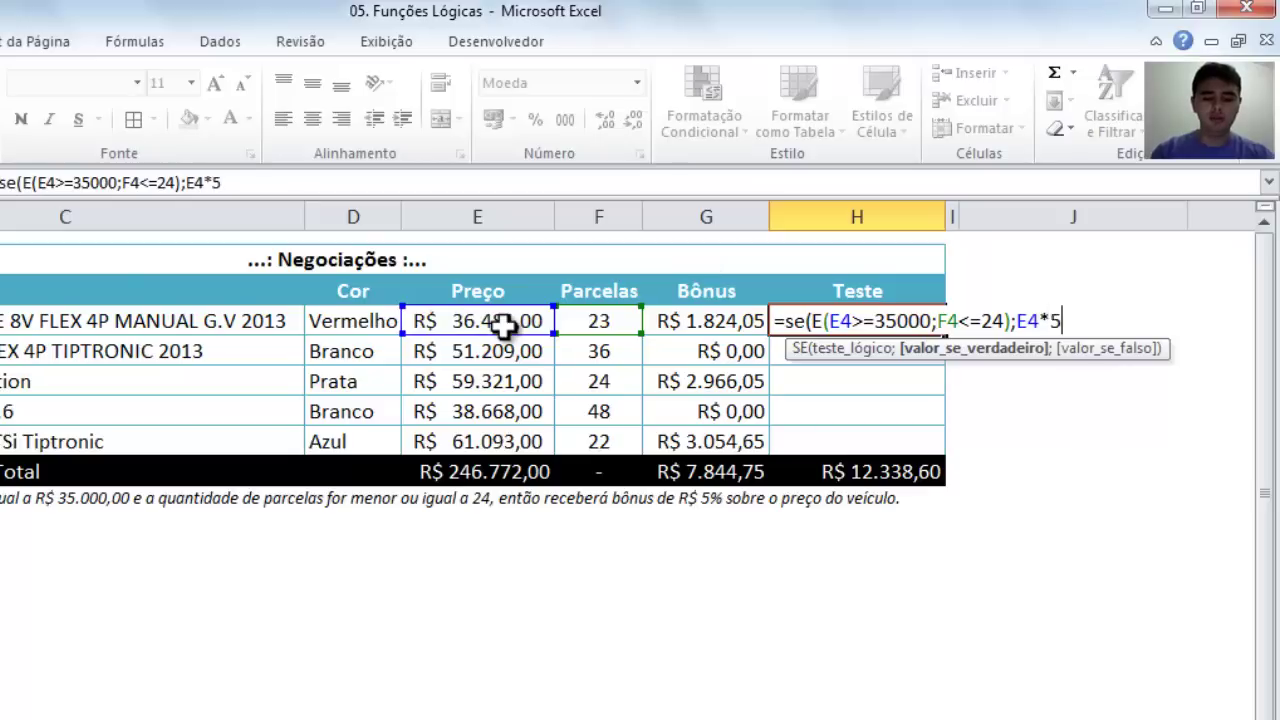
text(5%)
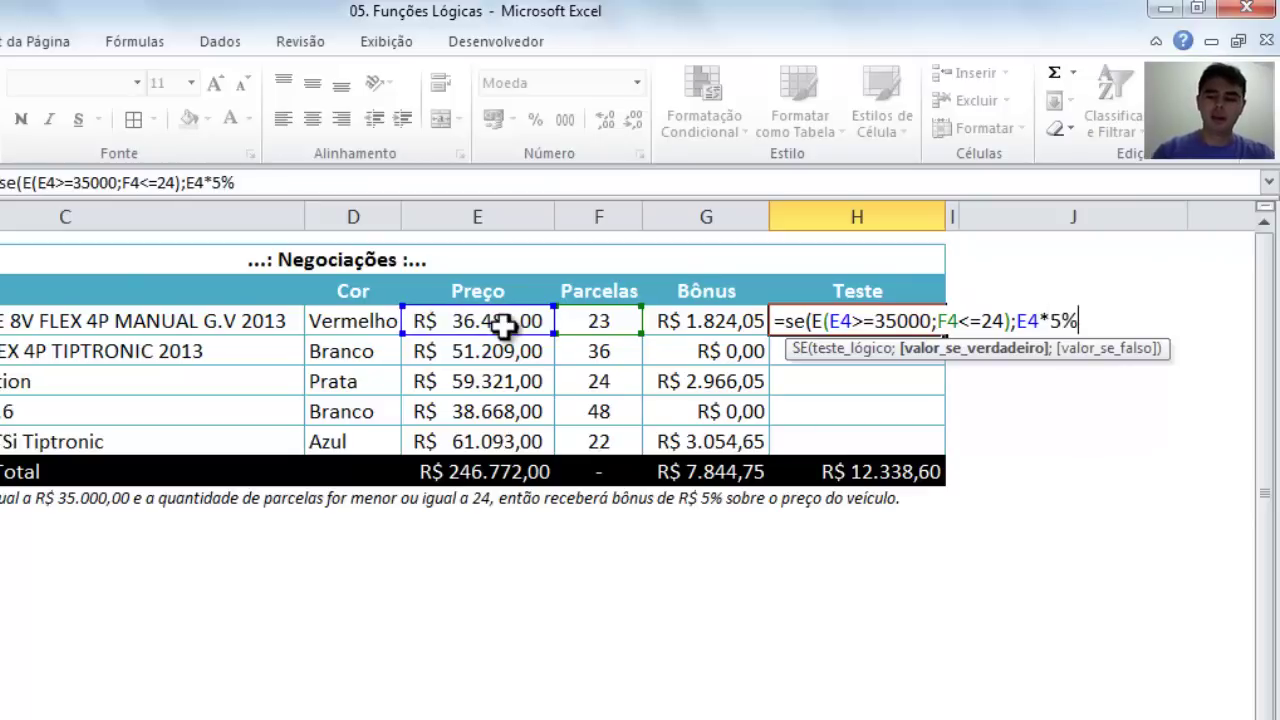
text(;0)
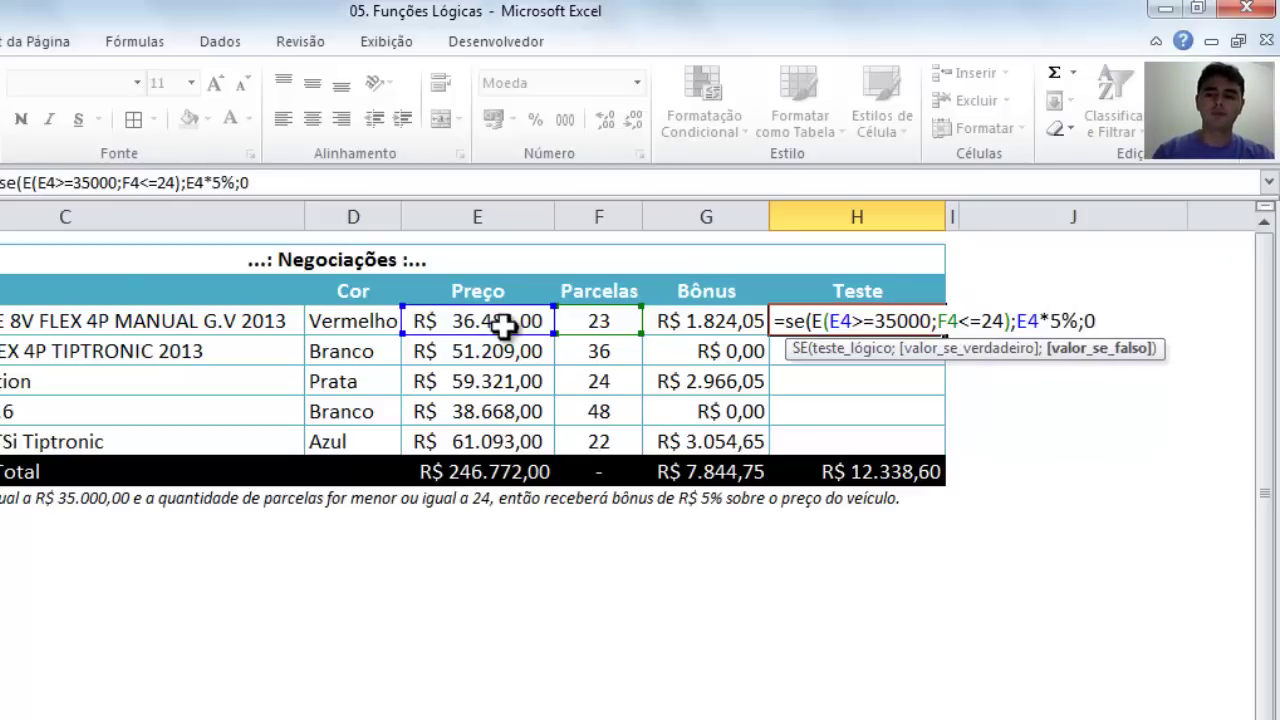
key(Return)
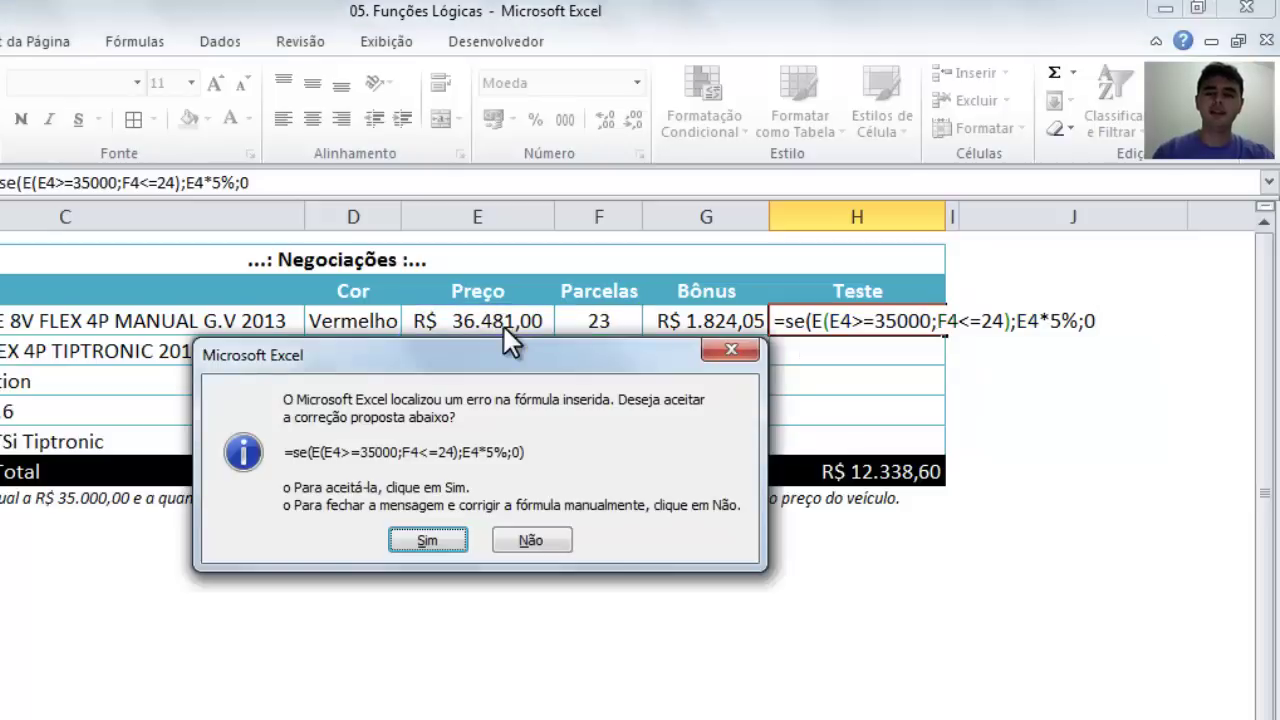
key(Return)
Examine the H4 formula's structure, from the conditions inside the E function to SE's value-if-true argument E4*5%.
key(F2)
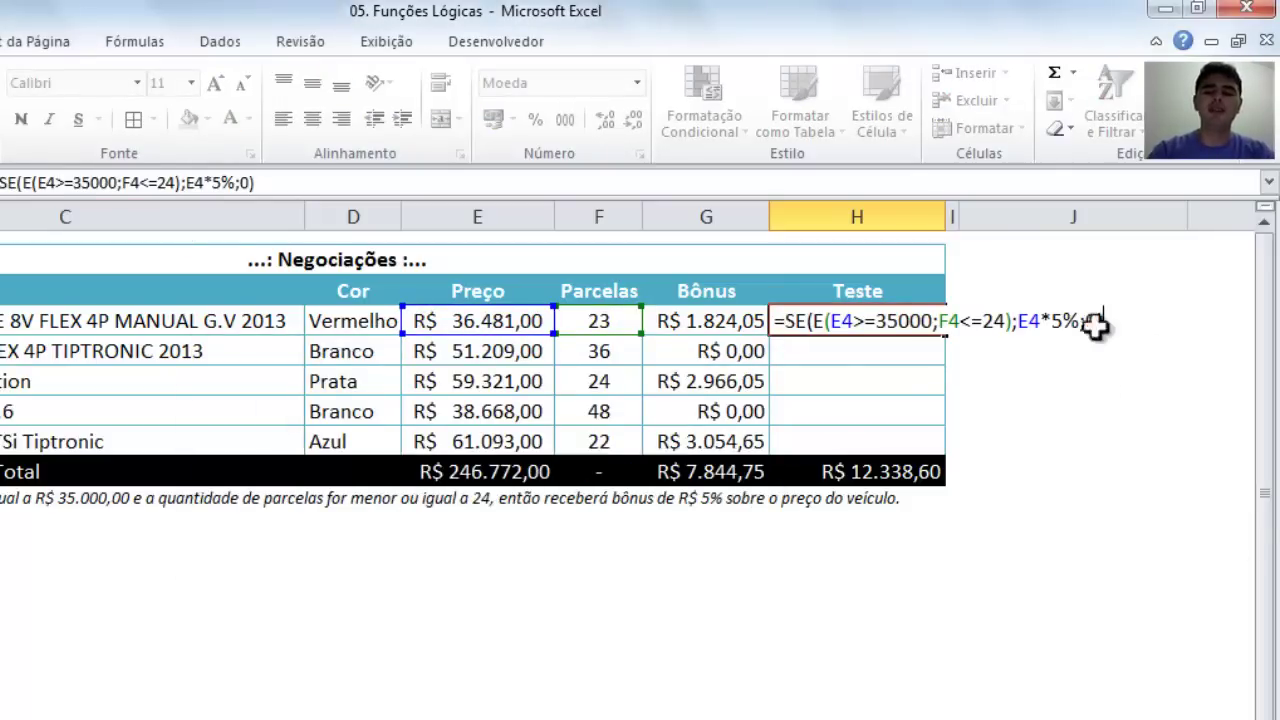
click(834, 320)
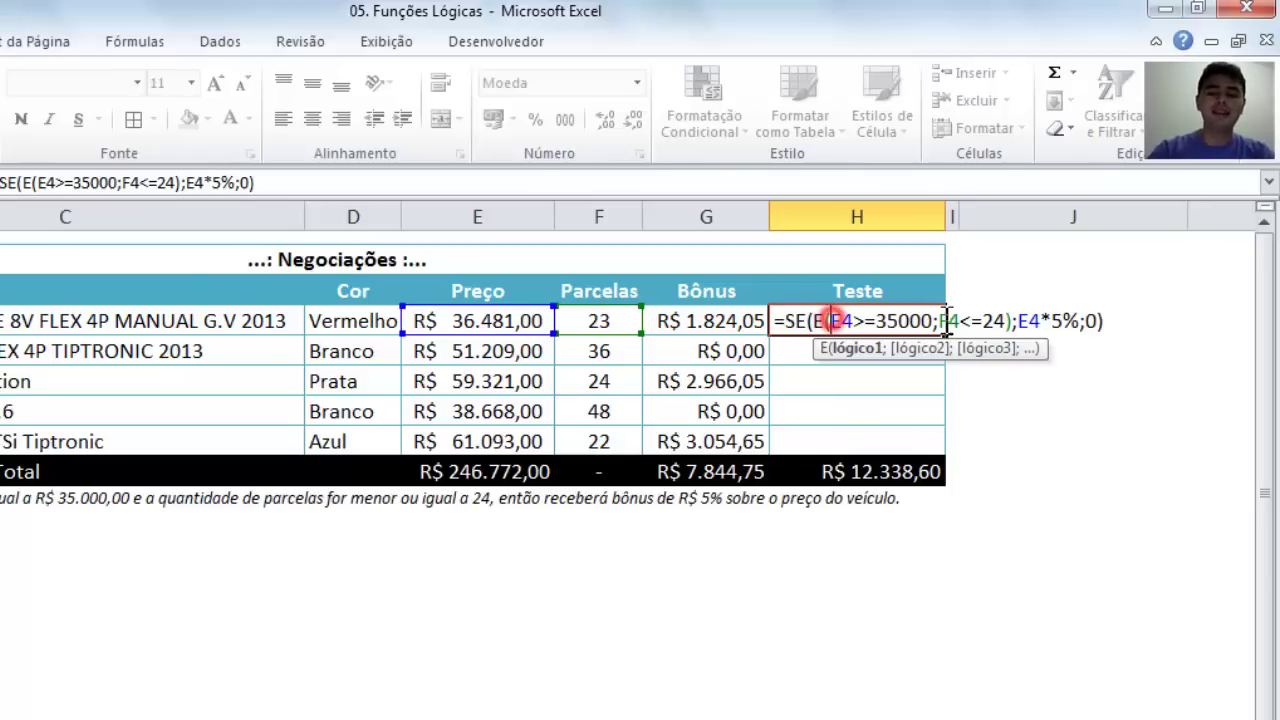
click(1013, 320)
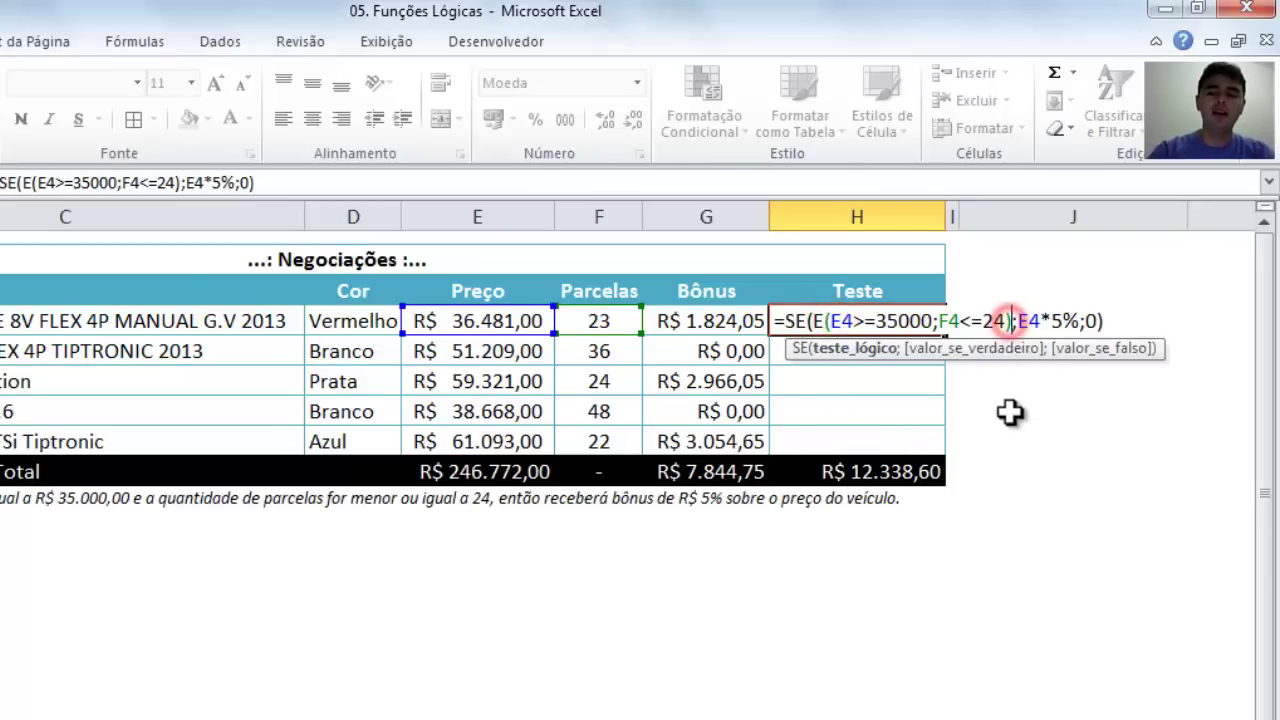
click(831, 321)
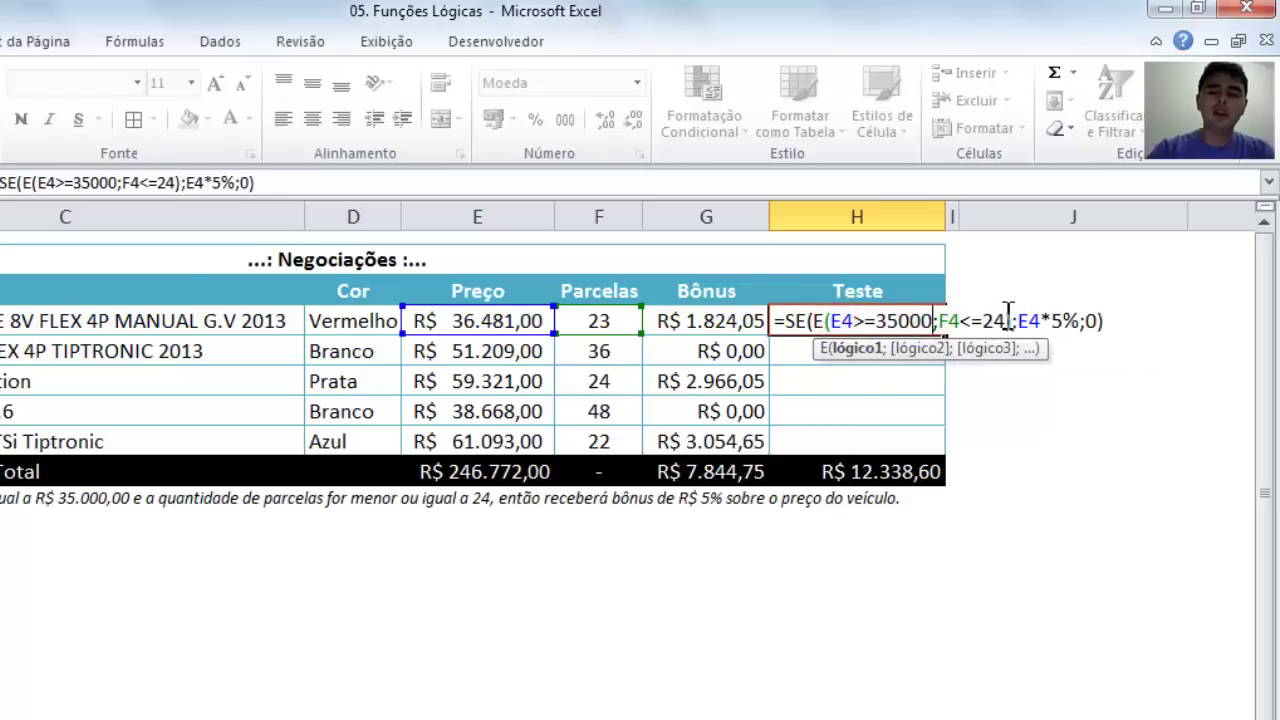
click(937, 335)
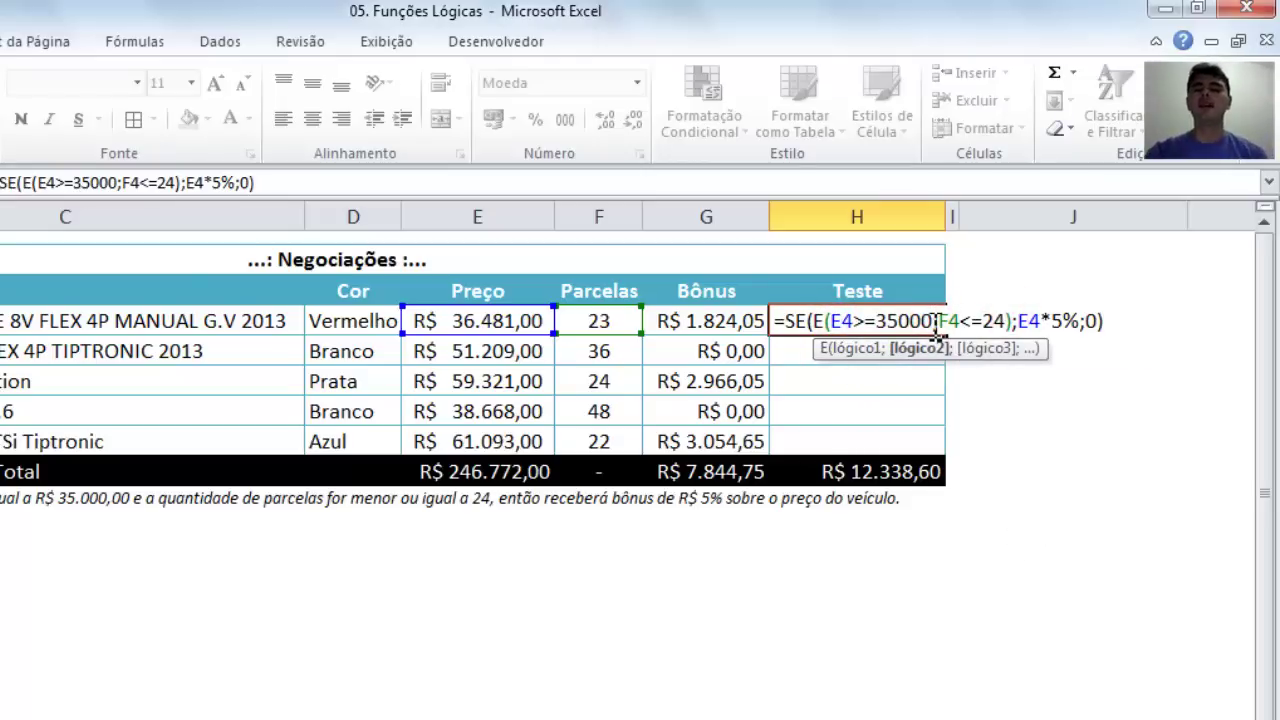
click(932, 323)
click(1007, 321)
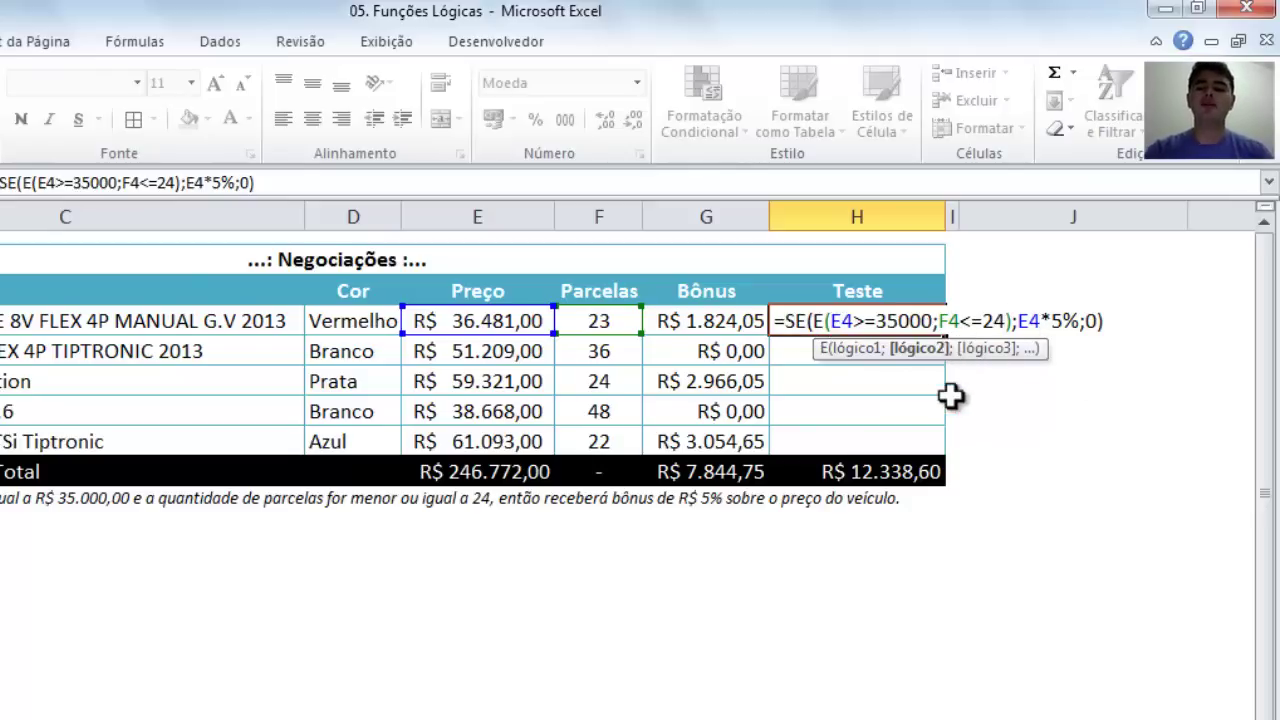
click(937, 320)
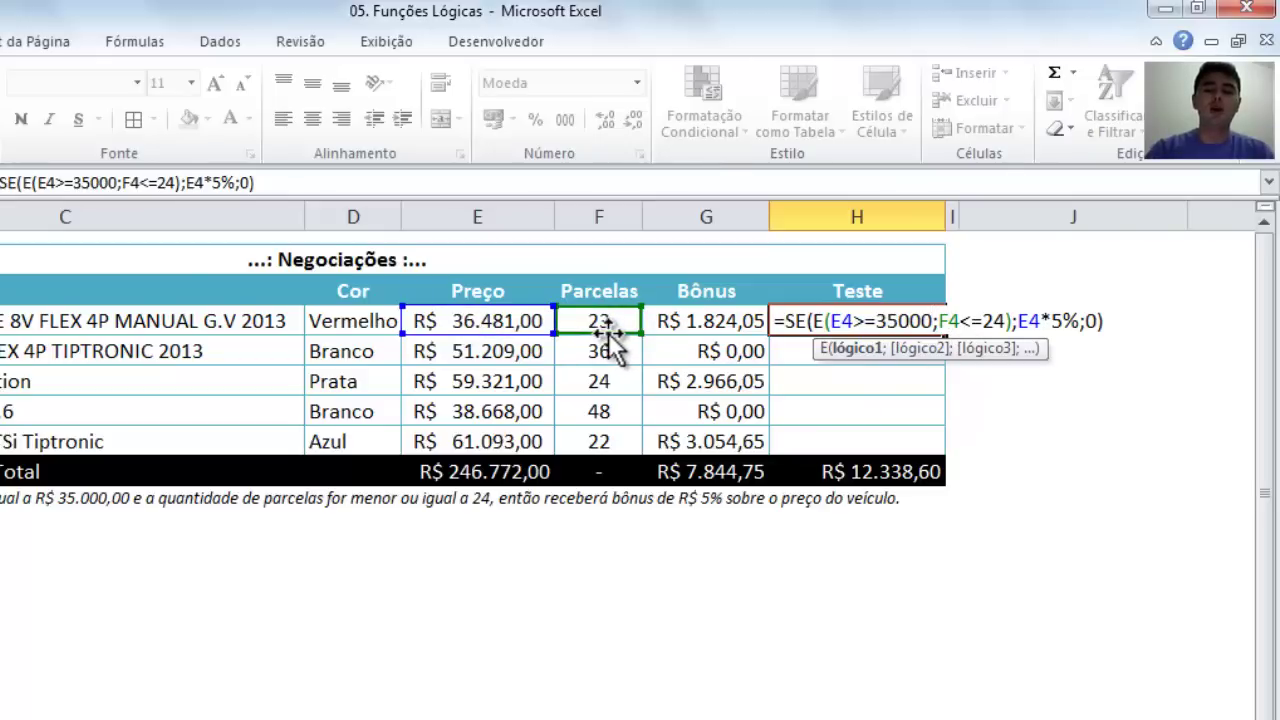
click(1013, 321)
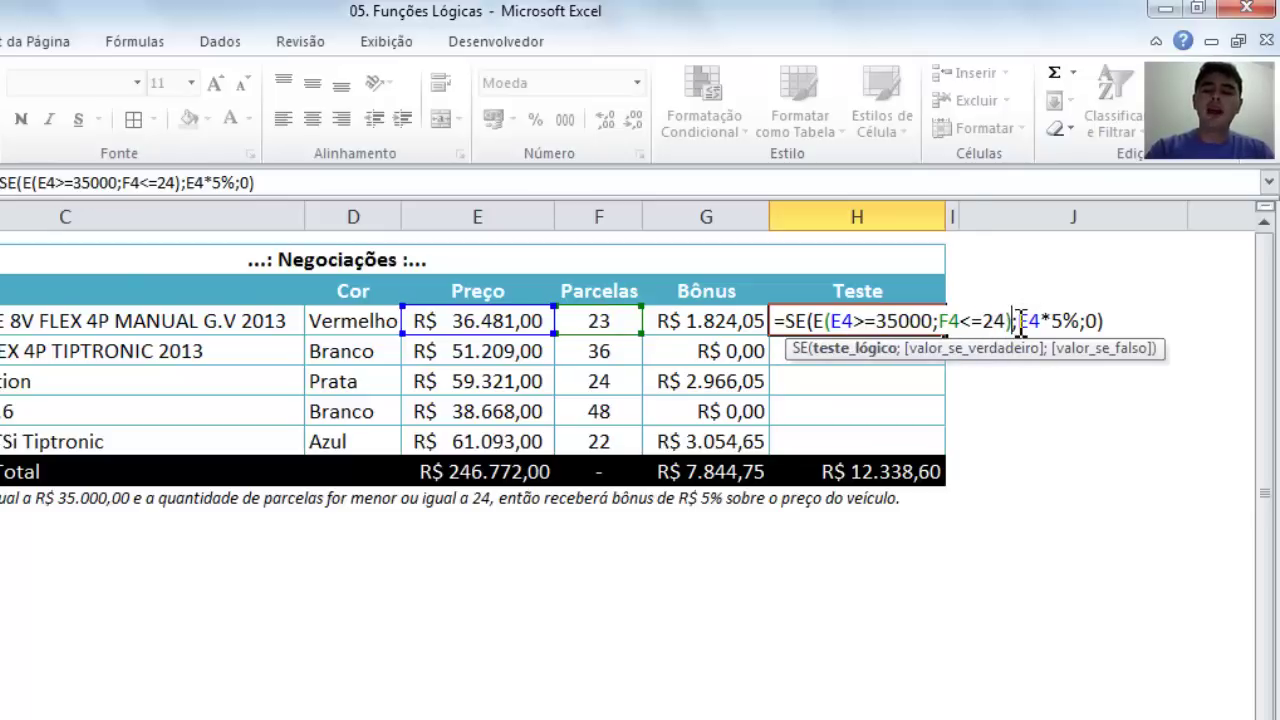
drag(1012, 321, 1082, 325)
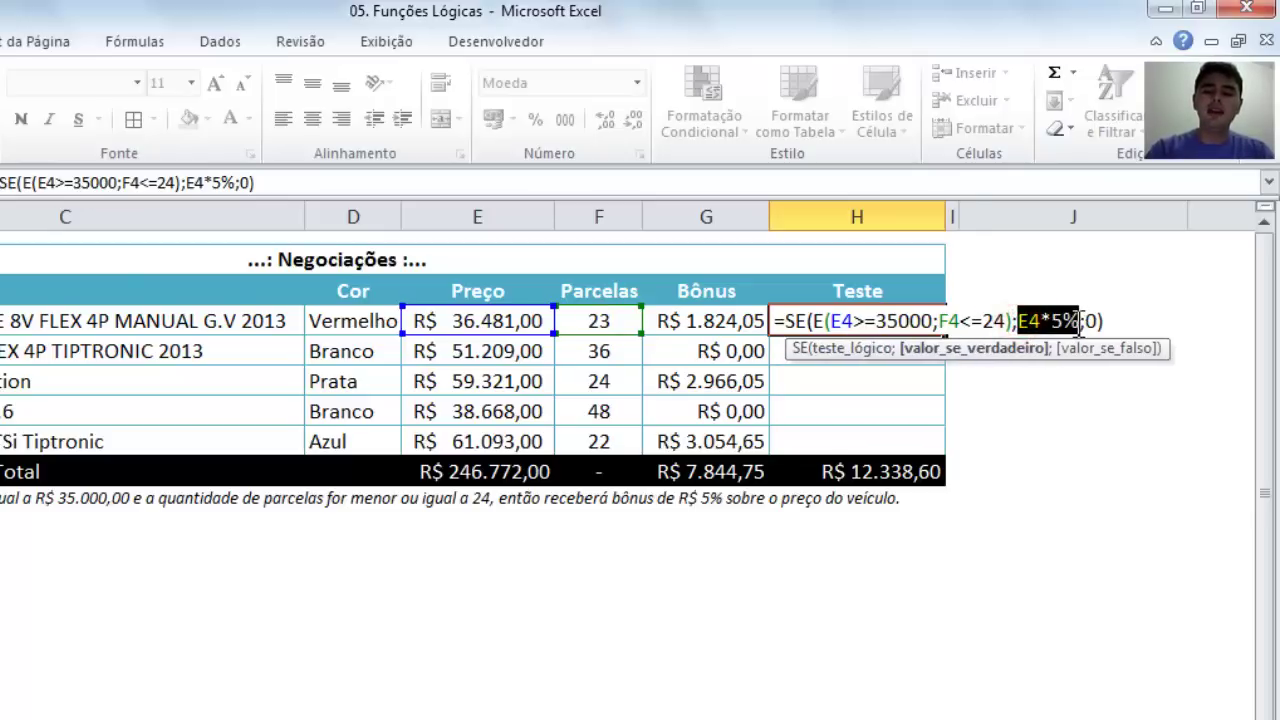
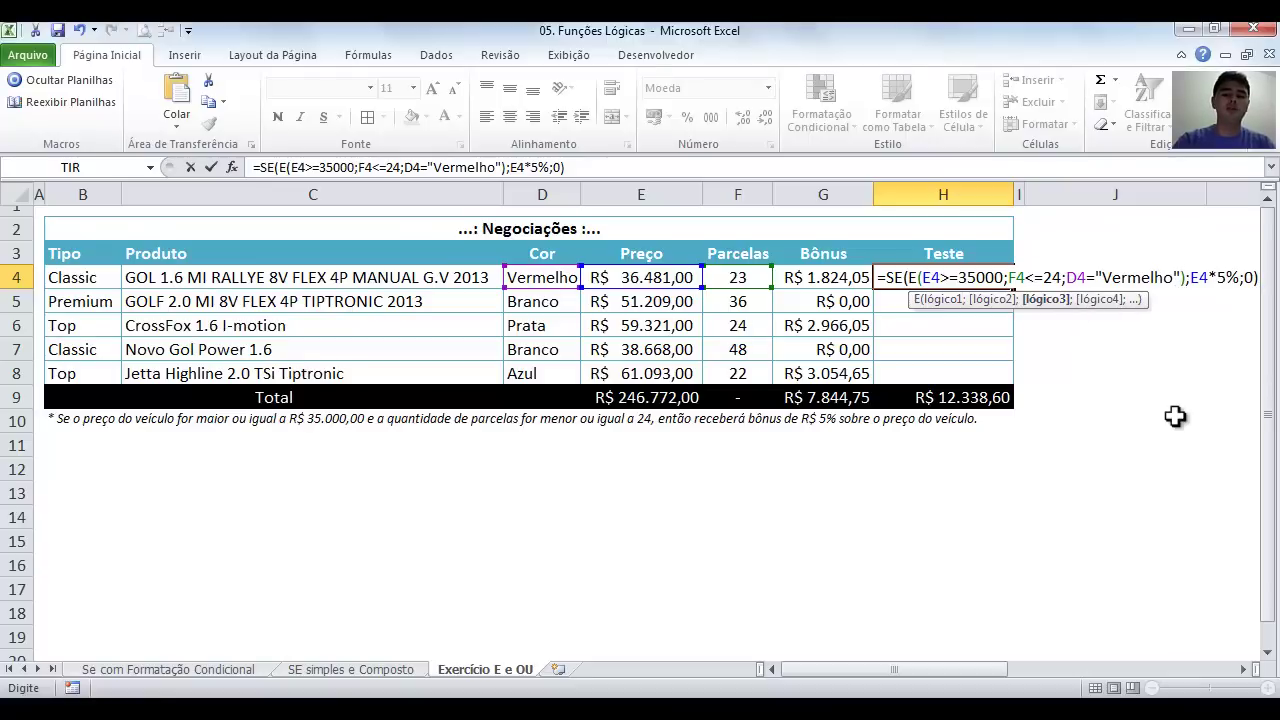
Enter the H4 formula with D4="Vermelho" as the third E condition and review the Cor, Preço and Parcelas cells in row 4.
key(Return)
key(Up)
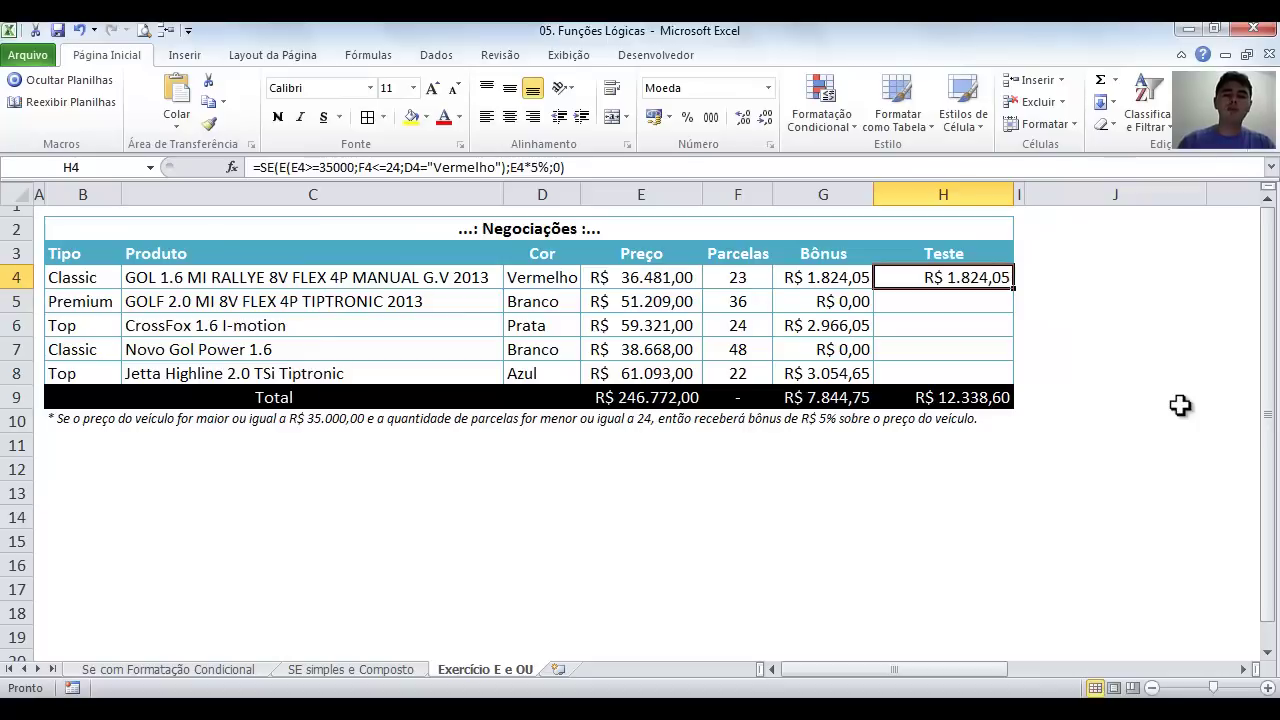
drag(543, 283, 740, 280)
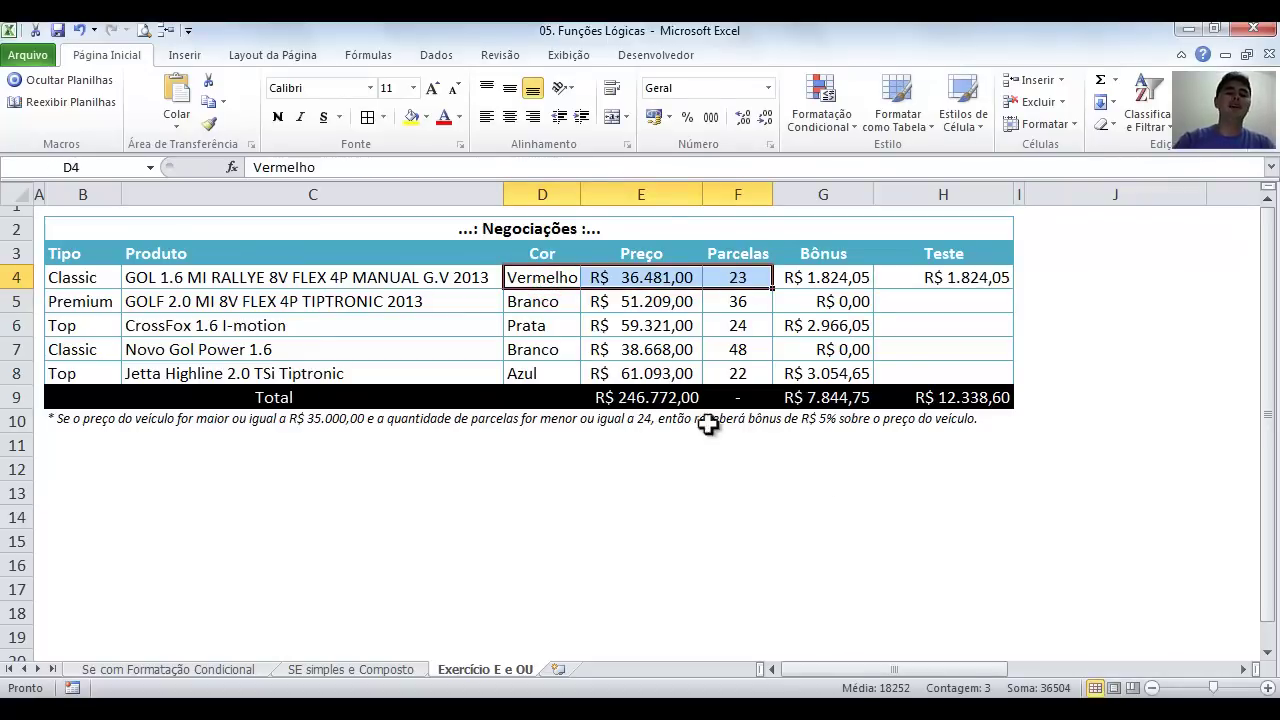
click(657, 281)
click(752, 280)
click(550, 284)
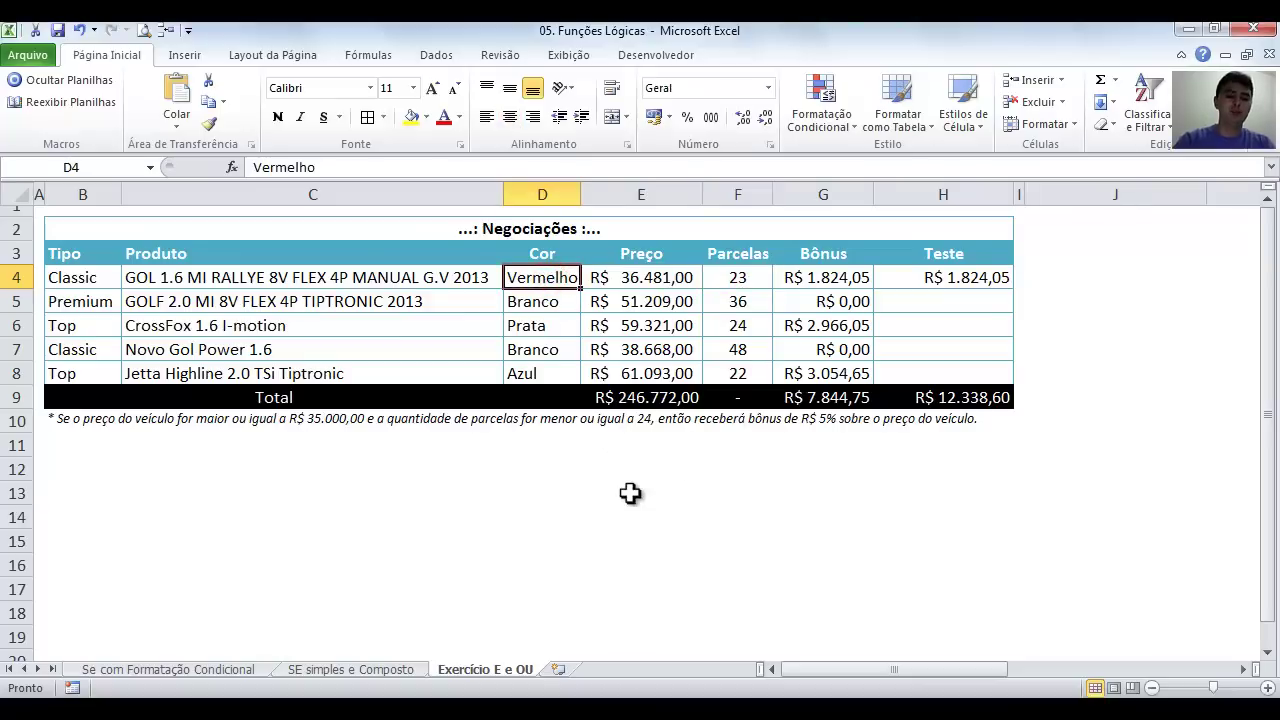
drag(307, 279, 300, 368)
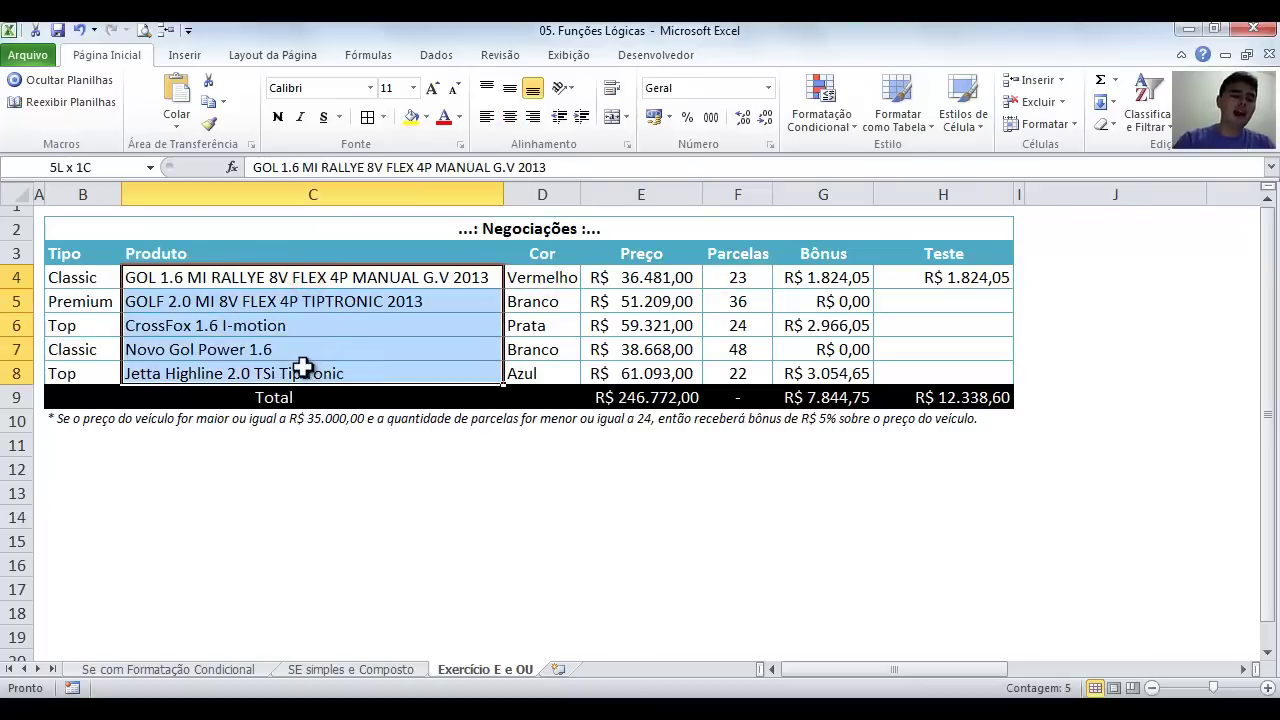
click(113, 278)
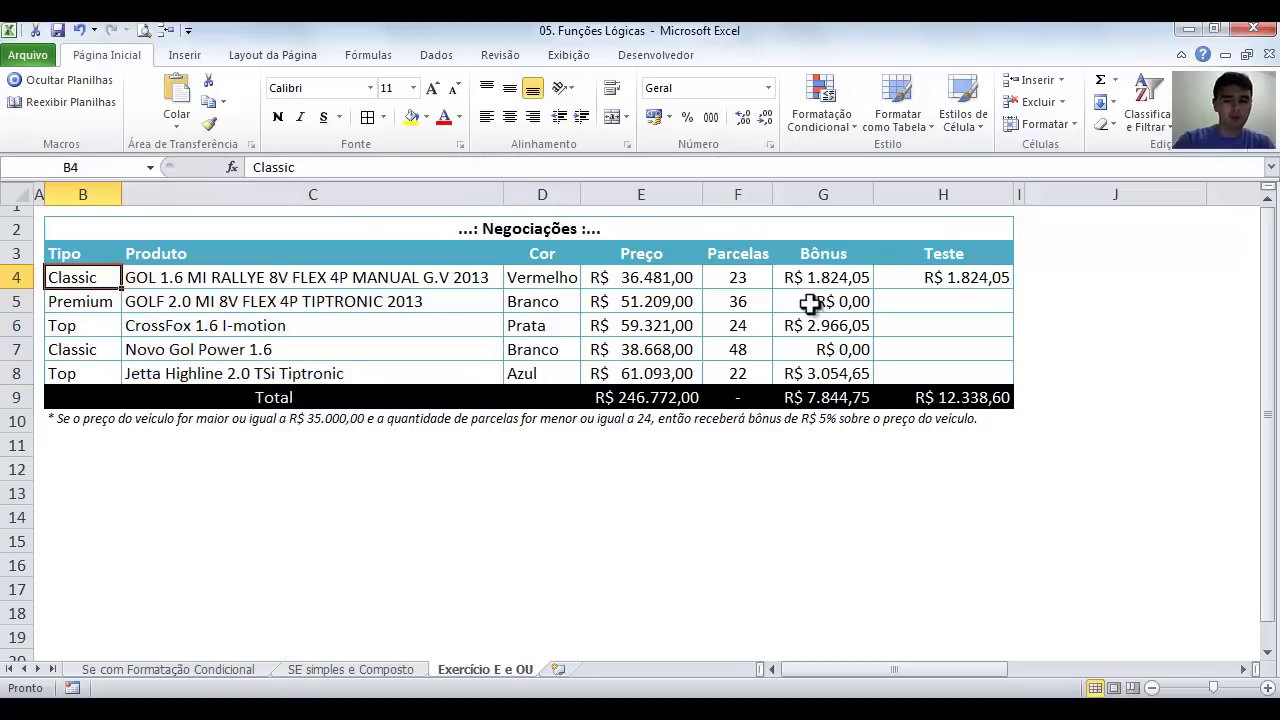
Set the Parcelas value in F4 to 25 and check the Teste formula in H4.
click(733, 276)
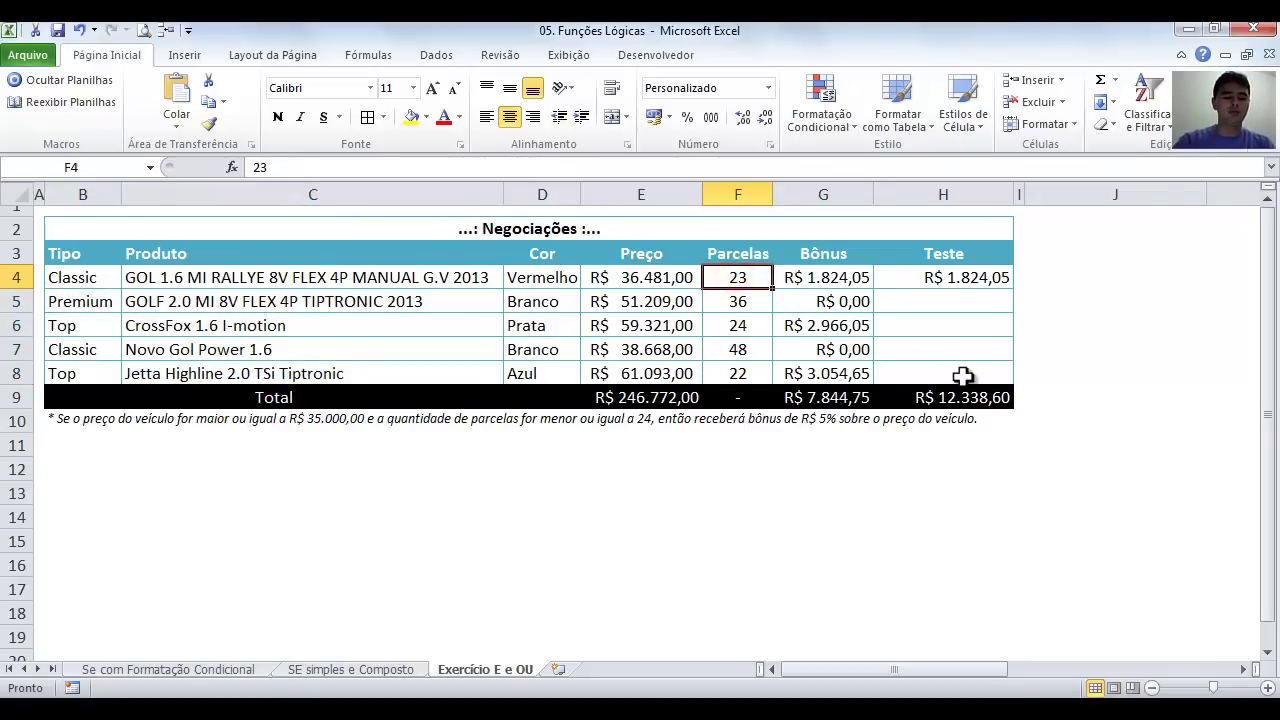
text(2)
key(Return)
key(Up)
click(947, 276)
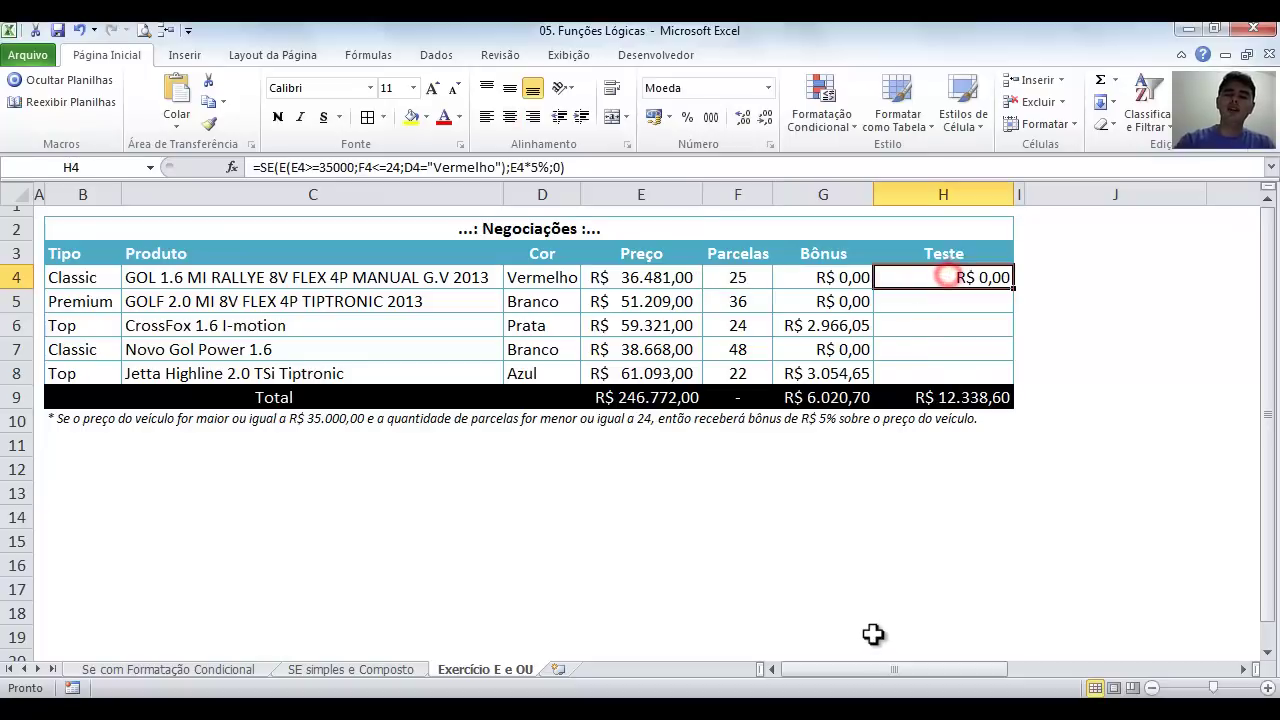
key(F2)
key(Escape)
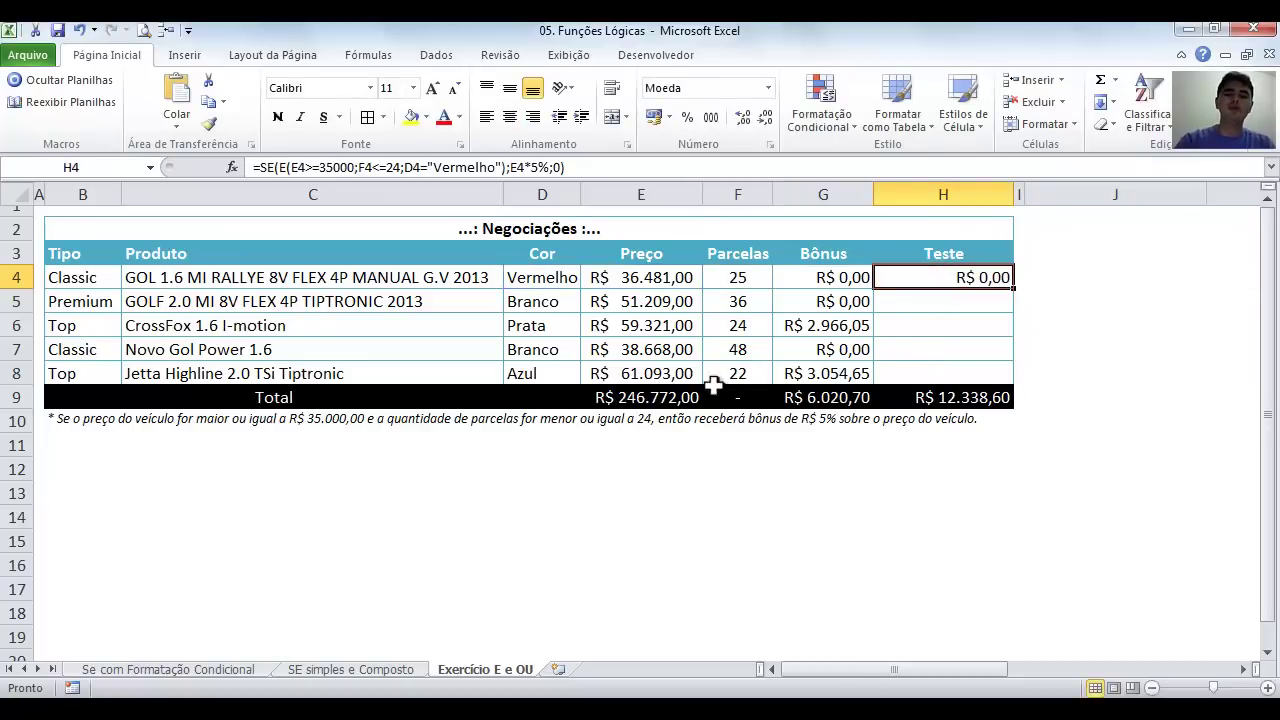
Compare the Parcelas, Preço and Cor cells in row 4 with the three conditions of the H4 formula.
click(736, 278)
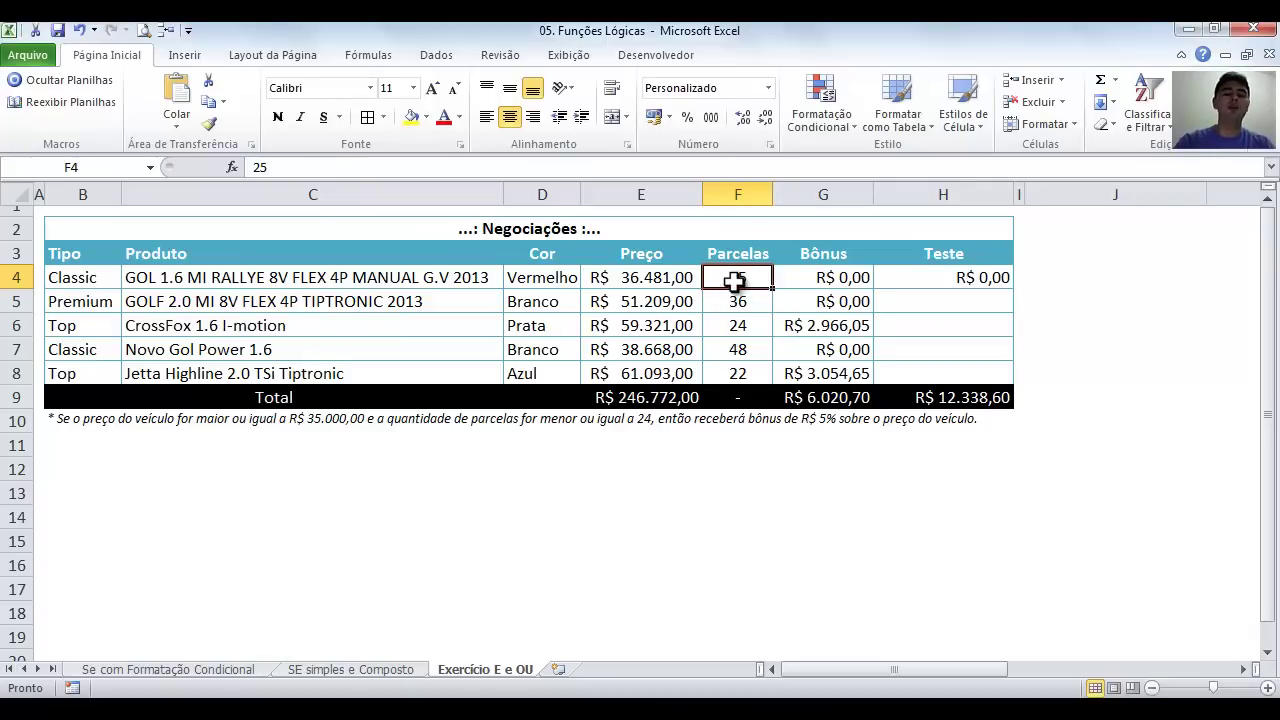
double_click(976, 277)
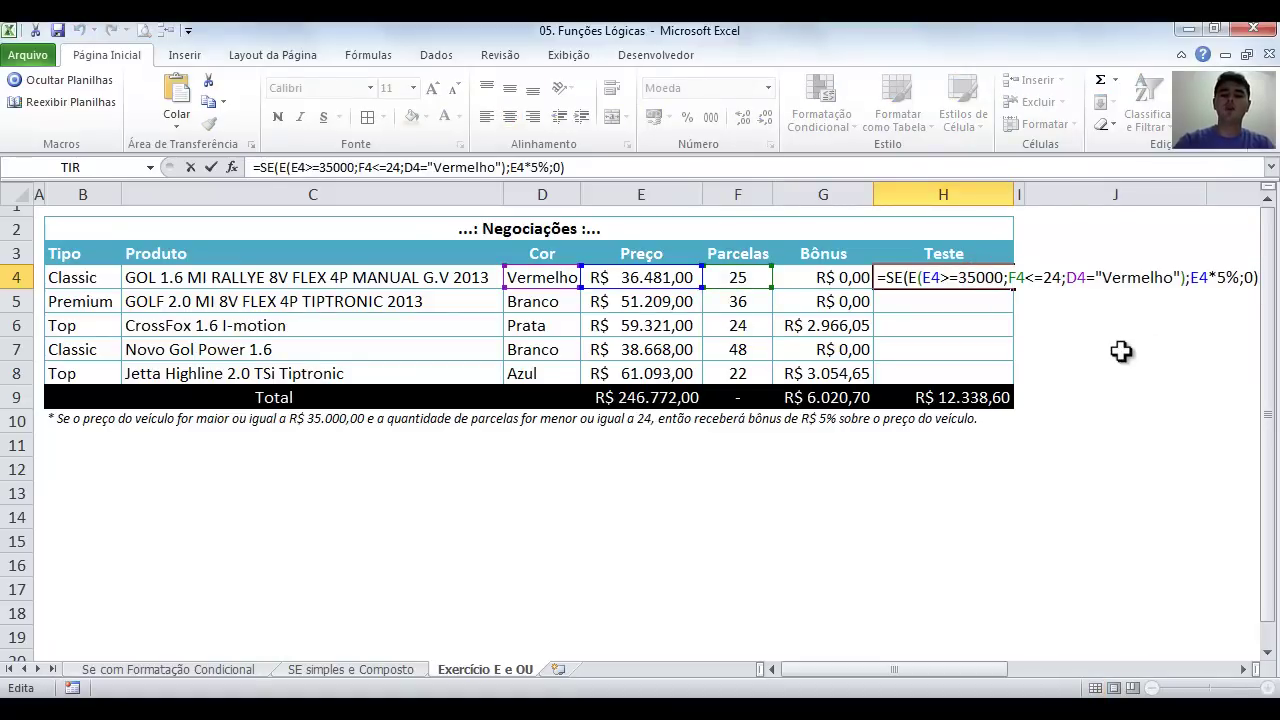
key(Escape)
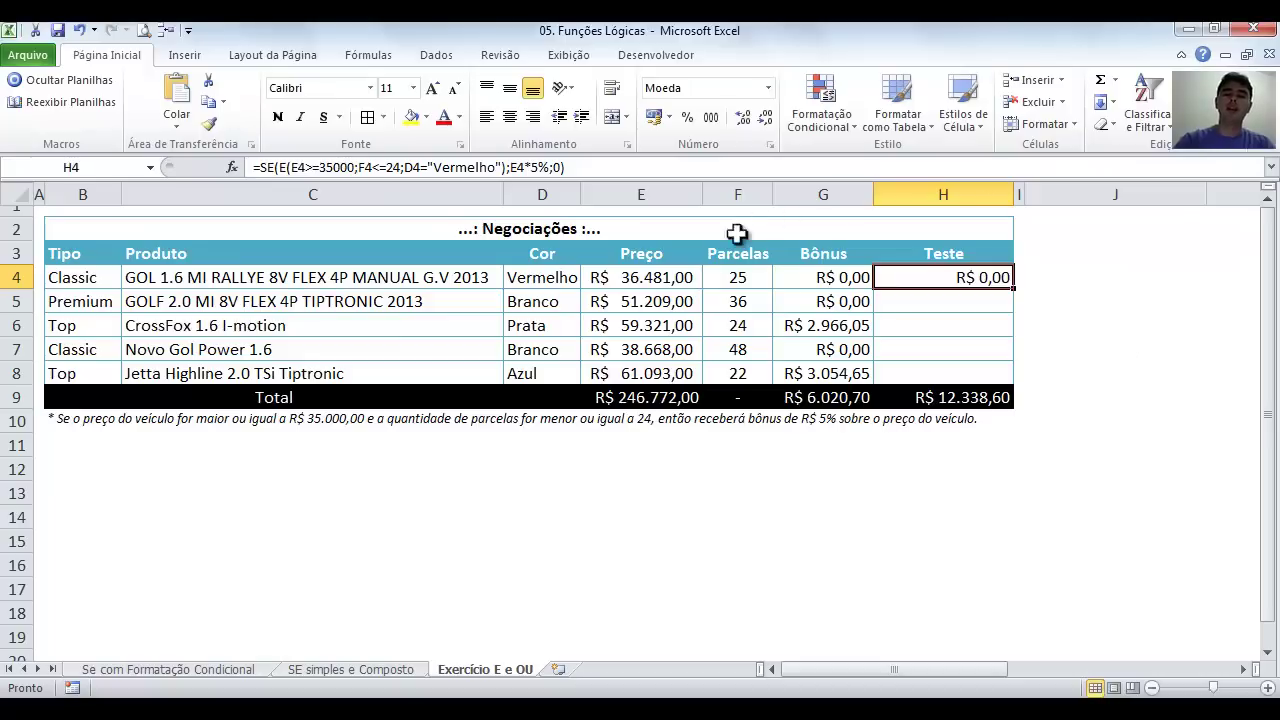
click(724, 279)
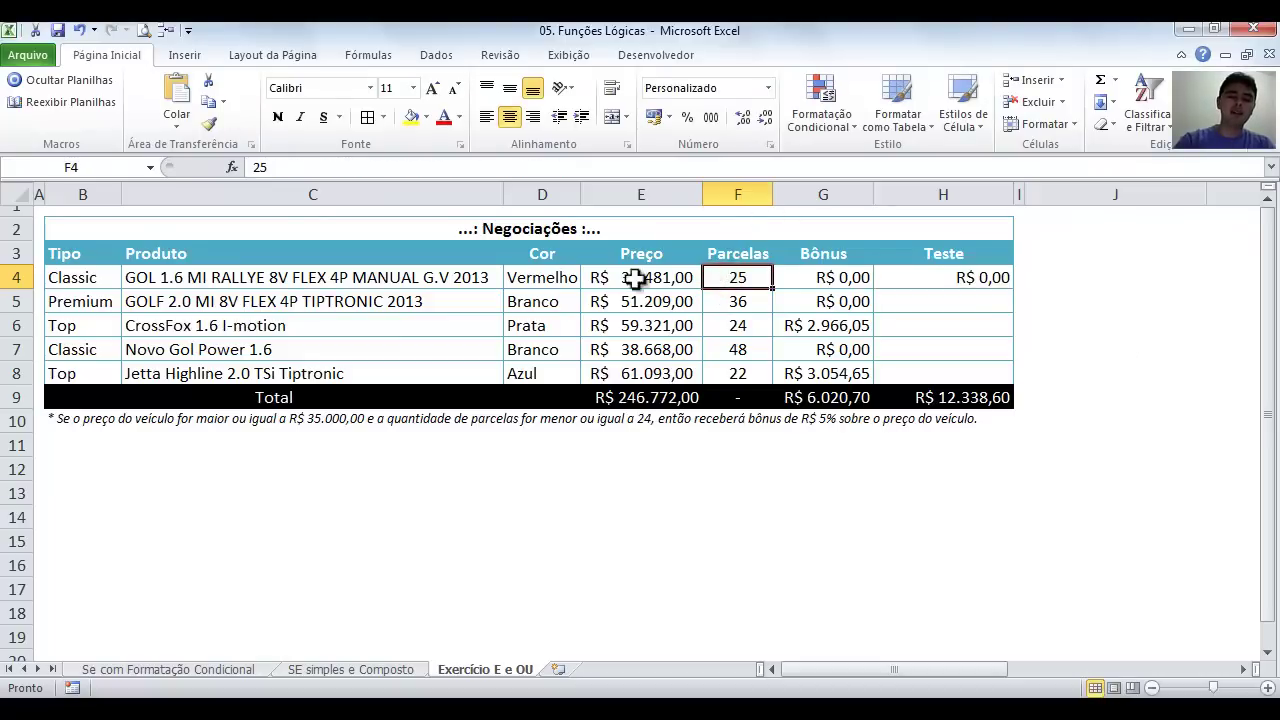
drag(617, 280, 558, 279)
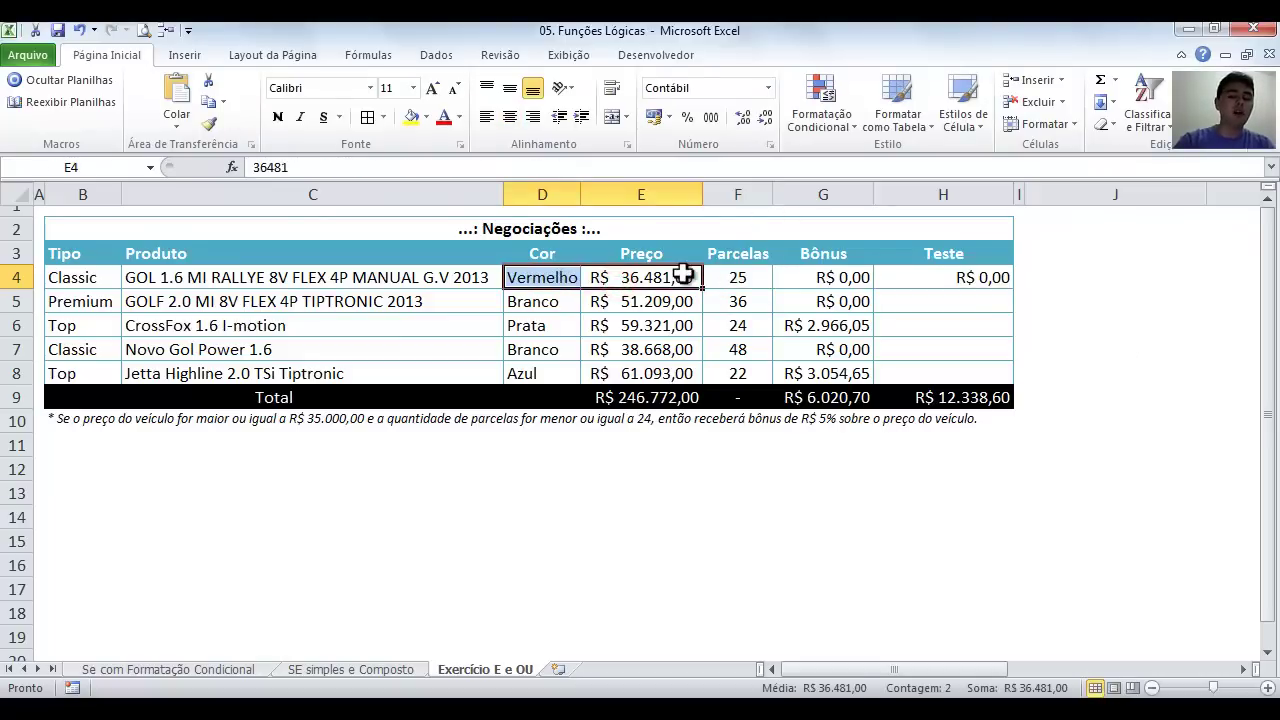
double_click(955, 281)
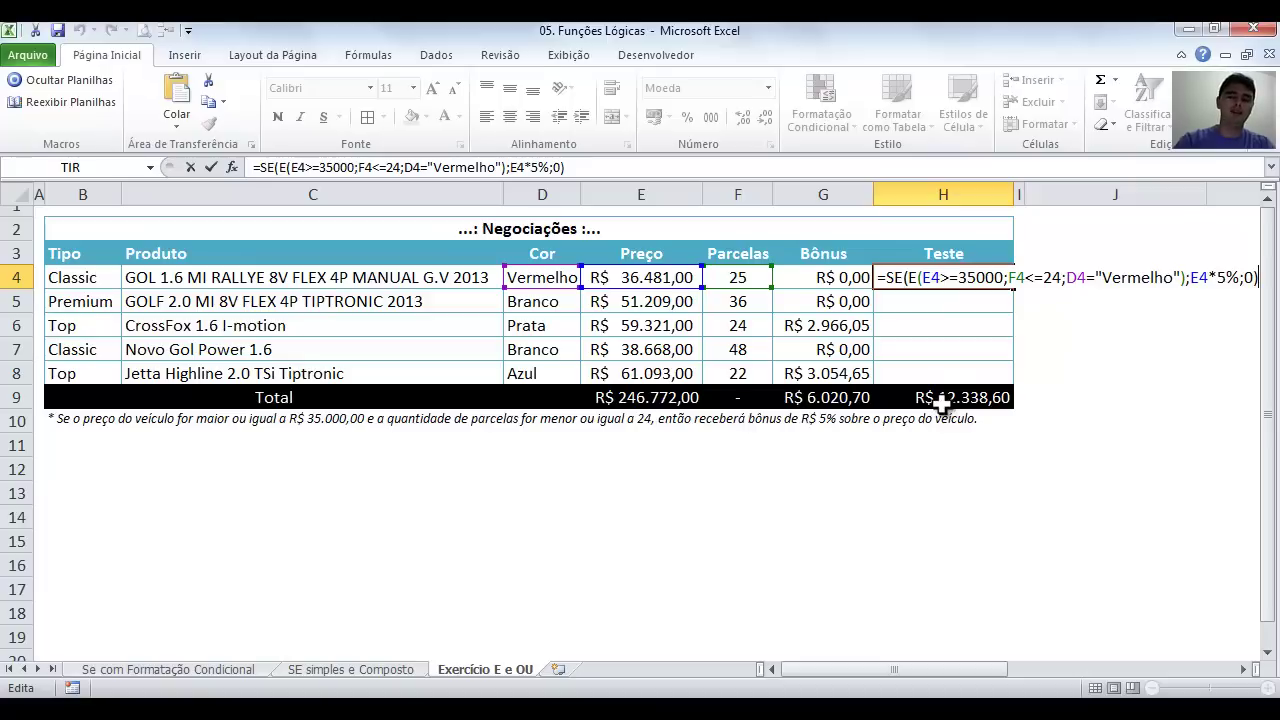
key(Escape)
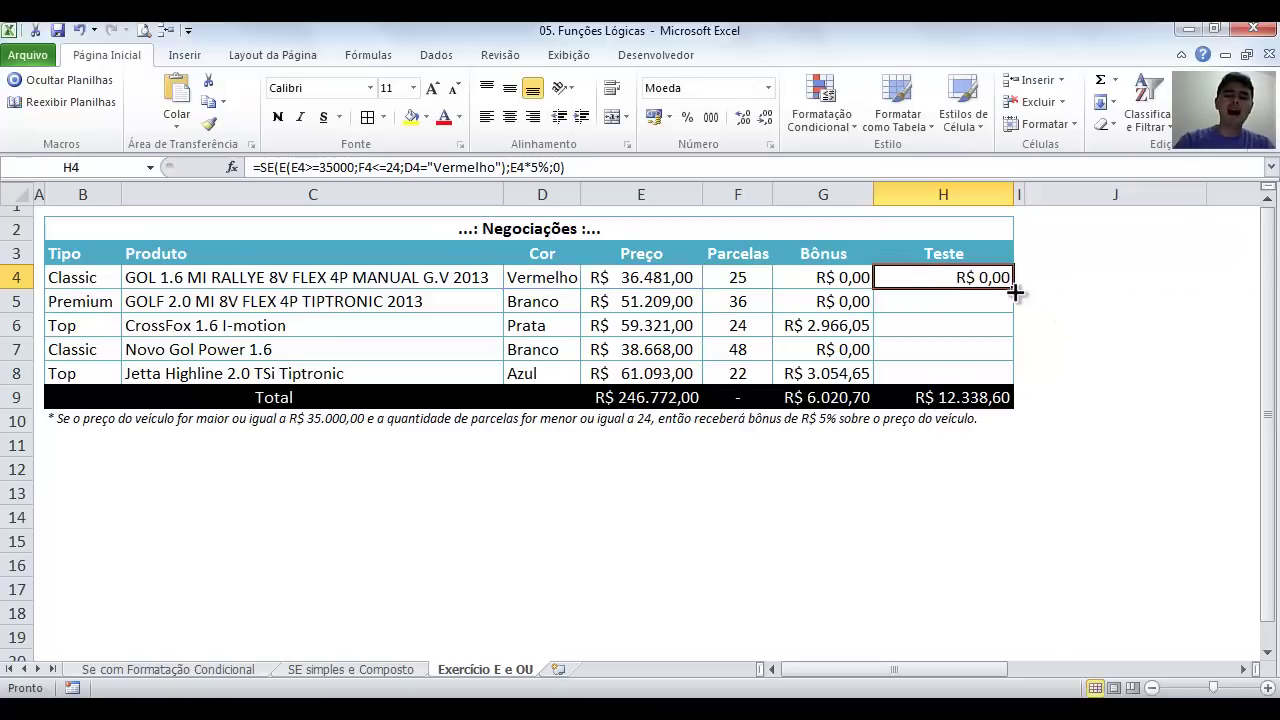
Fill the Teste formula from H4 down to H8 and inspect the copied formula in H5 against its row's cells.
drag(1015, 291, 1011, 377)
click(926, 494)
click(945, 299)
key(F2)
key(Escape)
click(549, 299)
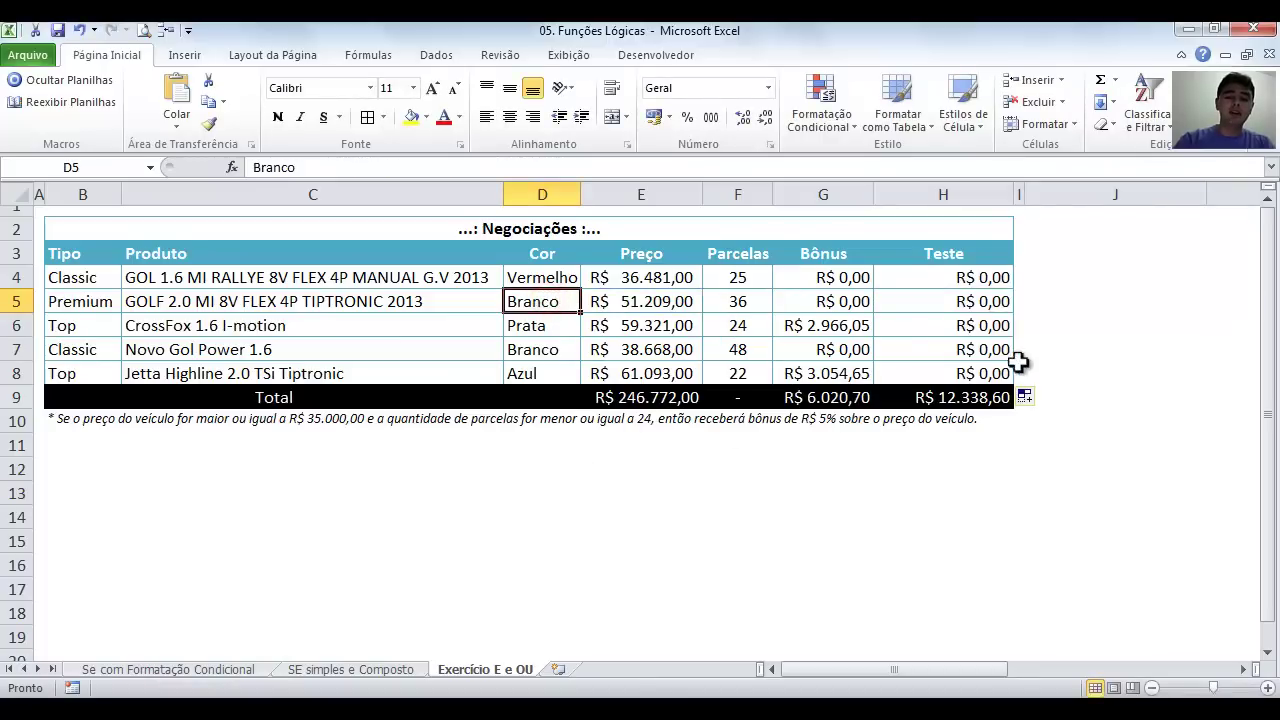
click(962, 300)
key(F2)
key(Escape)
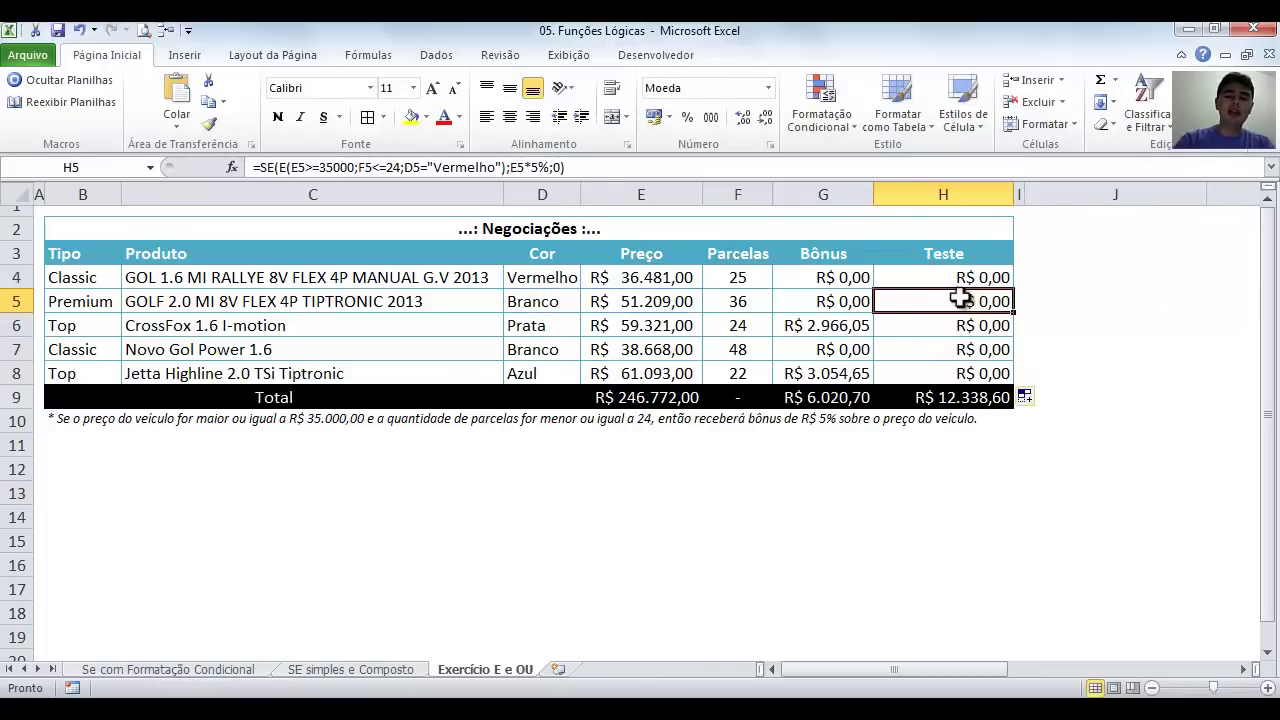
key(F2)
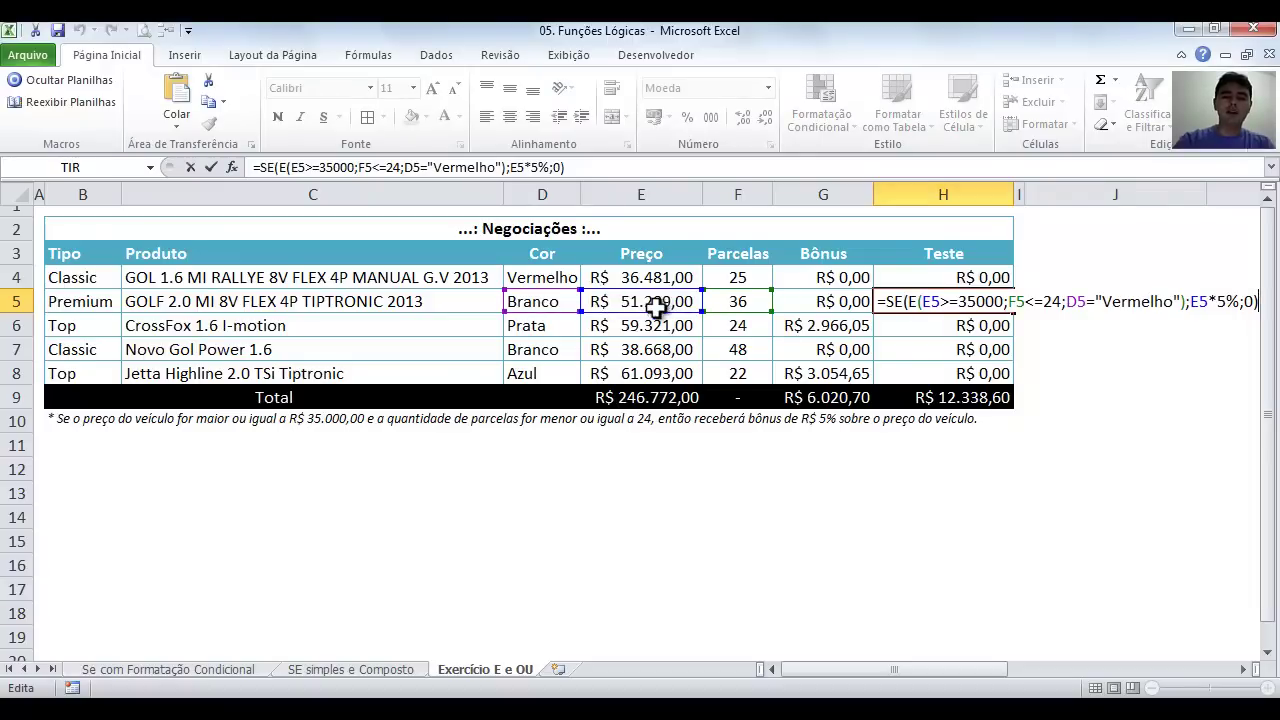
key(Escape)
Set the Parcelas value in F5 to 24.
click(752, 303)
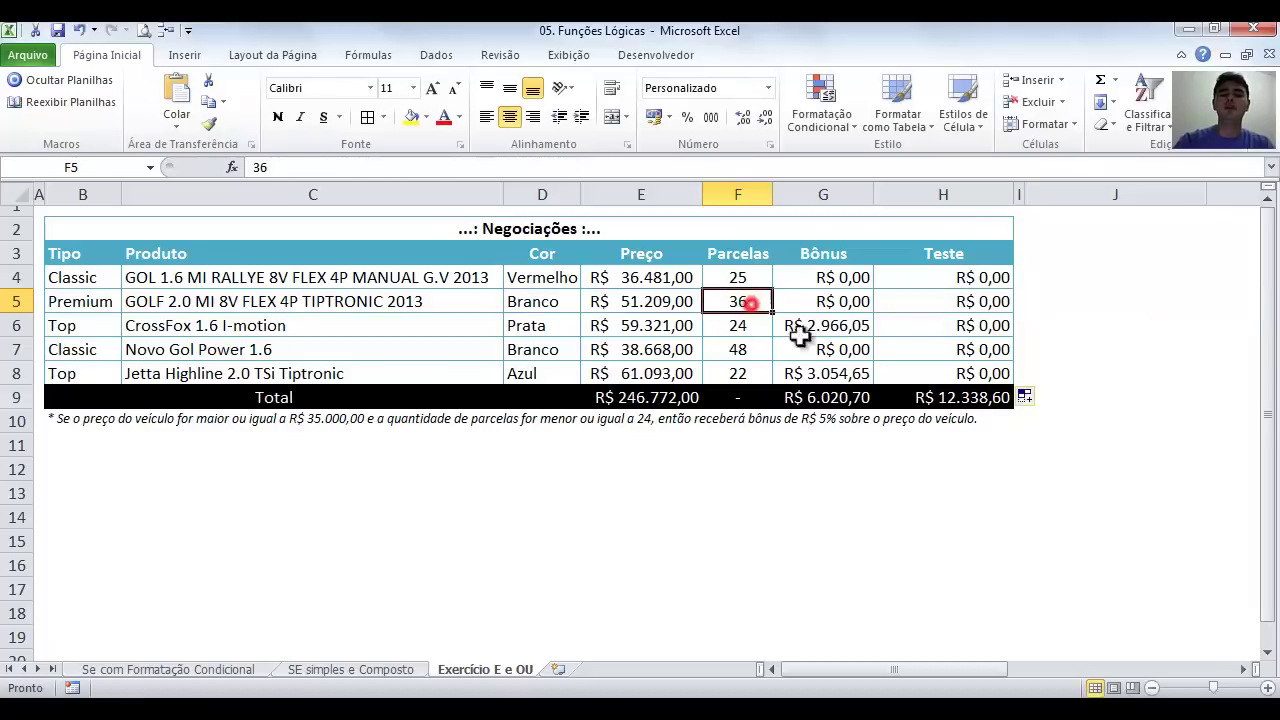
text(24)
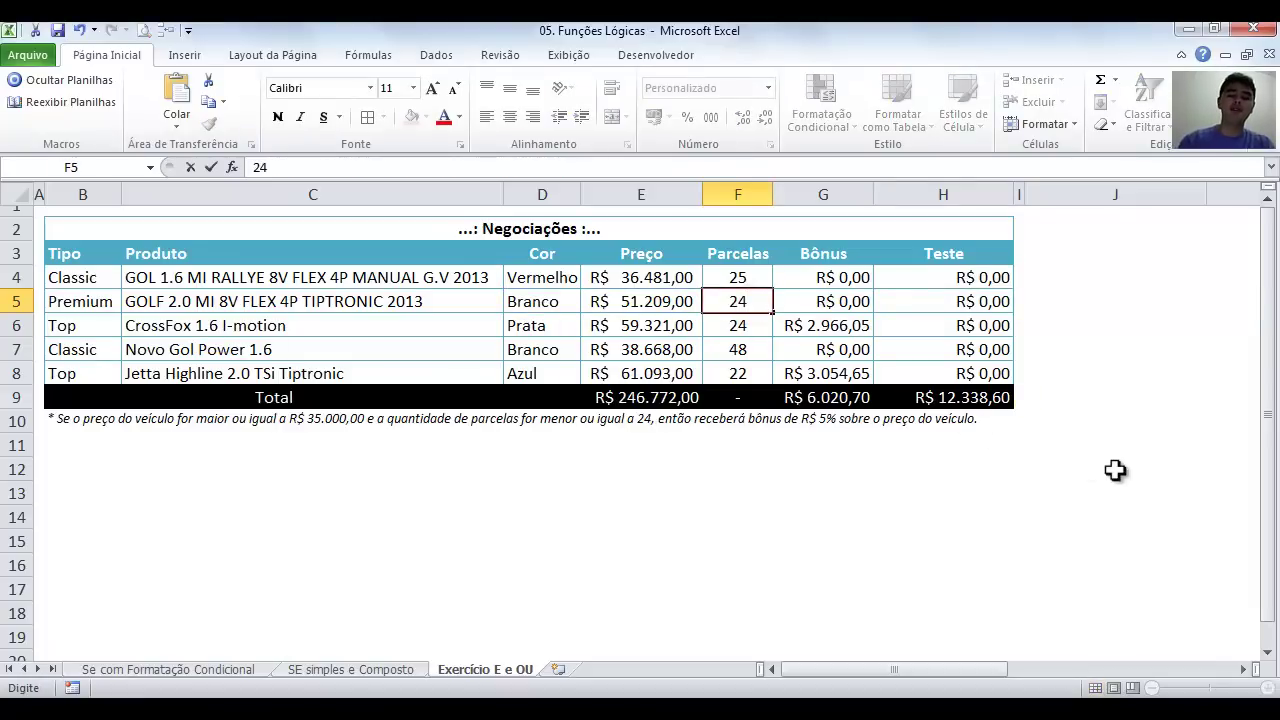
key(Return)
Inspect the Bônus formula in G5 and the Teste formula in H5 against the changed row.
key(Up)
key(Right)
key(Right)
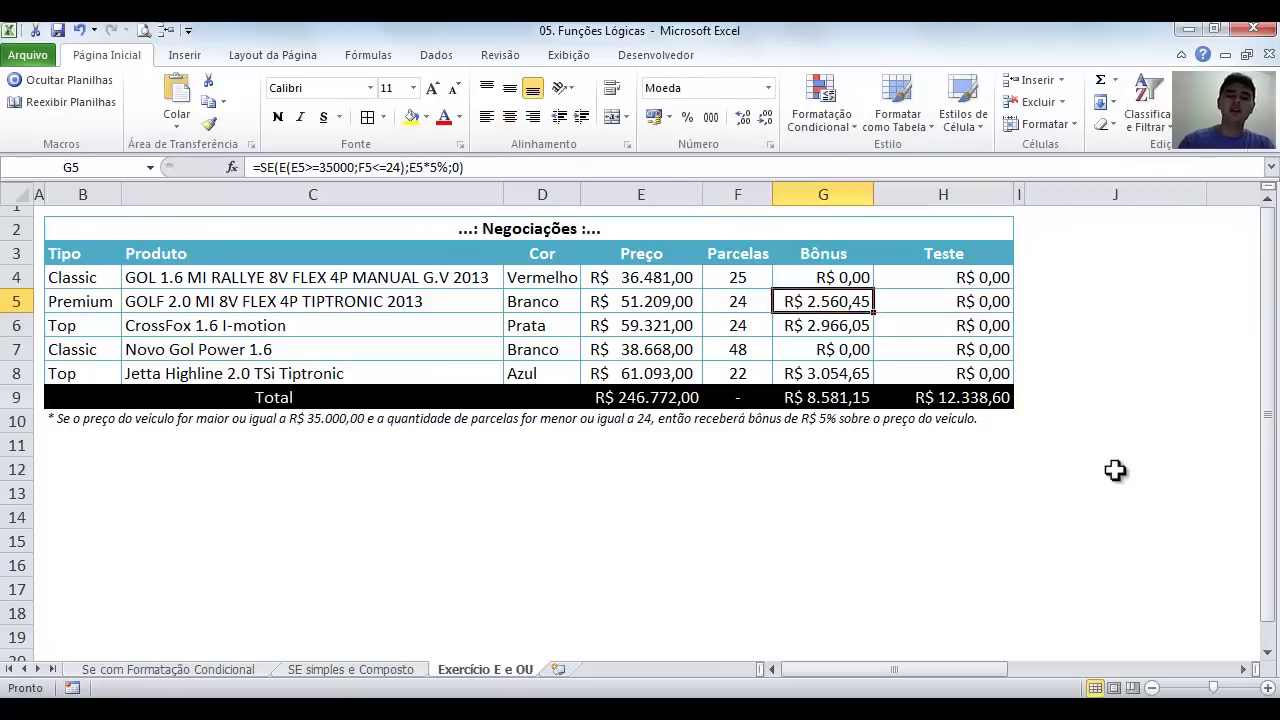
key(F2)
key(Escape)
key(F2)
key(Escape)
key(F2)
key(Escape)
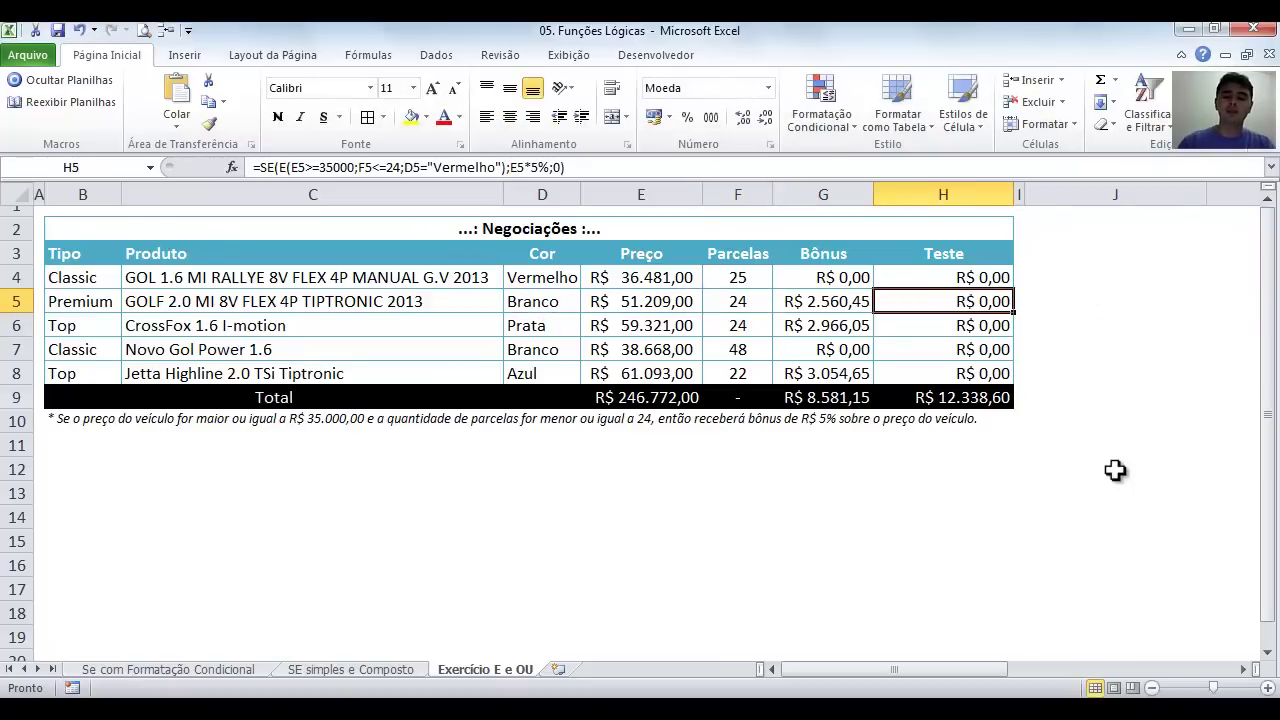
Copy the color Vermelho from D4 into D5.
key(Left)
key(Left)
key(Left)
key(Left)
key(Up)
key(ctrl+c)
key(Down)
key(Return)
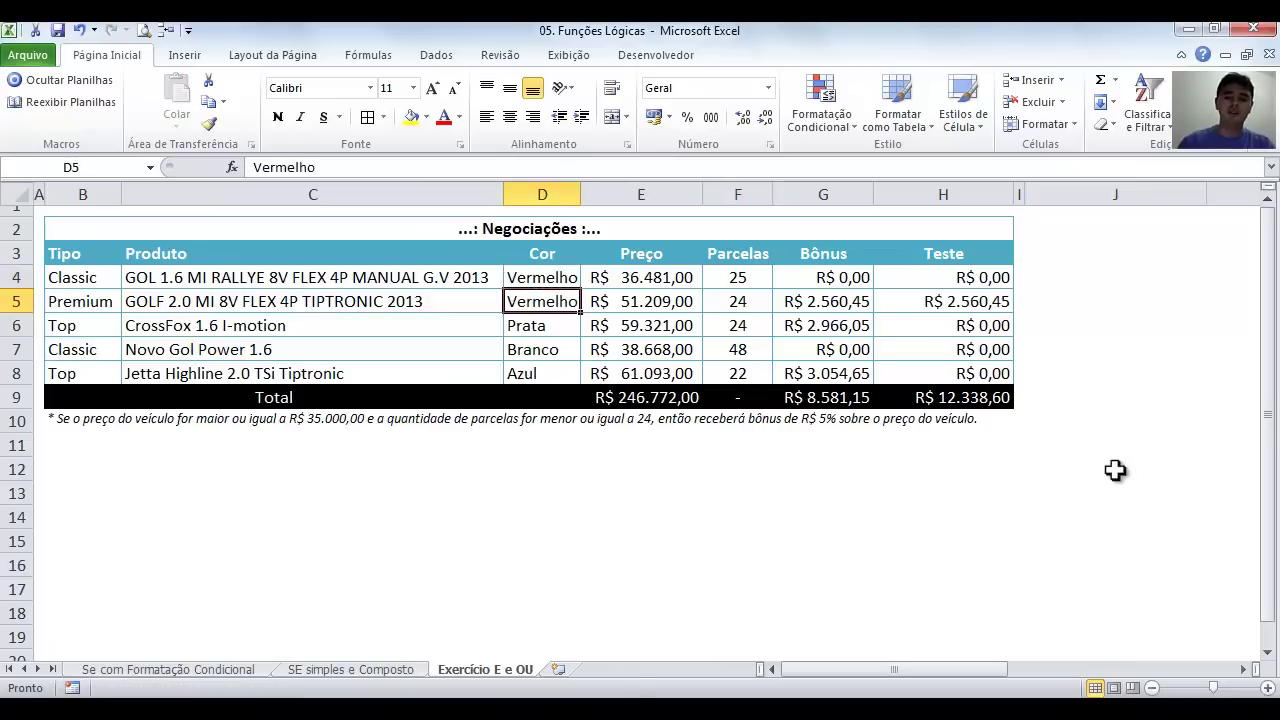
Examine the Teste formula in H5 and its three E conditions on price, installments and color.
key(Right)
key(Right)
key(Right)
key(Right)
key(F2)
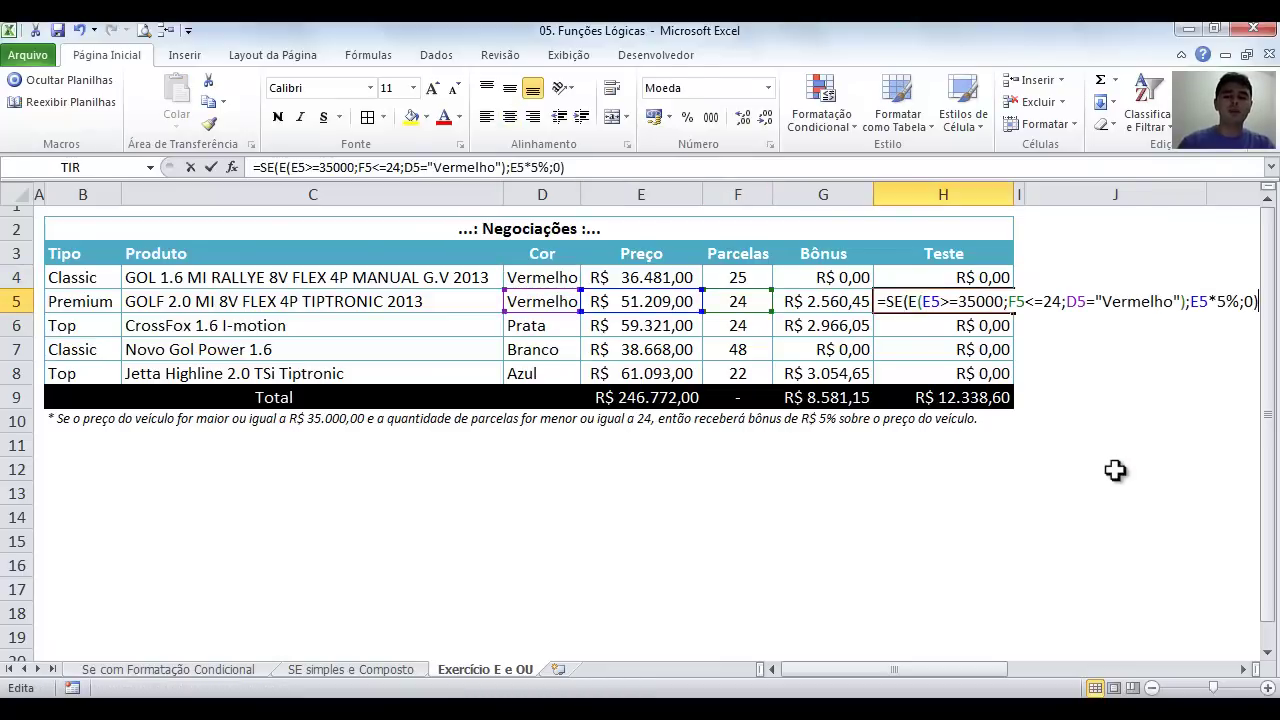
click(1006, 302)
click(1064, 302)
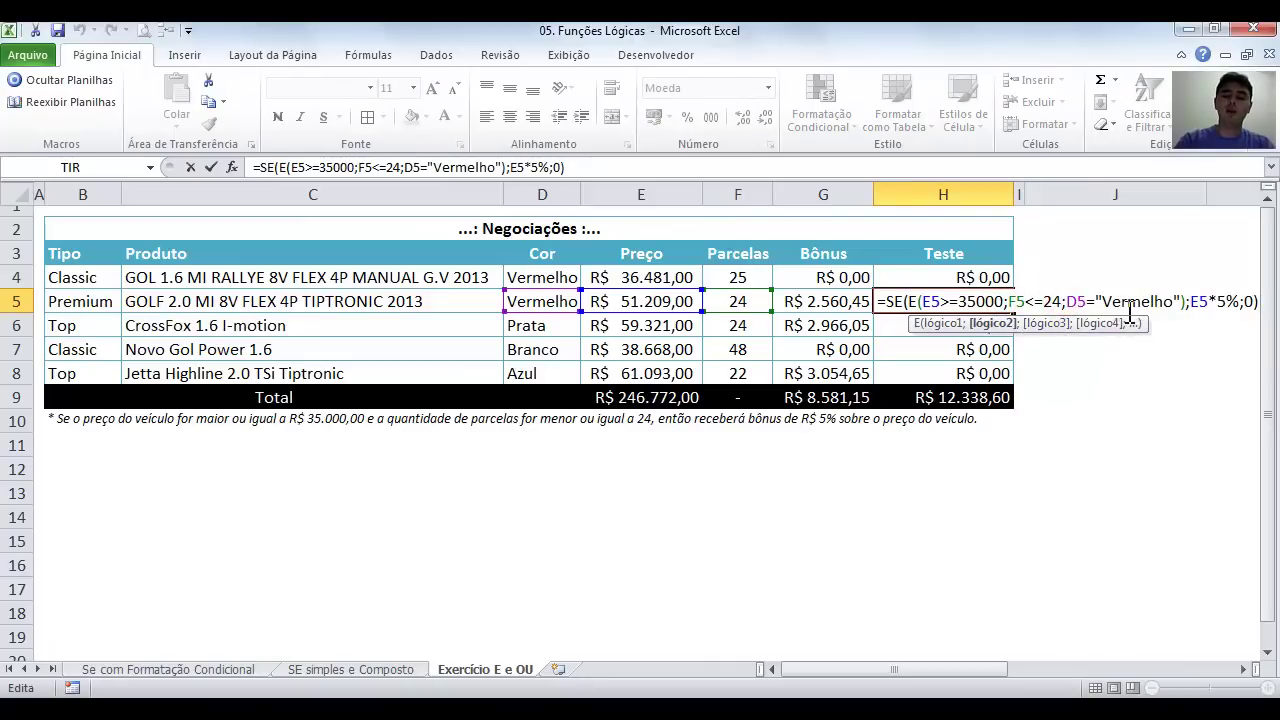
click(1182, 301)
key(Escape)
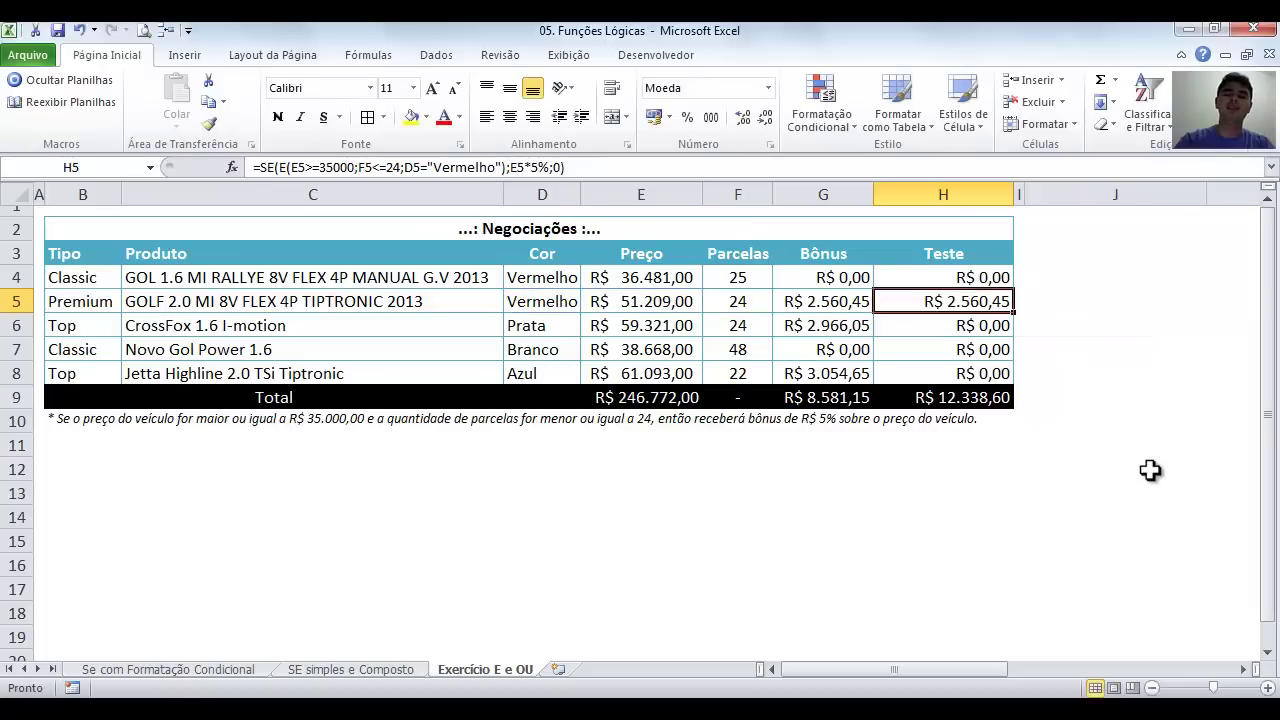
key(F2)
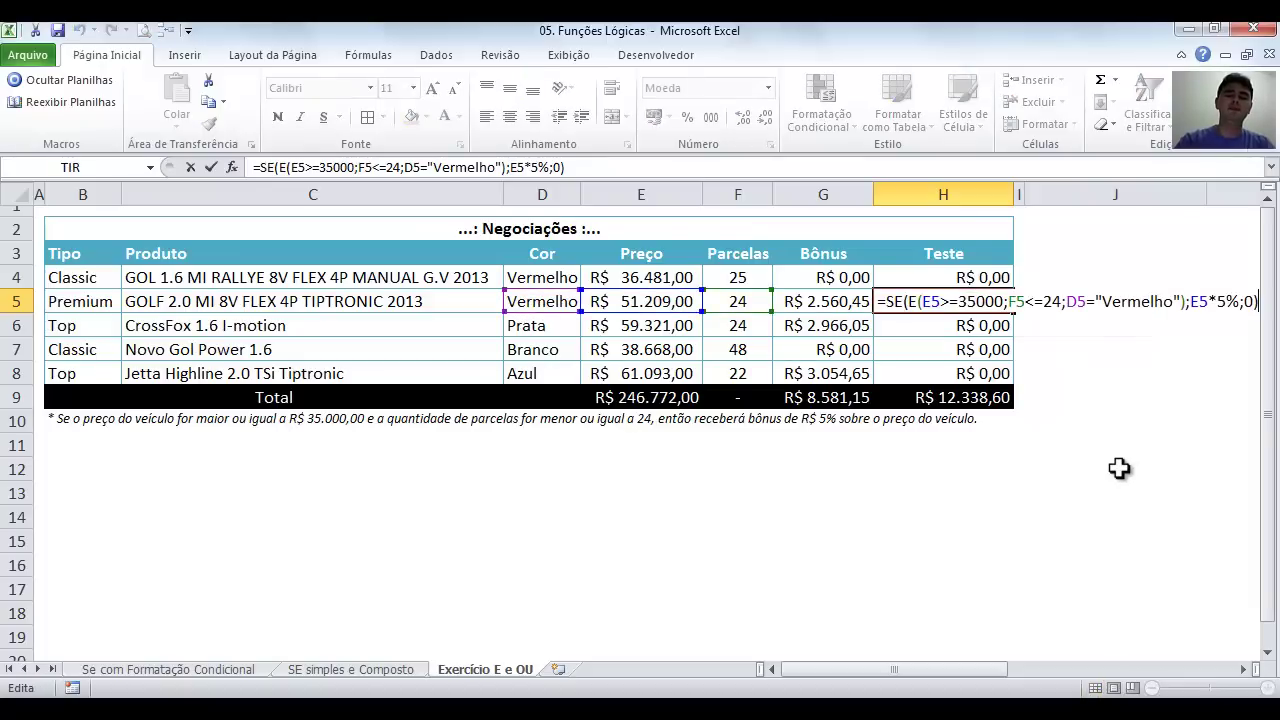
key(Escape)
Replace the E function with OU in the Teste formula of H4.
click(968, 280)
key(F2)
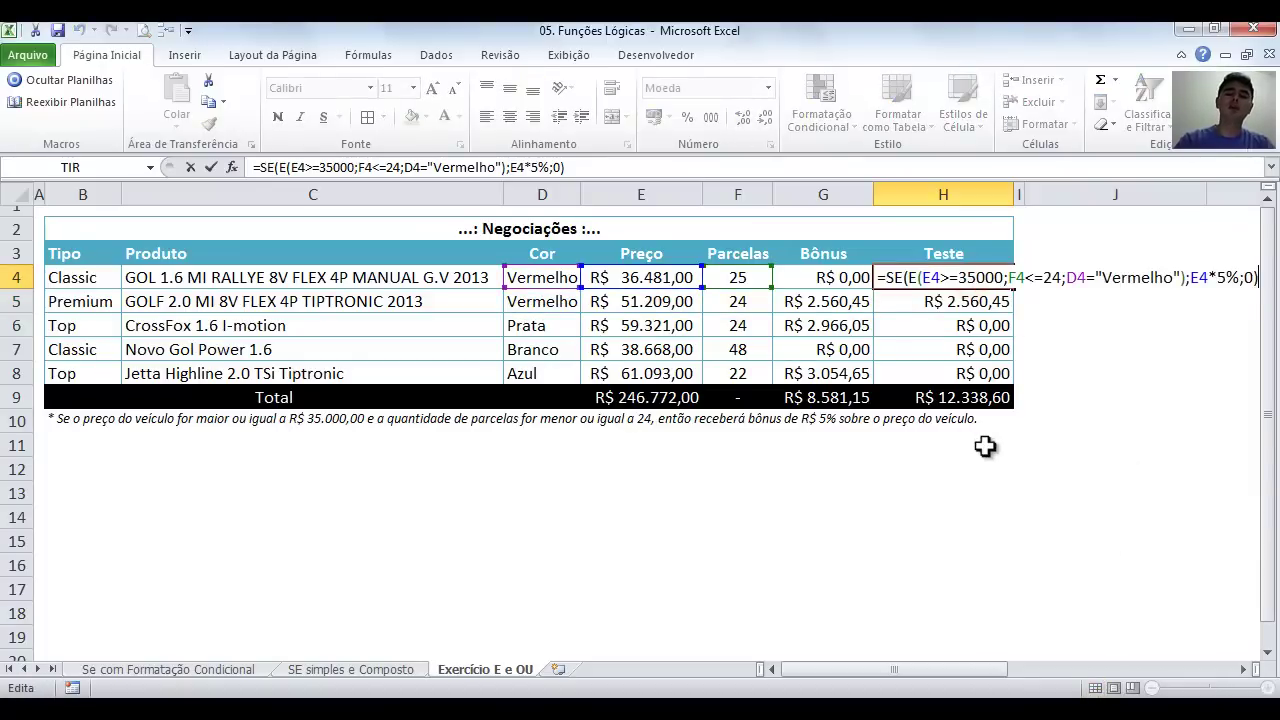
double_click(913, 279)
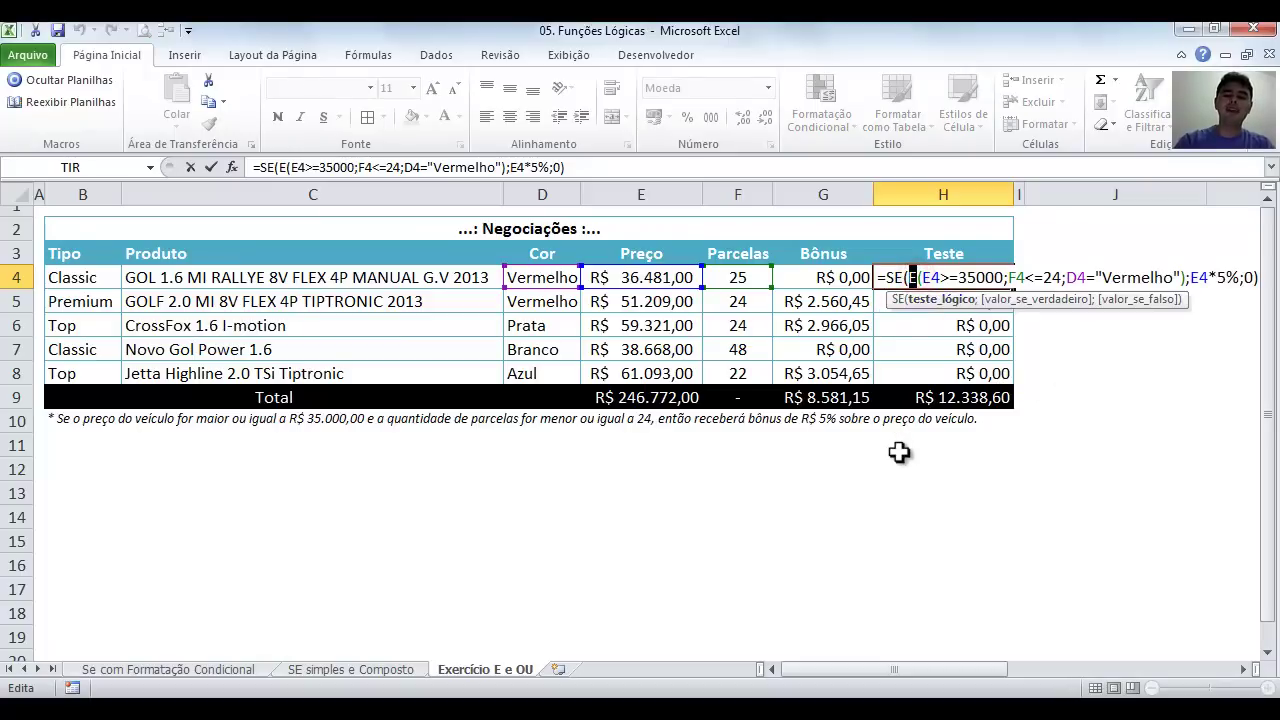
text(ou)
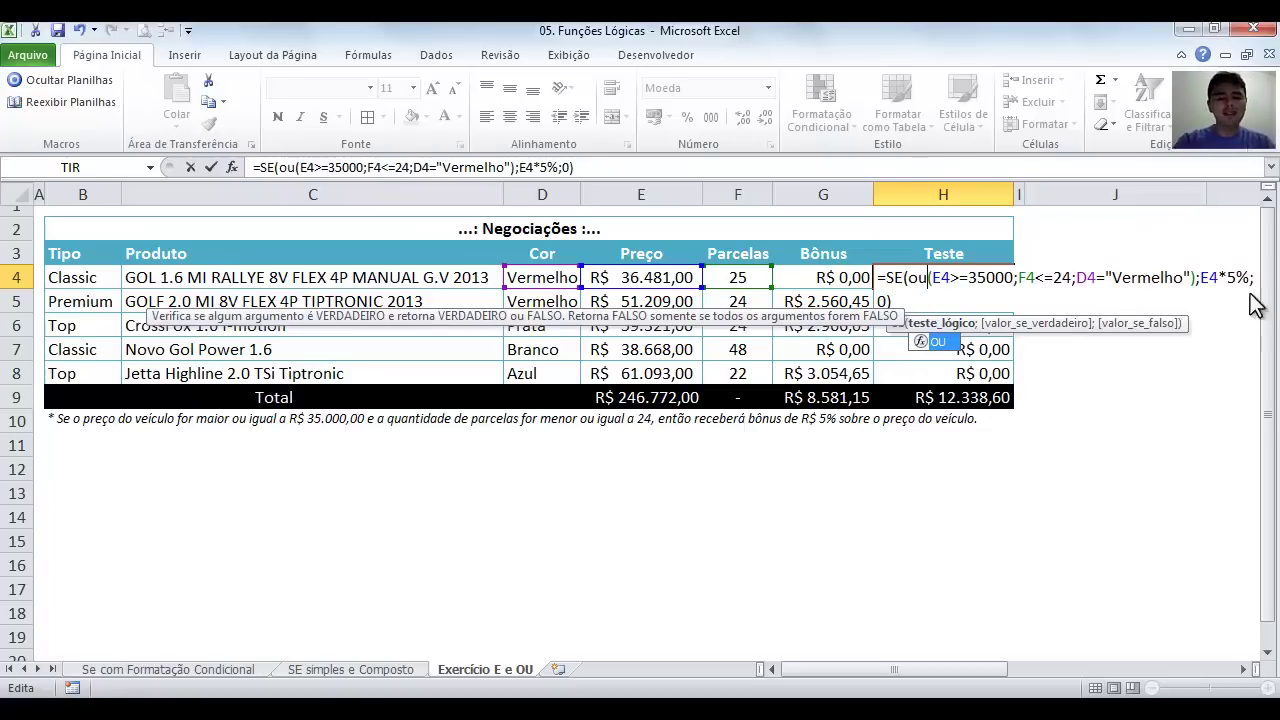
Review the OU conditions E4>=35000, F4<=24 and D4="Vermelho" one by one inside the H4 formula.
drag(1015, 280, 932, 282)
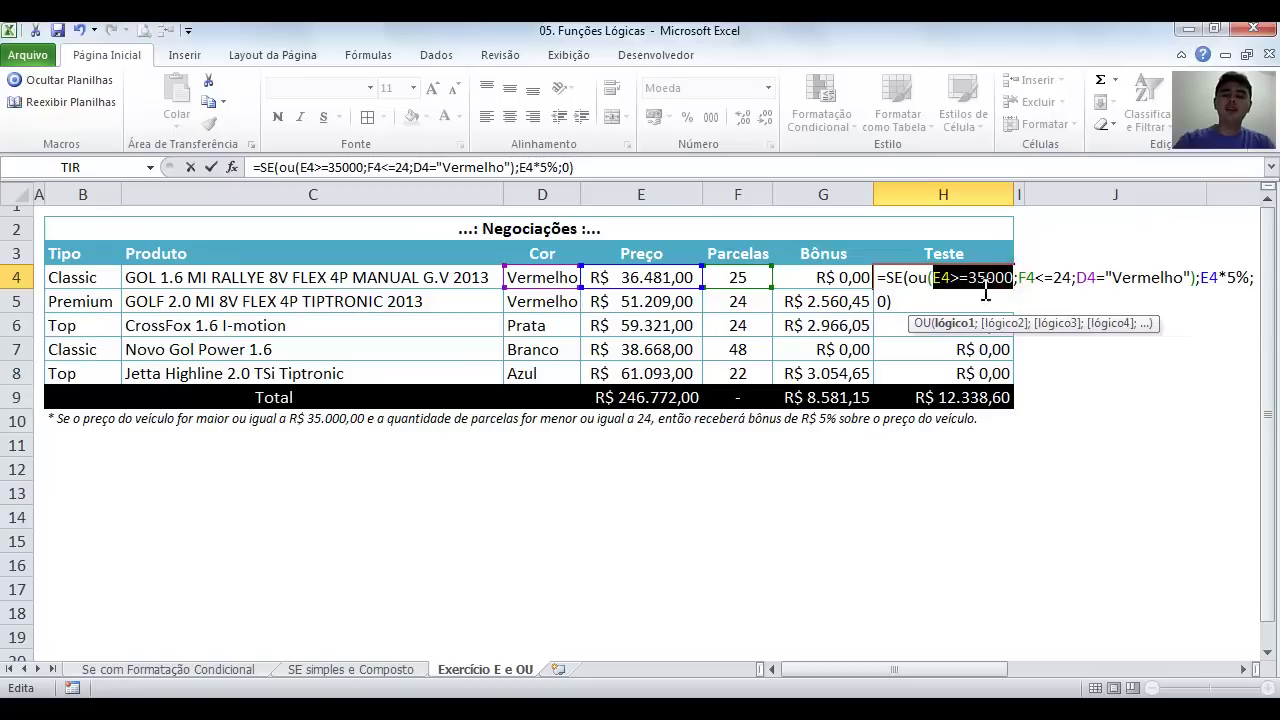
drag(1018, 280, 1191, 280)
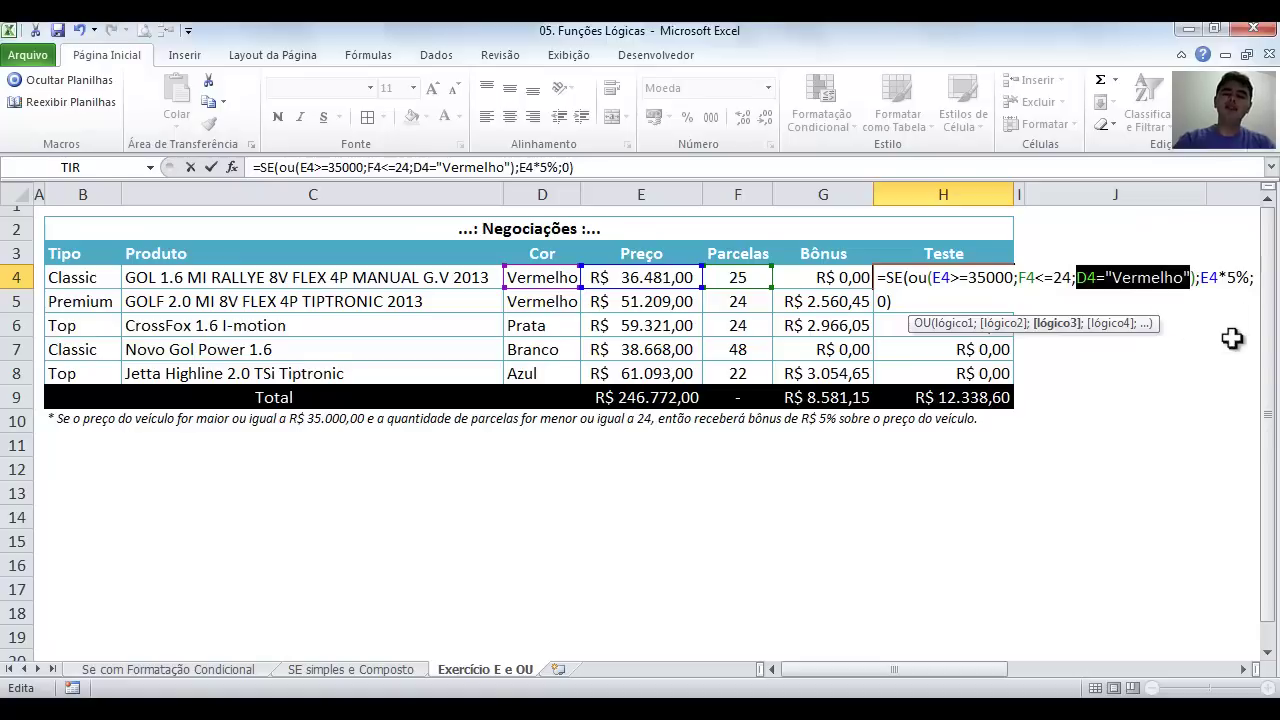
click(1201, 277)
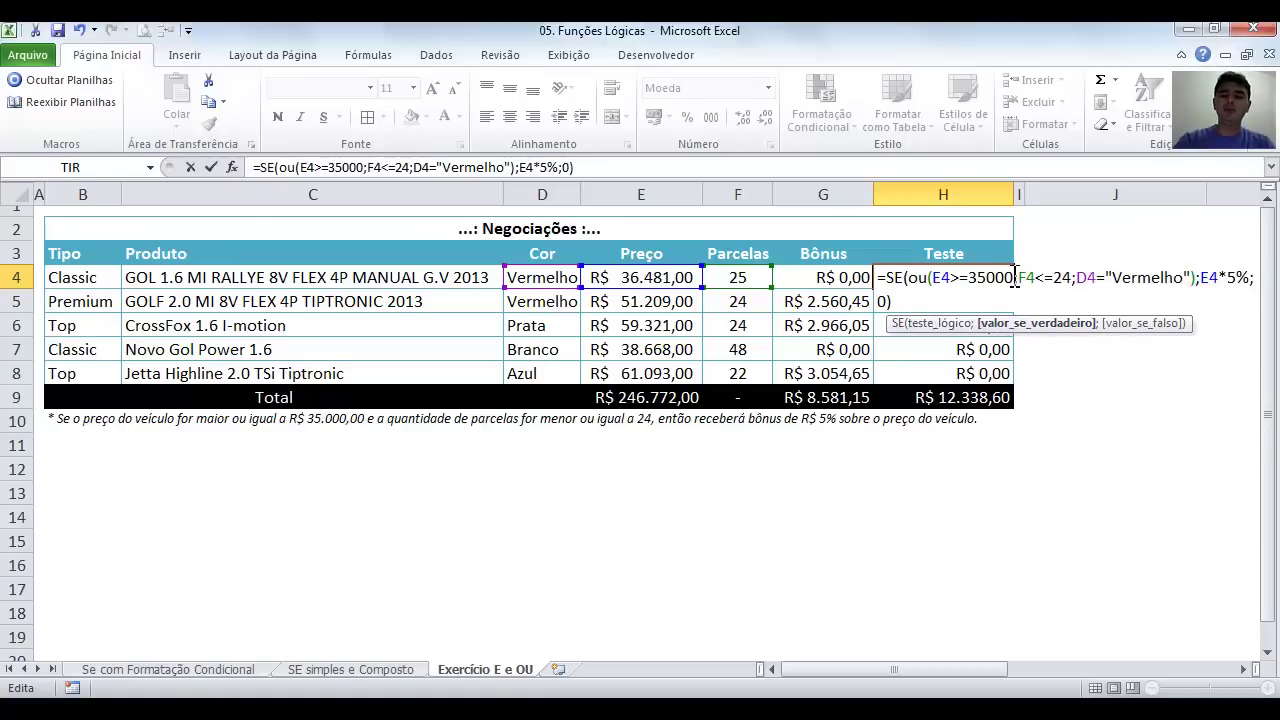
drag(1008, 277, 931, 279)
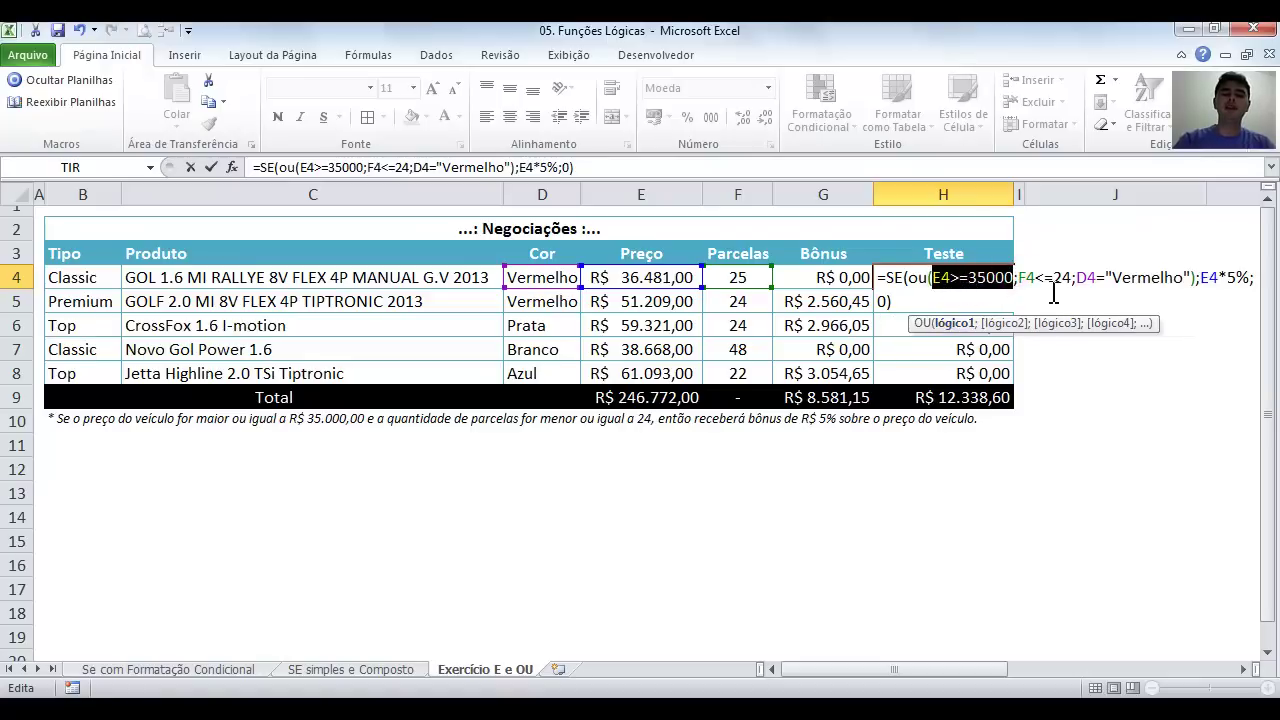
drag(1018, 279, 1196, 279)
drag(1012, 277, 935, 280)
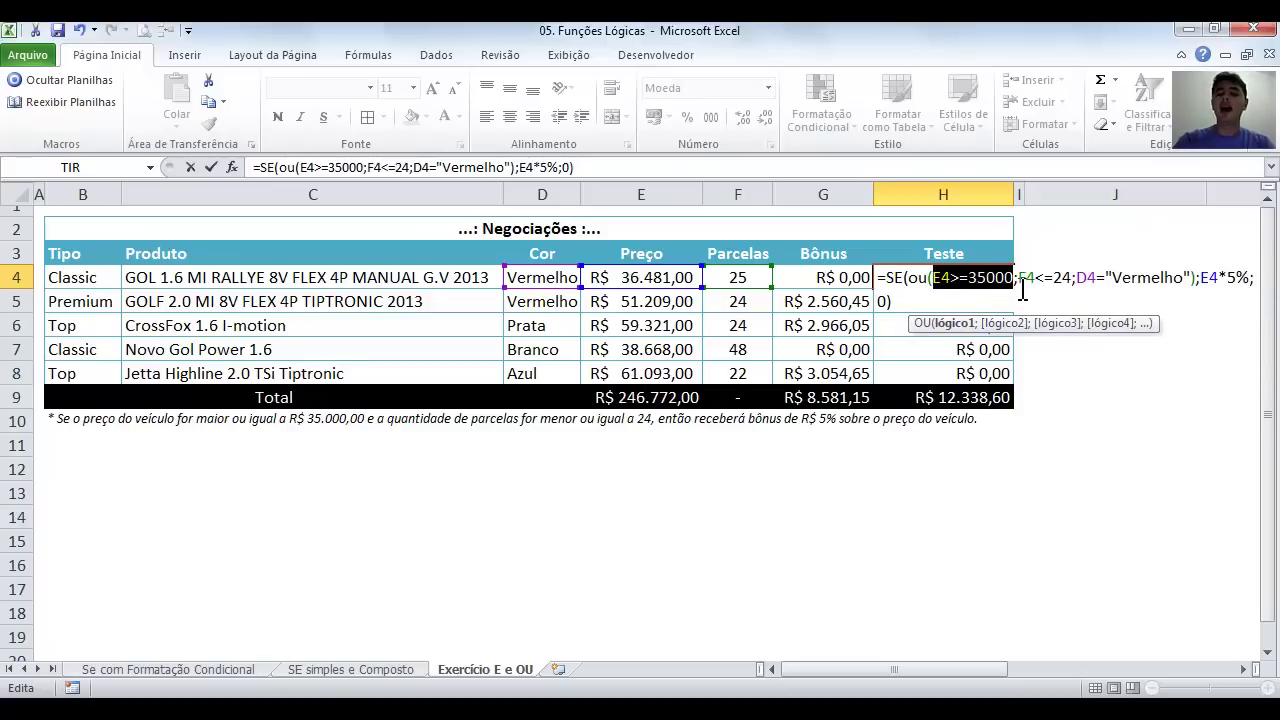
drag(1018, 285, 942, 278)
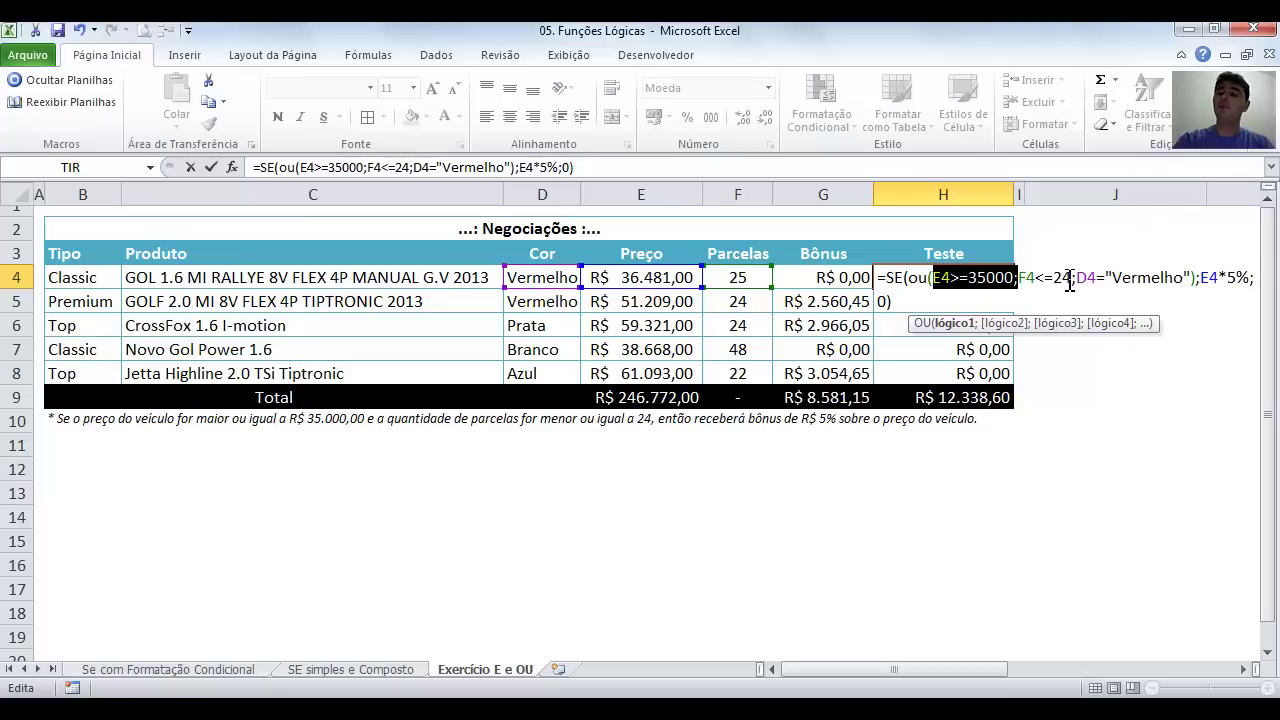
drag(1075, 281, 1036, 374)
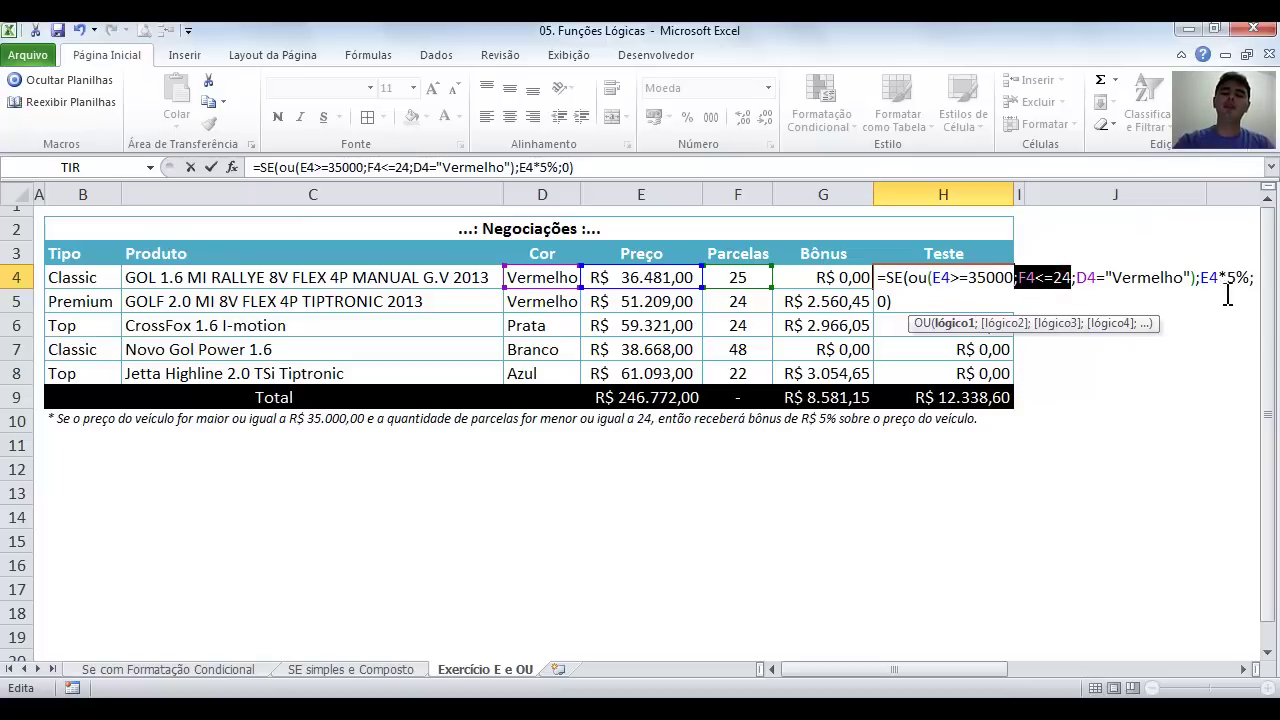
drag(932, 282, 1200, 290)
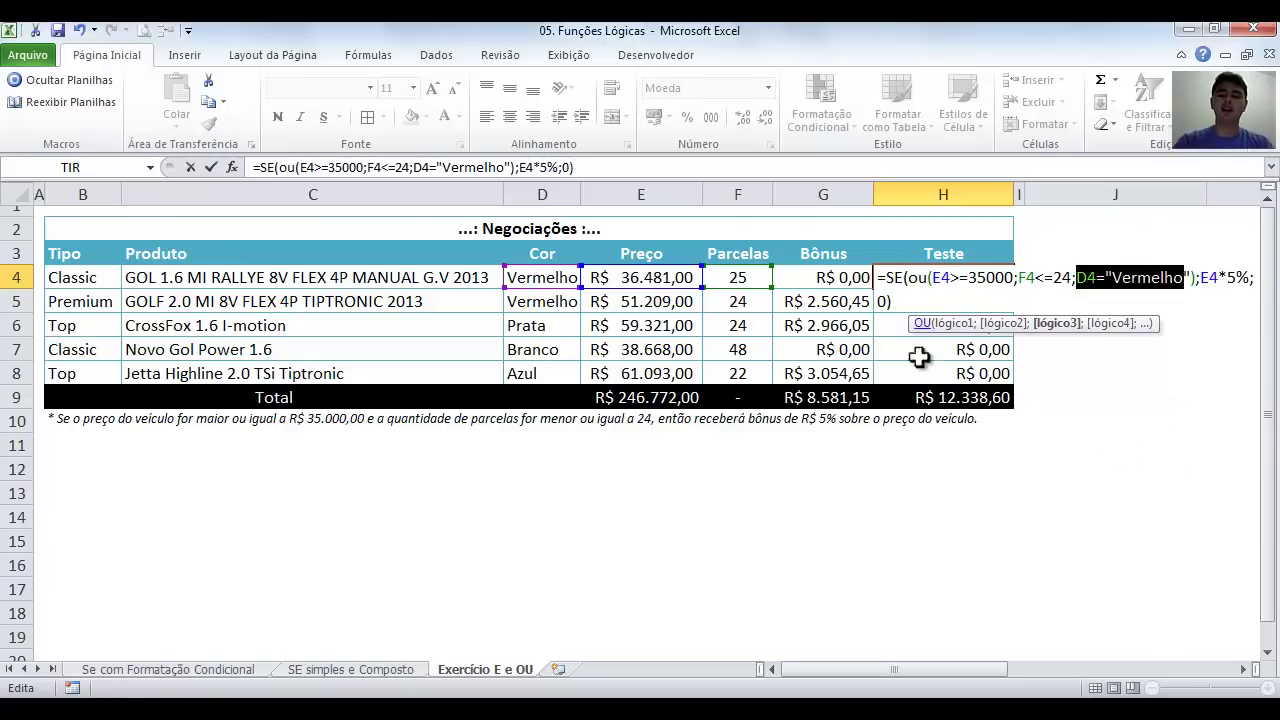
Enter the OU formula in H4 and fill it down through H9.
key(Return)
key(Up)
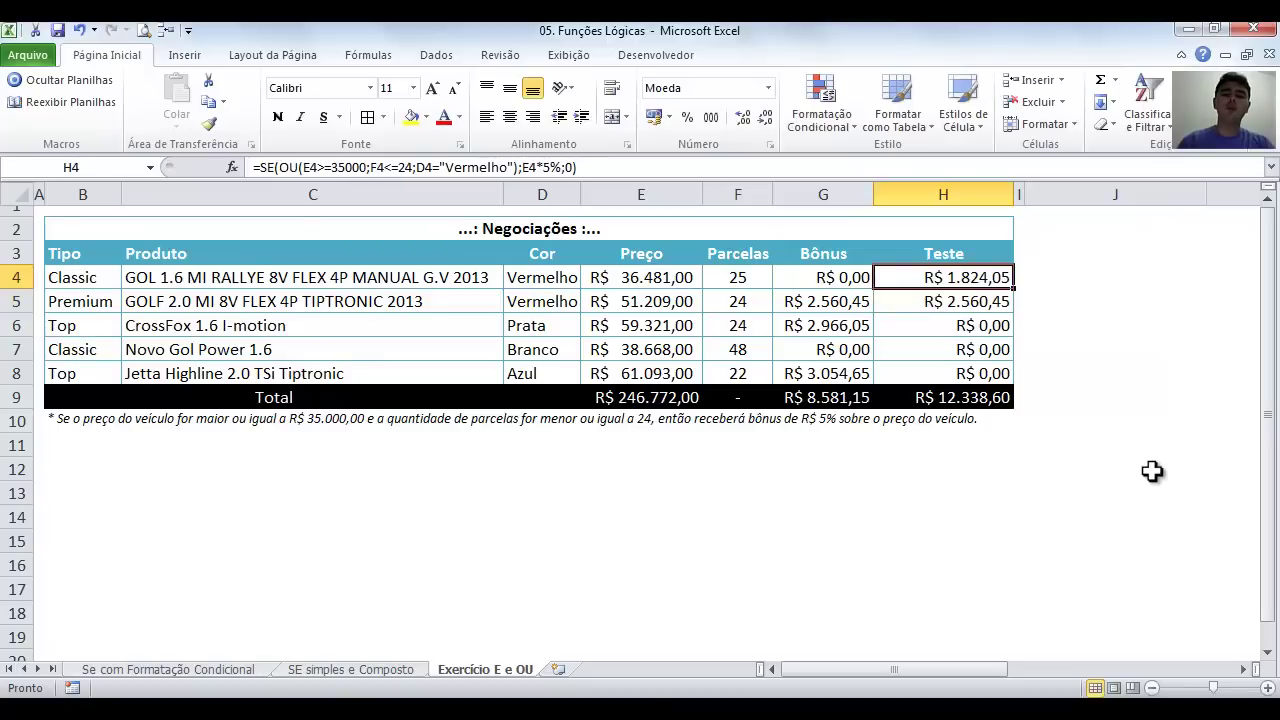
double_click(1014, 288)
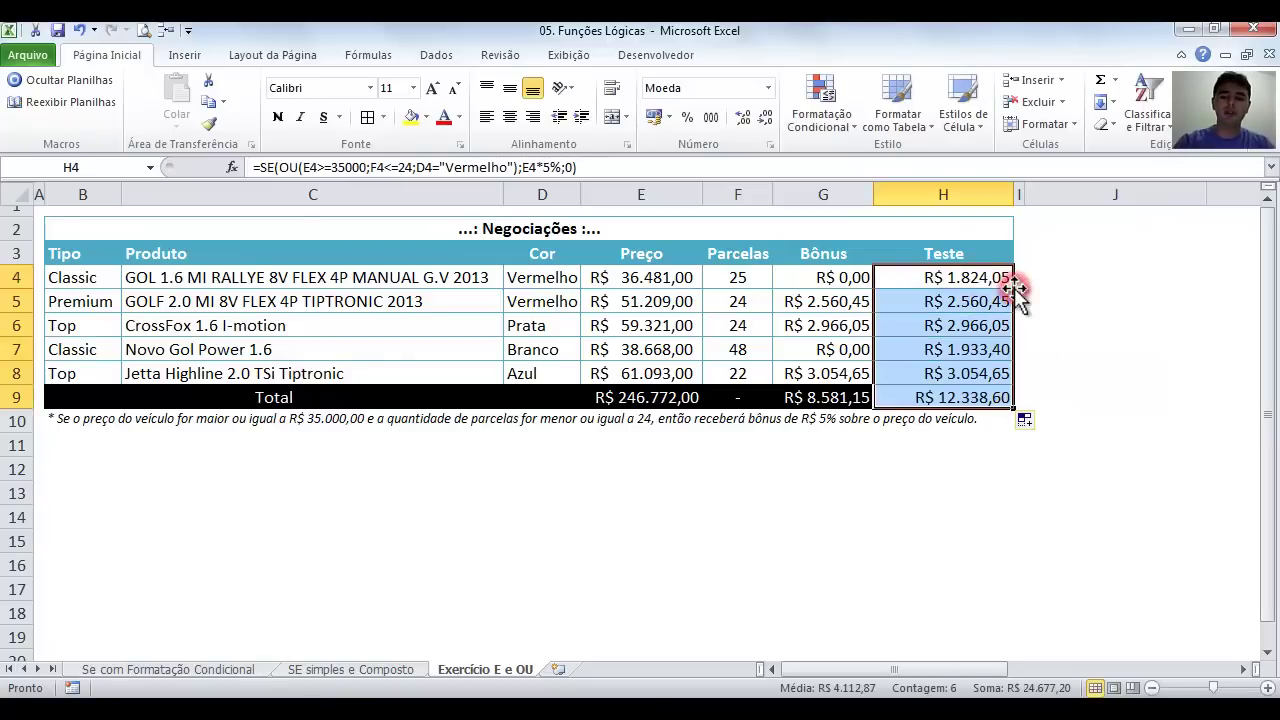
click(942, 280)
drag(942, 285, 938, 396)
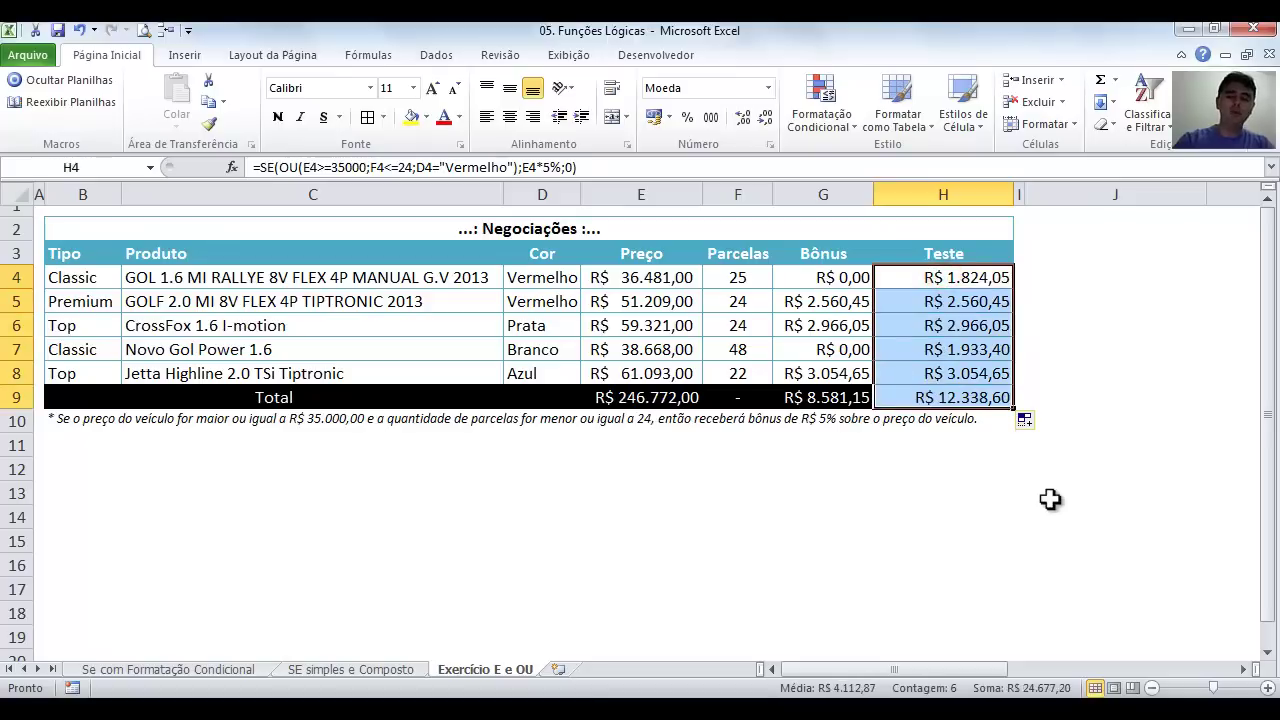
Compare the Teste result in H4 with the vehicle prices in the Preço column.
click(944, 487)
click(973, 278)
click(656, 278)
click(650, 300)
click(640, 322)
click(638, 372)
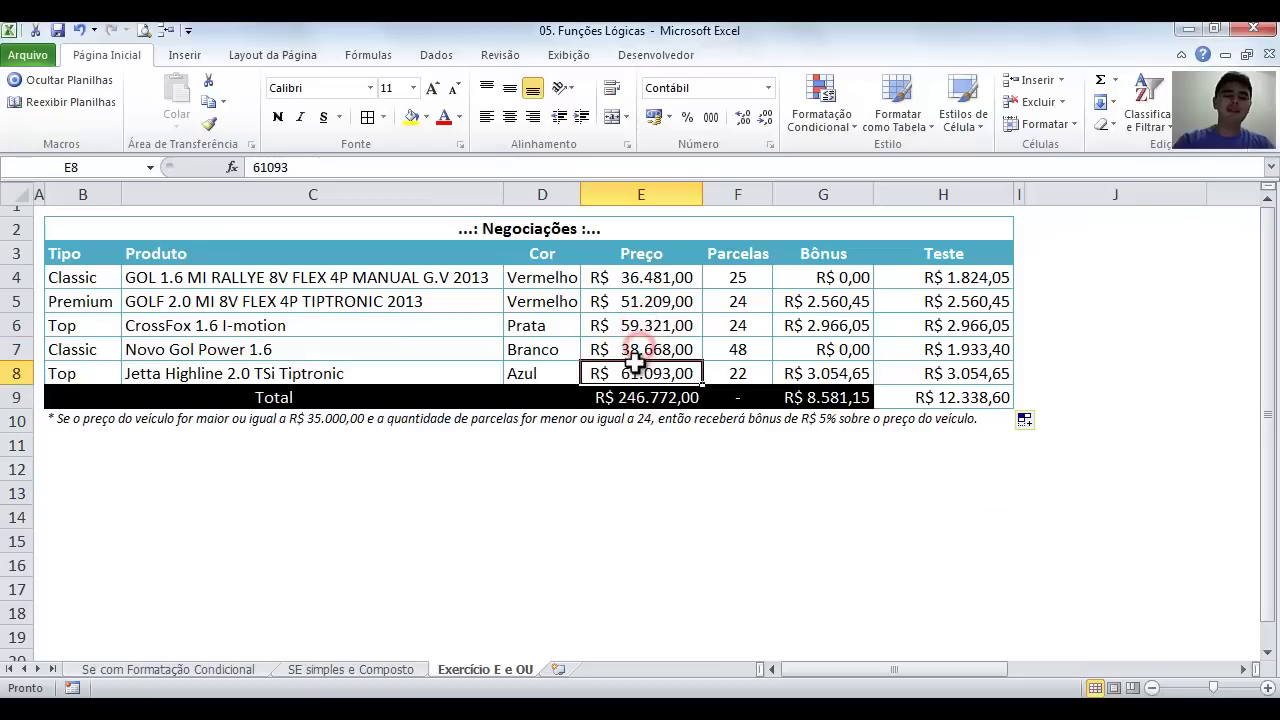
Set the Preço value of Novo Gol Power 1.6 in E7 to 23.000.
click(657, 347)
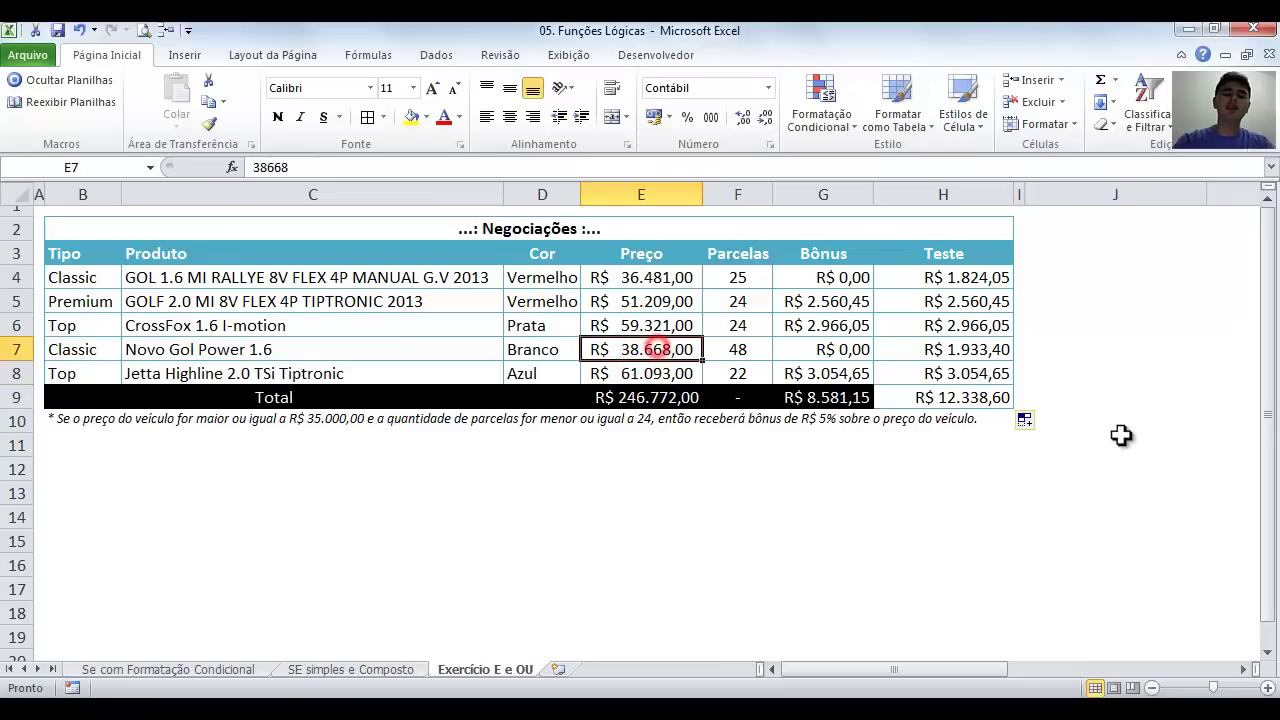
text(23.000)
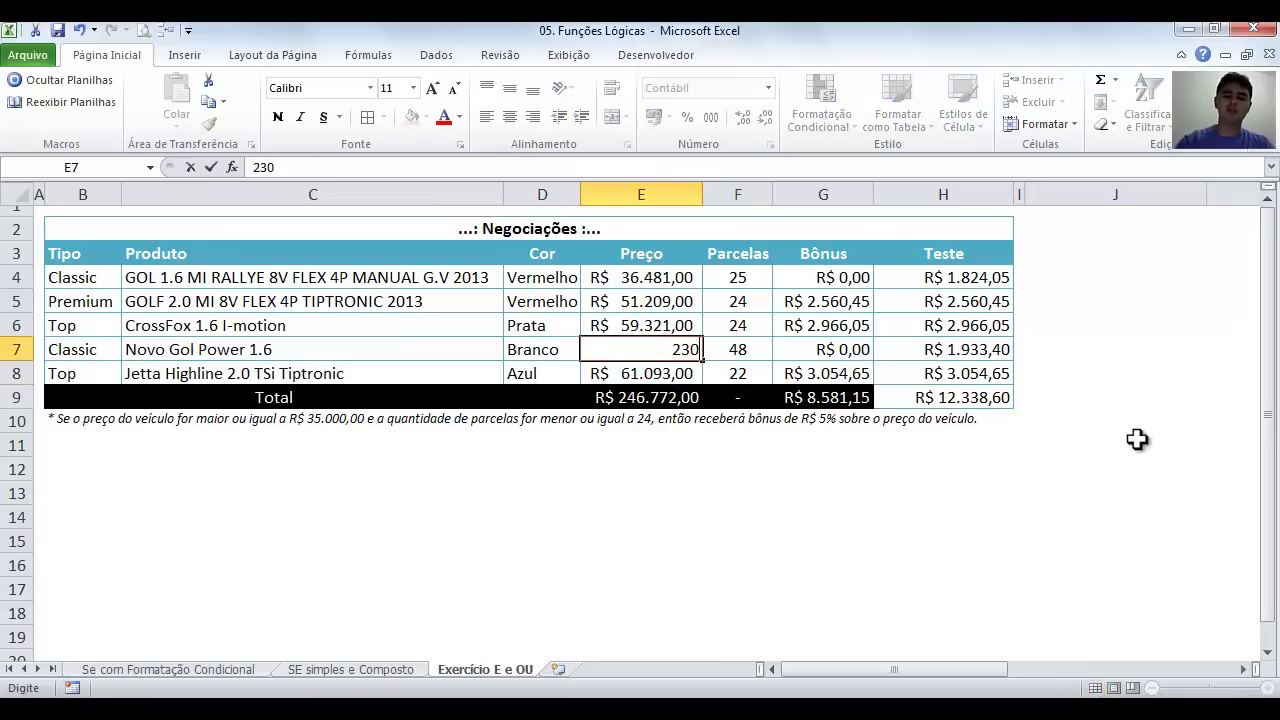
key(Return)
Check the Teste result in H7 against the Parcelas, Preço and Cor cells of row 7.
key(Up)
key(Right)
key(Right)
key(Right)
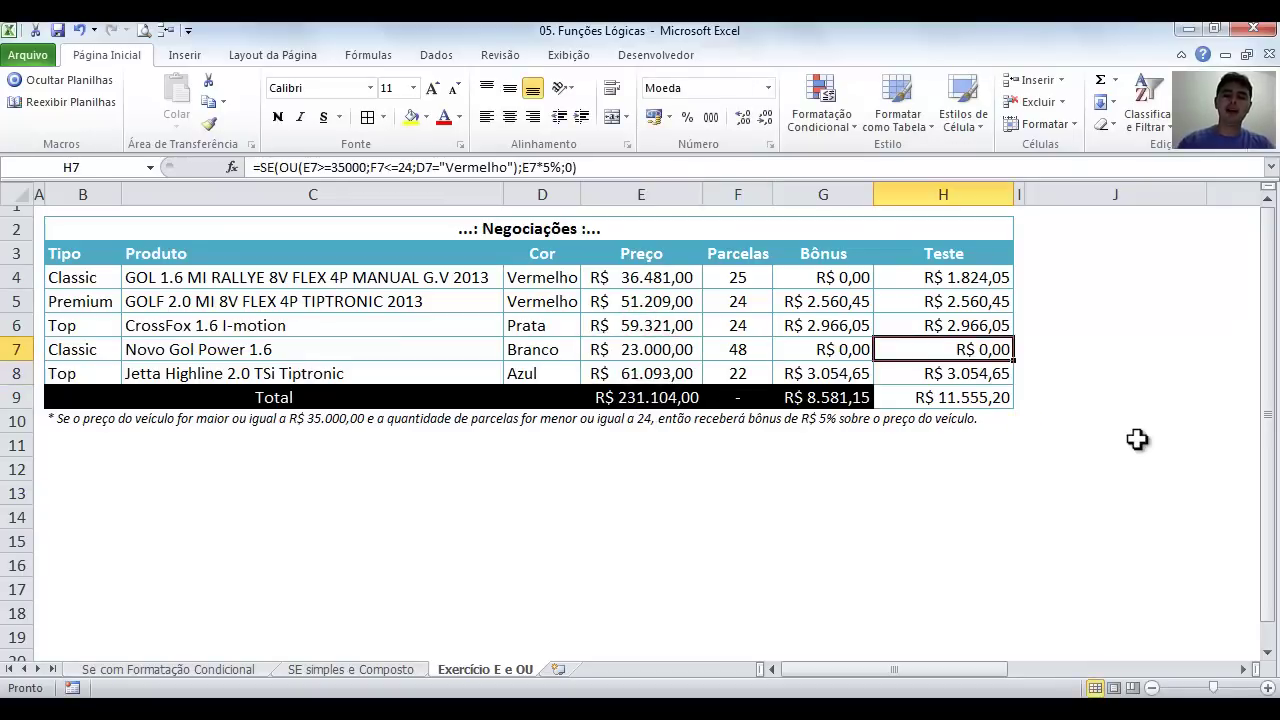
key(Left)
key(Left)
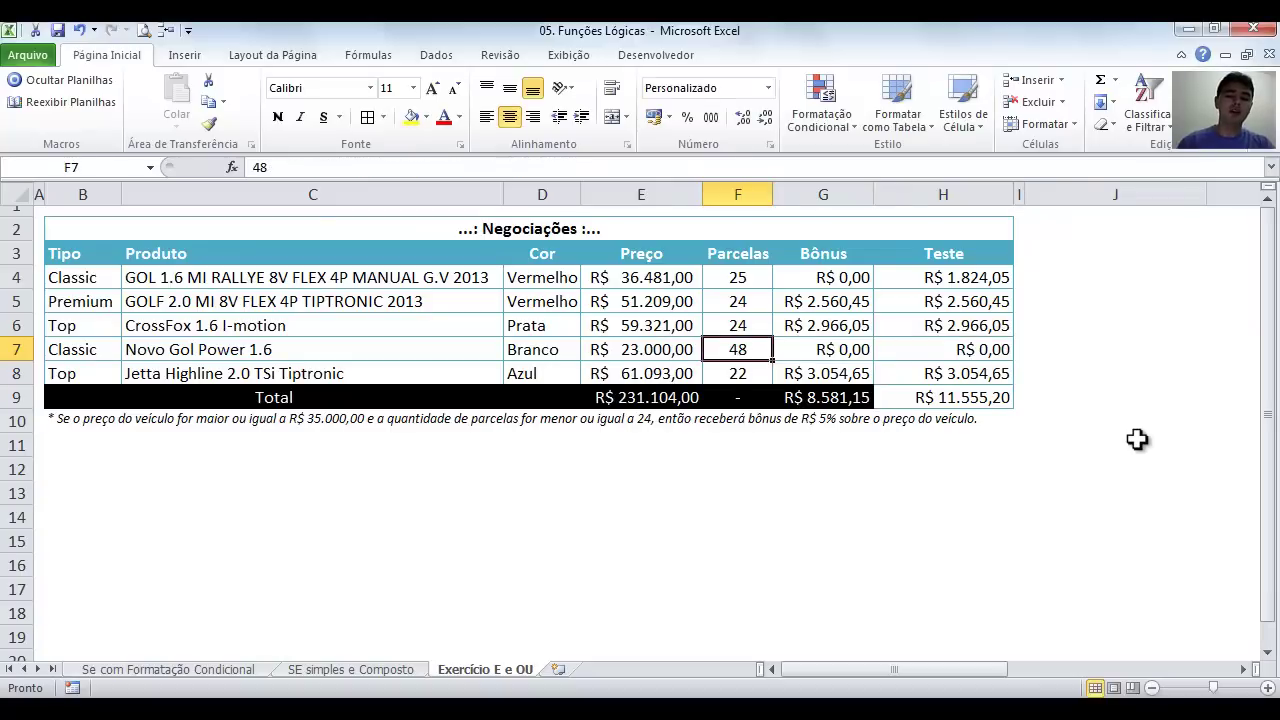
key(Left)
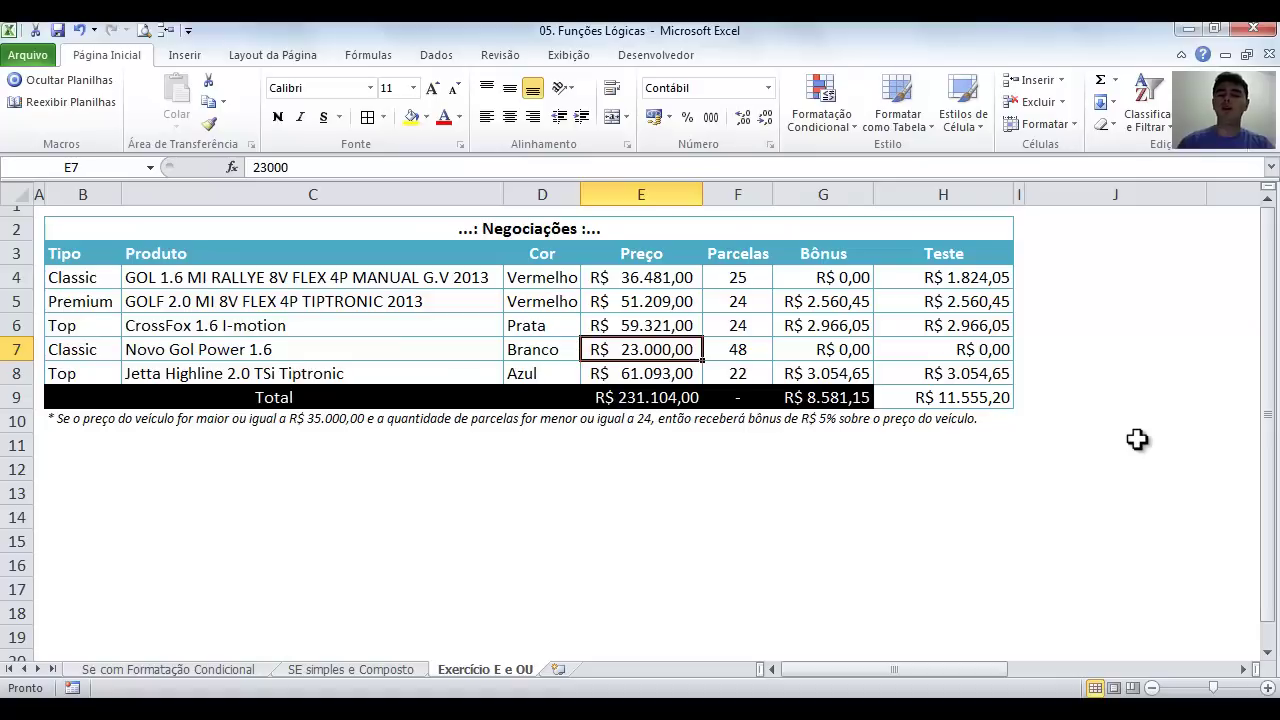
key(Left)
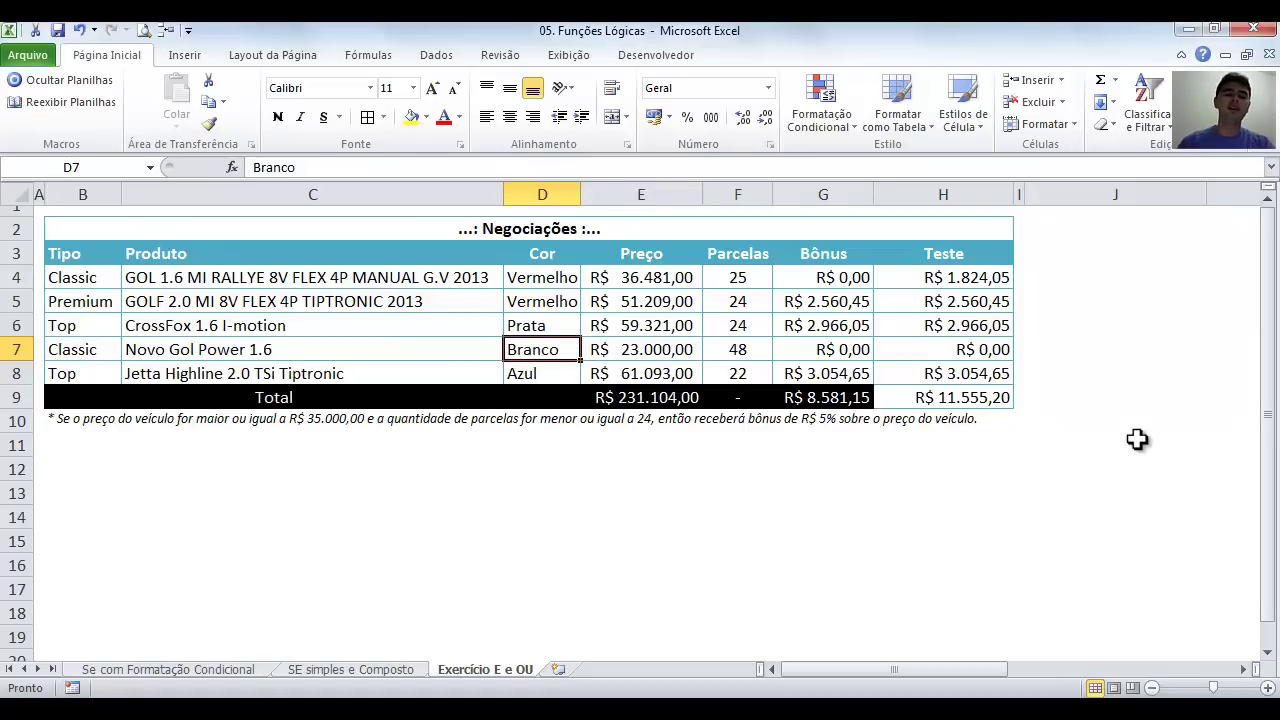
Copy the color Vermelho from D5 into D7.
key(Up)
key(Up)
key(ctrl+c)
key(Down)
key(Down)
key(Return)
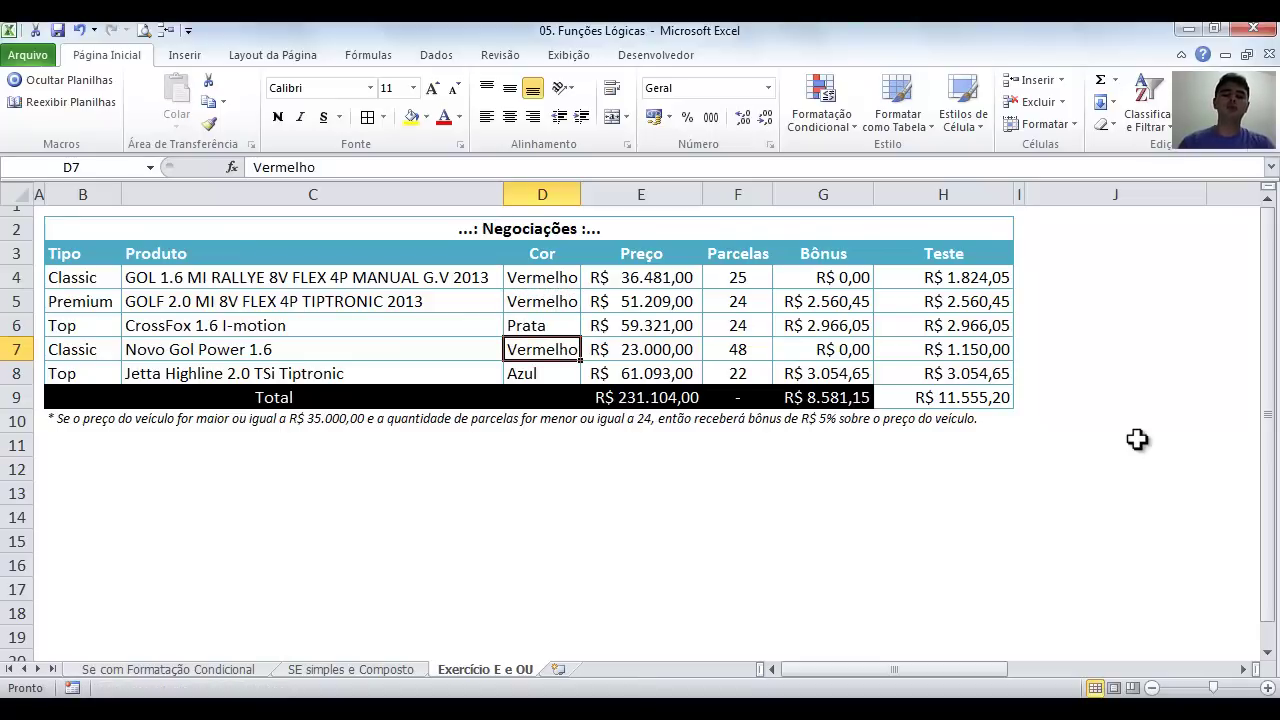
Format the Teste result in H7 as bold and italic.
key(Right)
key(Right)
key(Right)
key(Right)
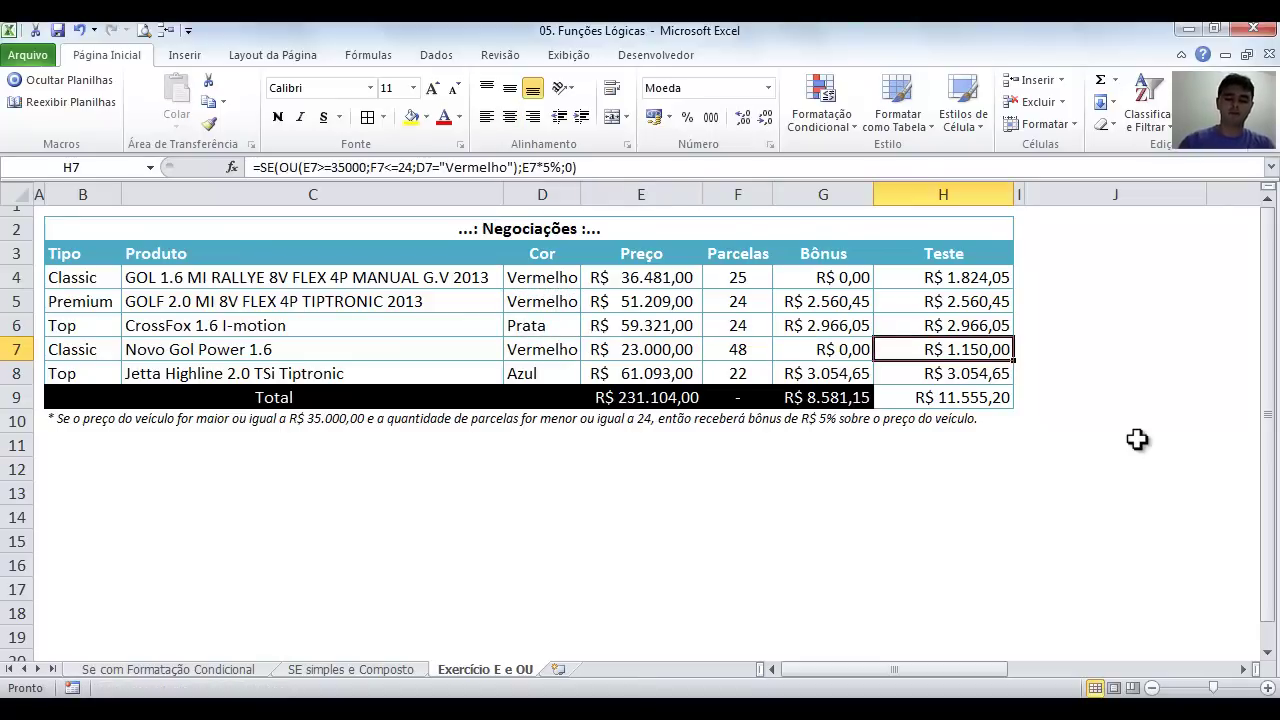
key(ctrl+n)
key(ctrl+i)
Clear the color in D7 and replace it with Azul copied from D8.
key(Left)
key(Left)
key(Left)
key(Left)
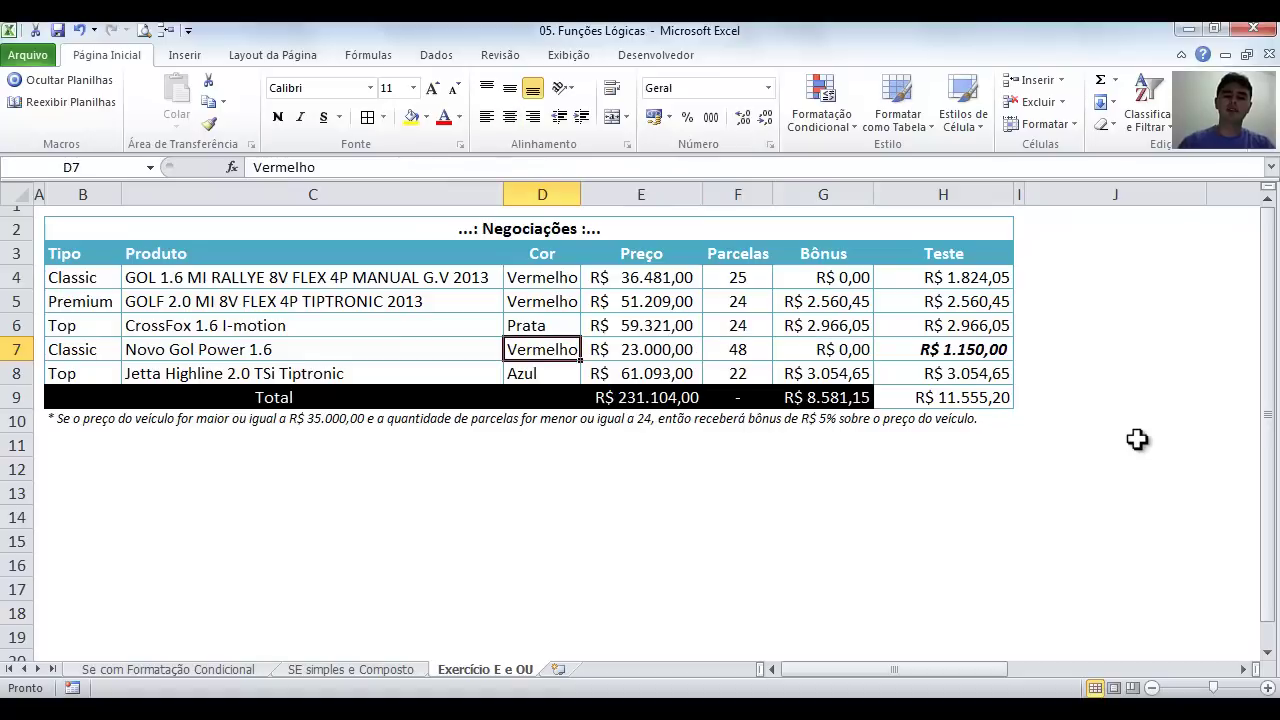
key(Delete)
key(Down)
key(ctrl+c)
key(Up)
key(ctrl+v)
Review the Cor, Preço and Parcelas cells in D7:F7 against the OU conditions.
key(Right)
key(Right)
key(Right)
key(Left)
key(Left)
key(shift+Right)
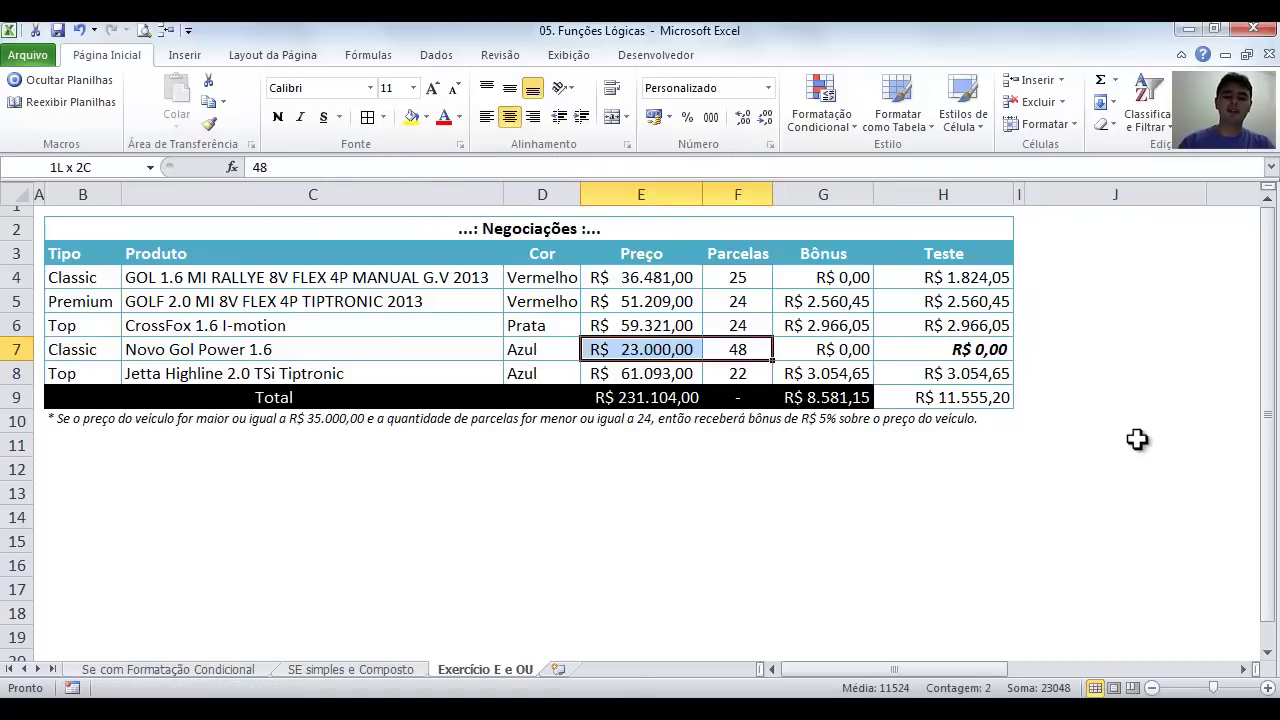
key(shift+Left)
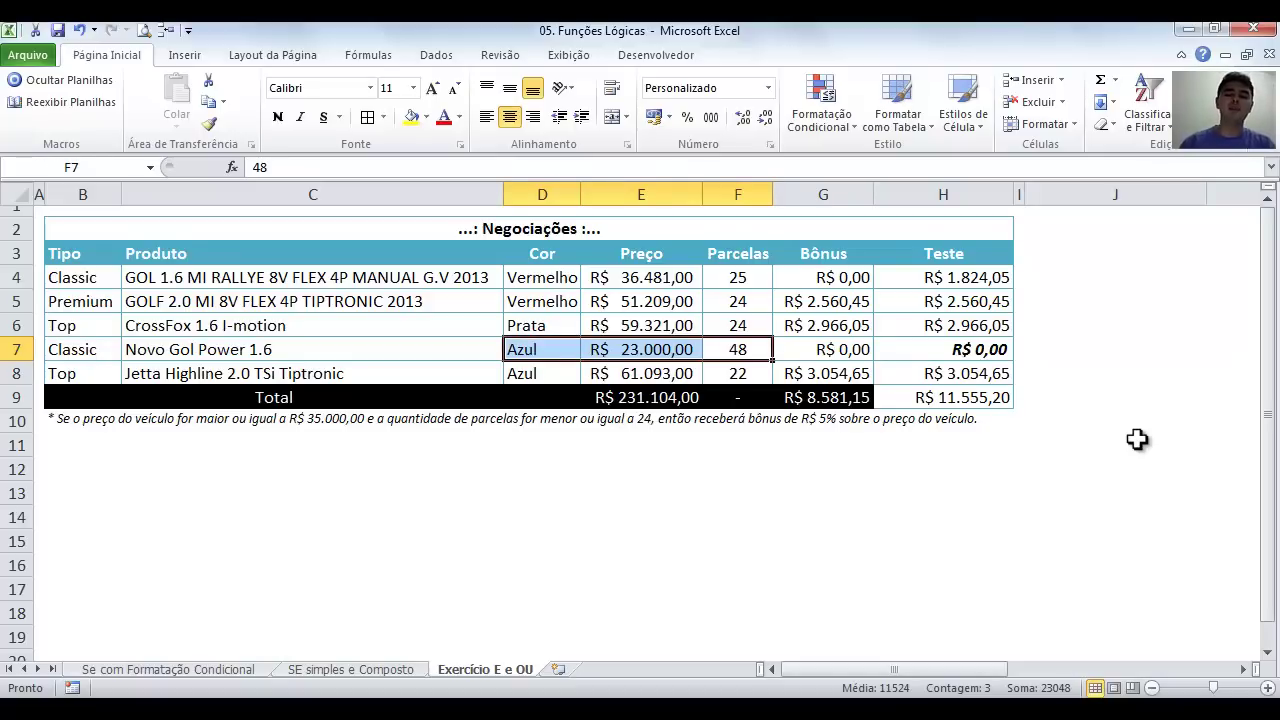
Test the OU formula with 24 installments in F7 for the Novo Gol Power 1.6, and undo the entry.
key(Right)
key(Left)
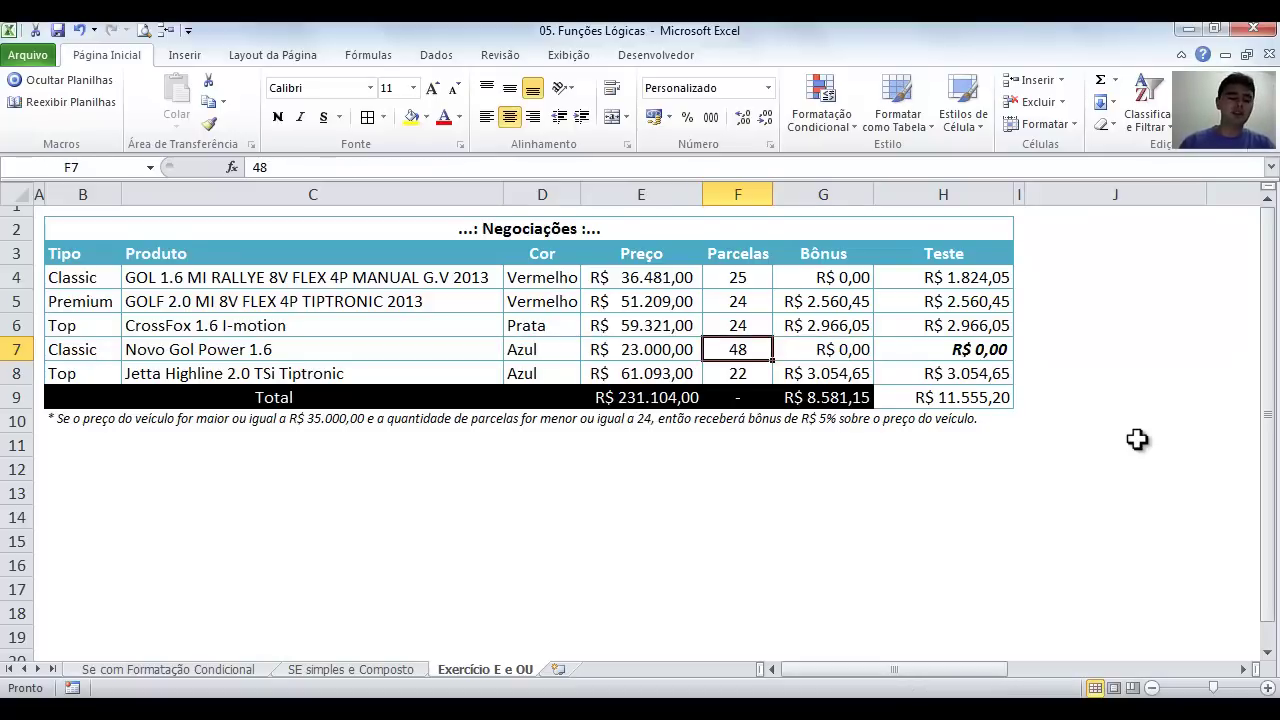
text(24)
key(Return)
key(Up)
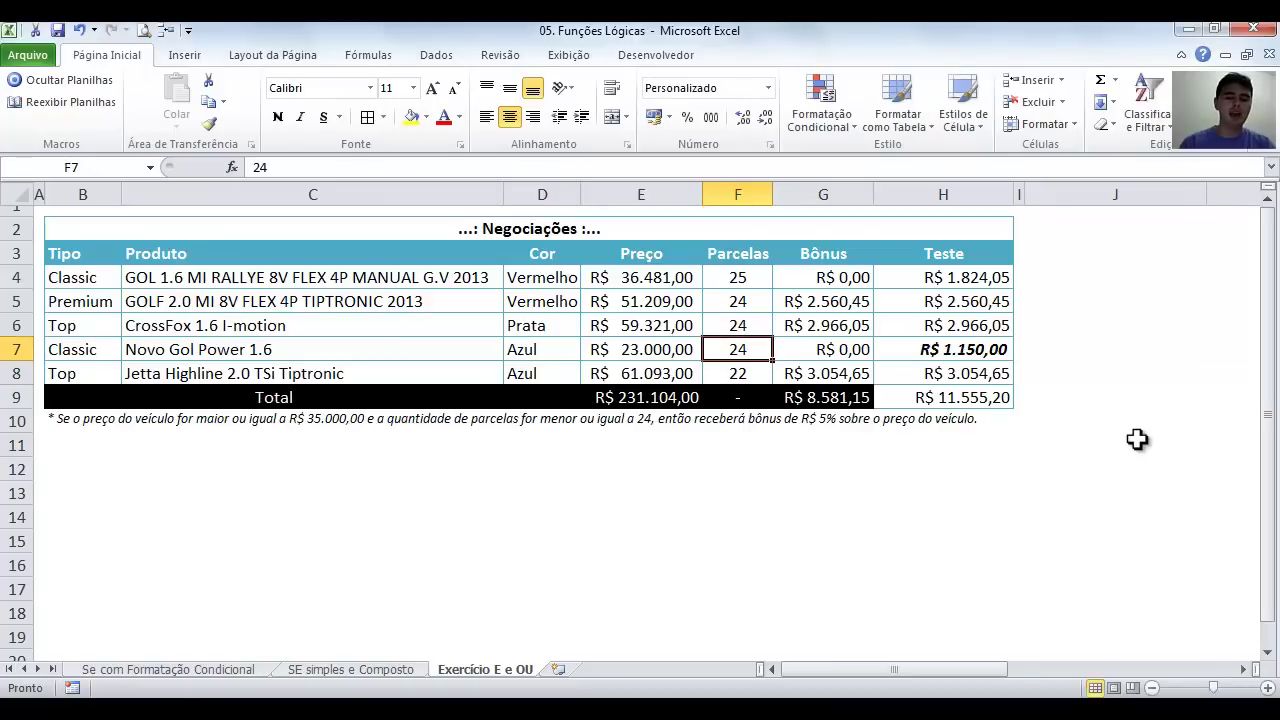
key(ctrl+z)
Test the OU formula with a price of 35000 in E7, and undo the entry.
key(Left)
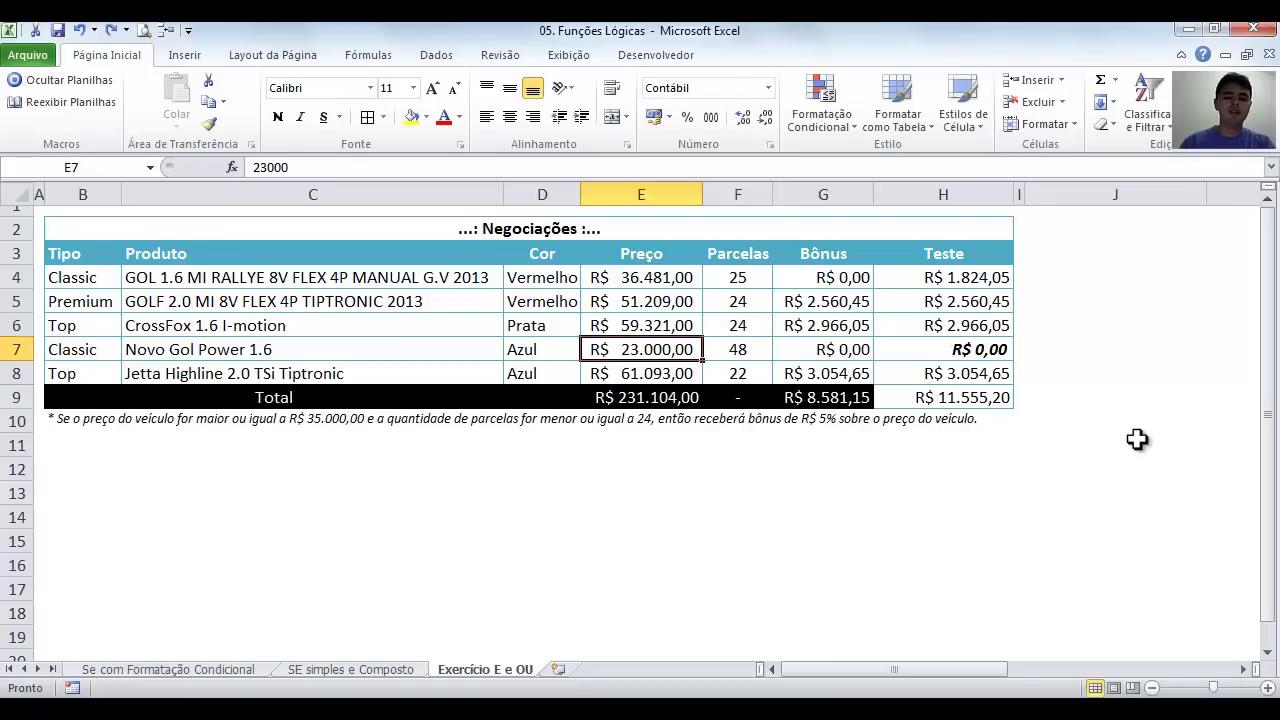
text(350)
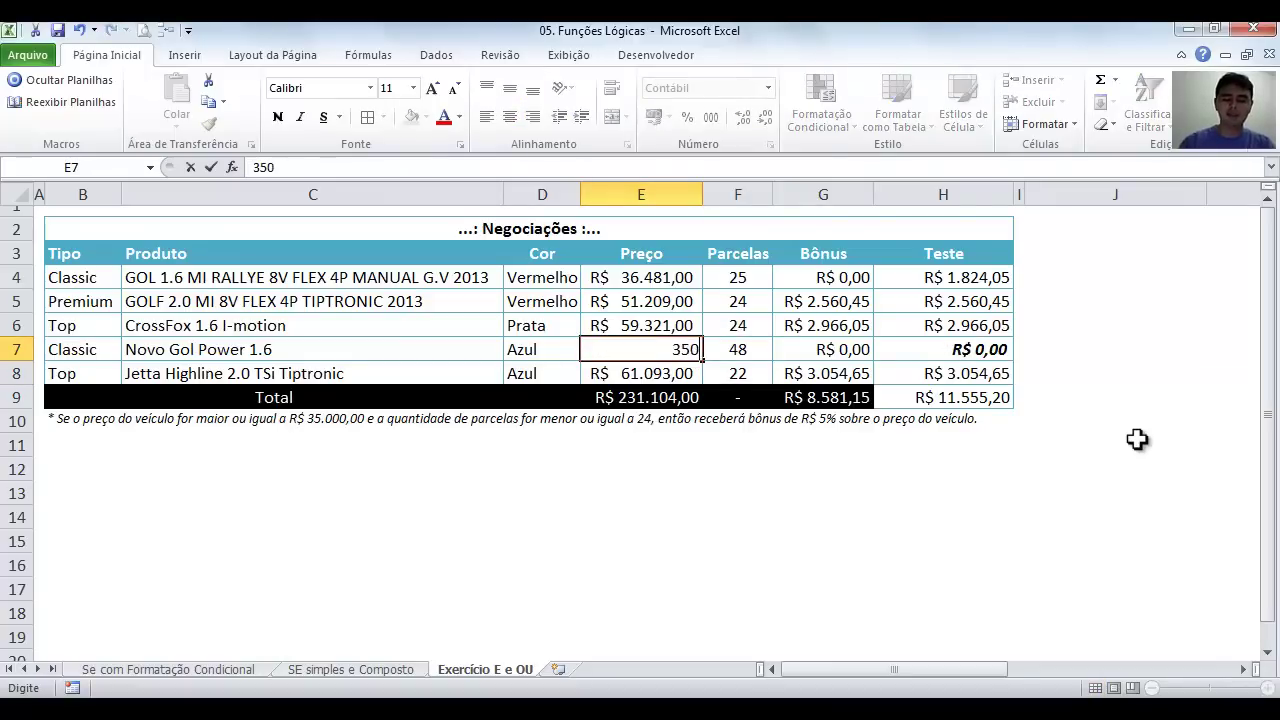
text(00)
key(Return)
key(Up)
key(ctrl+z)
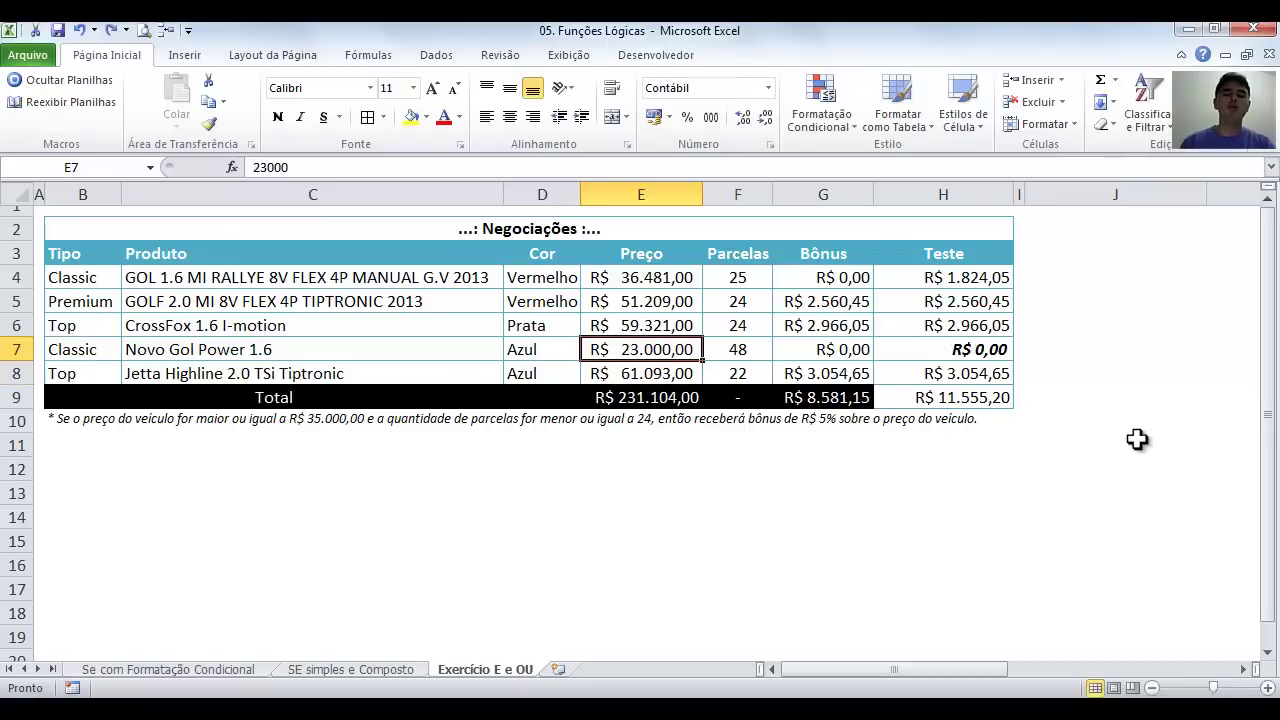
Set the color of the Novo Gol Power 1.6 in D7 to Vermelho.
key(Left)
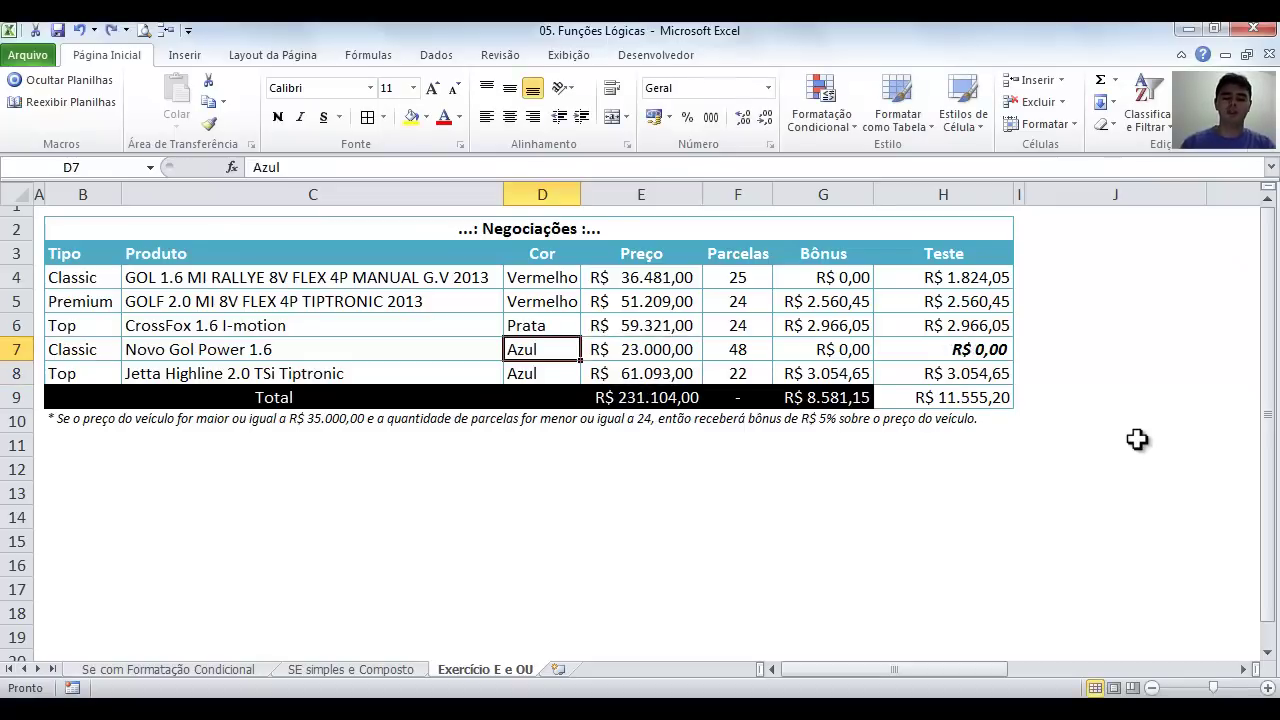
text(Verm)
key(Return)
key(Up)
Examine the Teste formula in H7 and the row 7 cells it refers to.
key(Right)
key(Left)
key(Right)
key(Right)
key(Right)
key(Right)
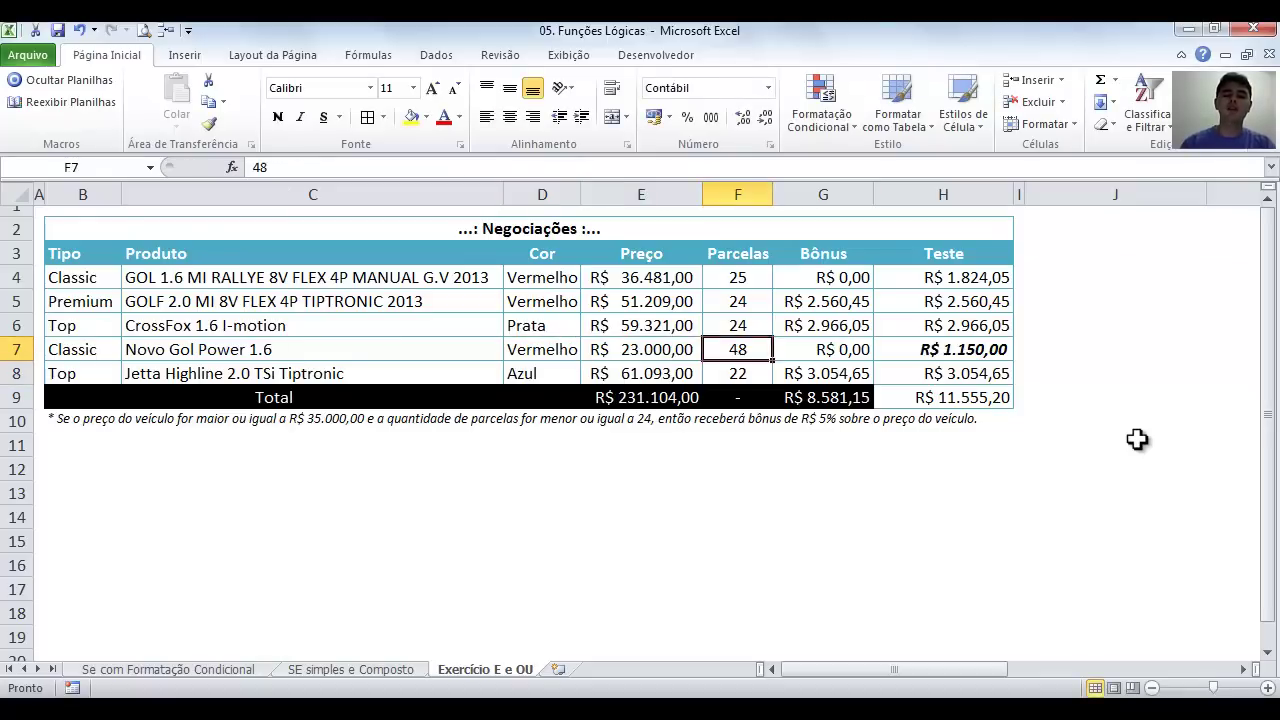
key(F2)
key(Escape)
Format the Cor, Preço and Parcelas cells in D7:F7 as bold and italic.
key(Left)
key(Left)
key(Left)
key(Left)
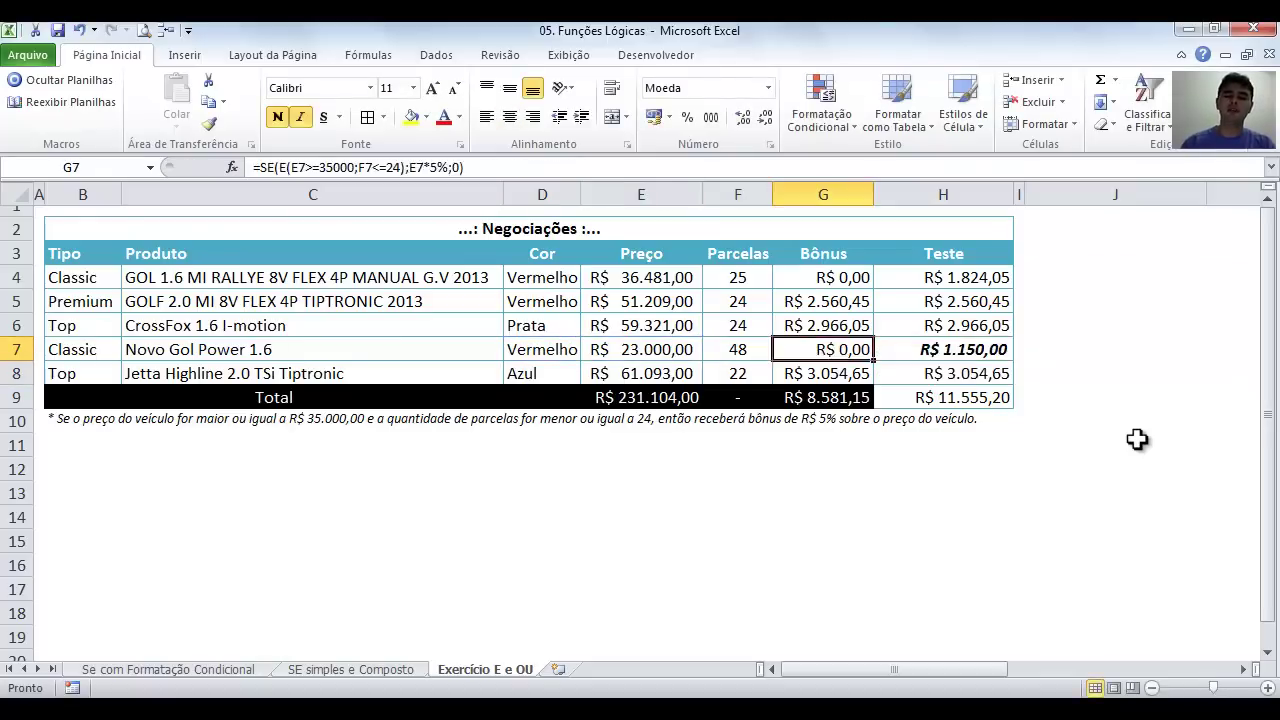
key(shift+Right)
key(shift+Right)
key(ctrl+n)
key(ctrl+i)
Review the SE formula with OU in H7 against the price, installment and color conditions.
key(Right)
key(Right)
key(Right)
key(Right)
key(F2)
key(Escape)
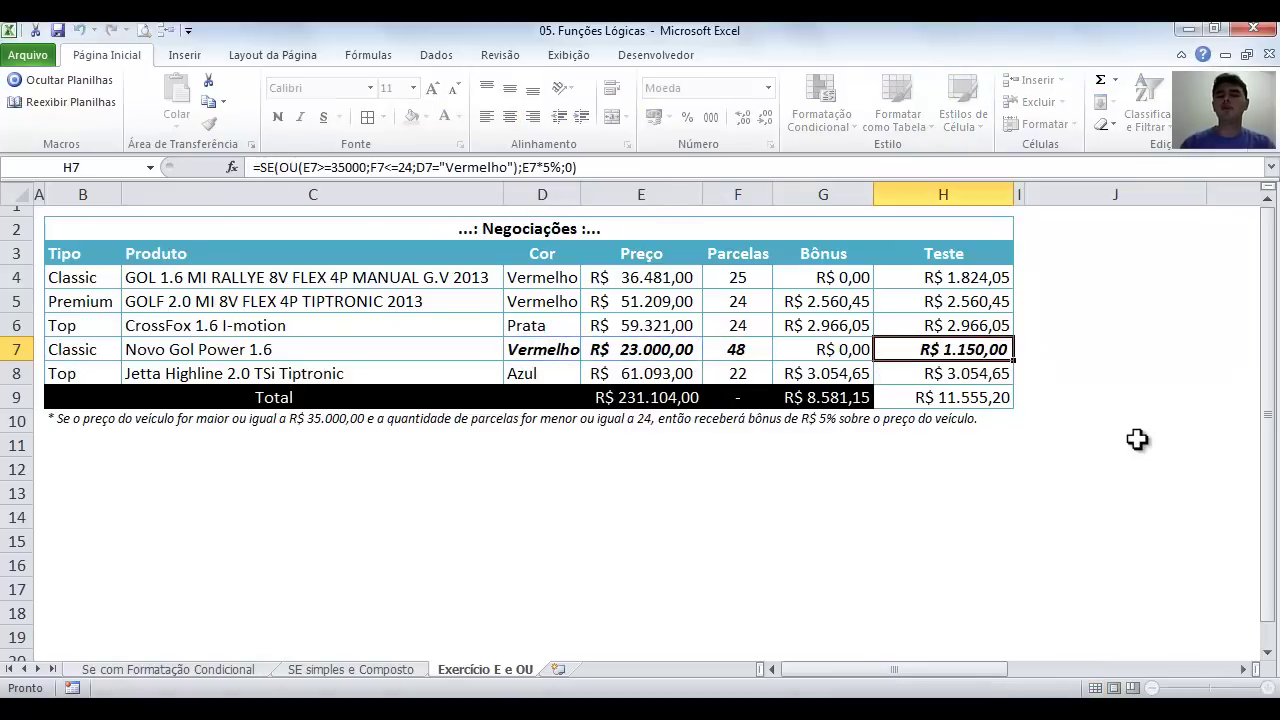
key(Left)
key(Left)
key(Left)
key(Left)
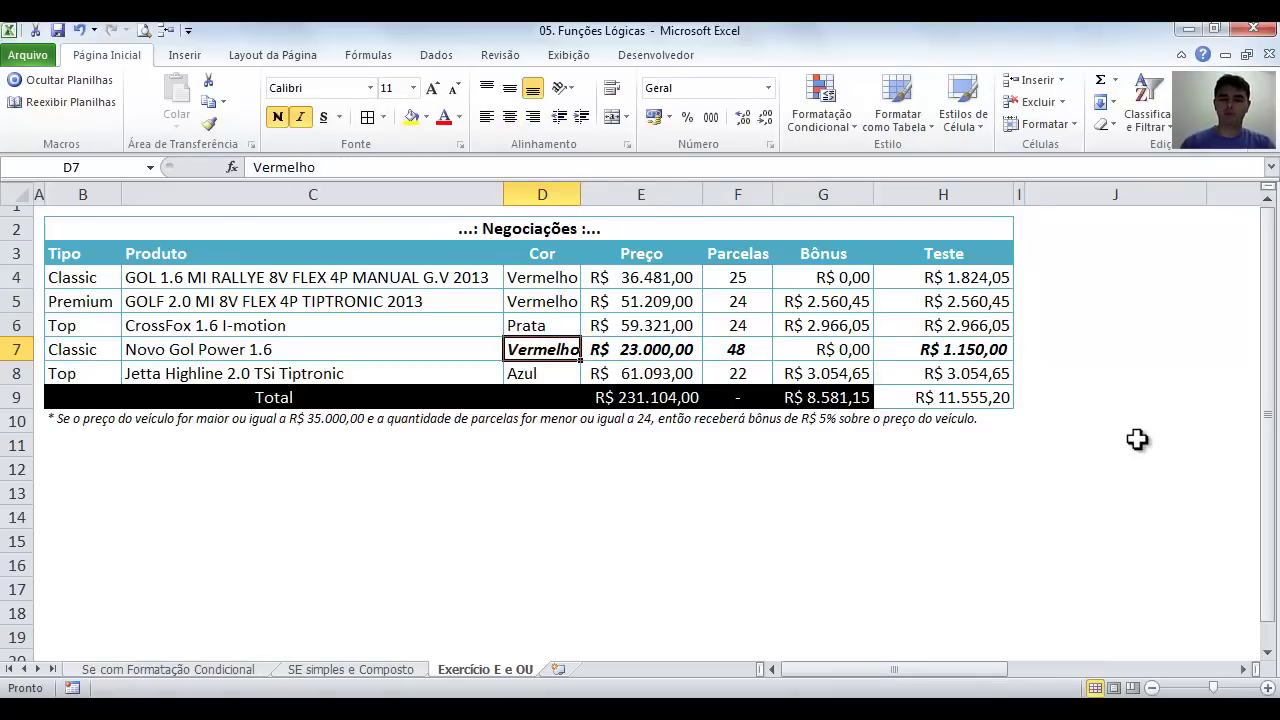
click(1030, 710)
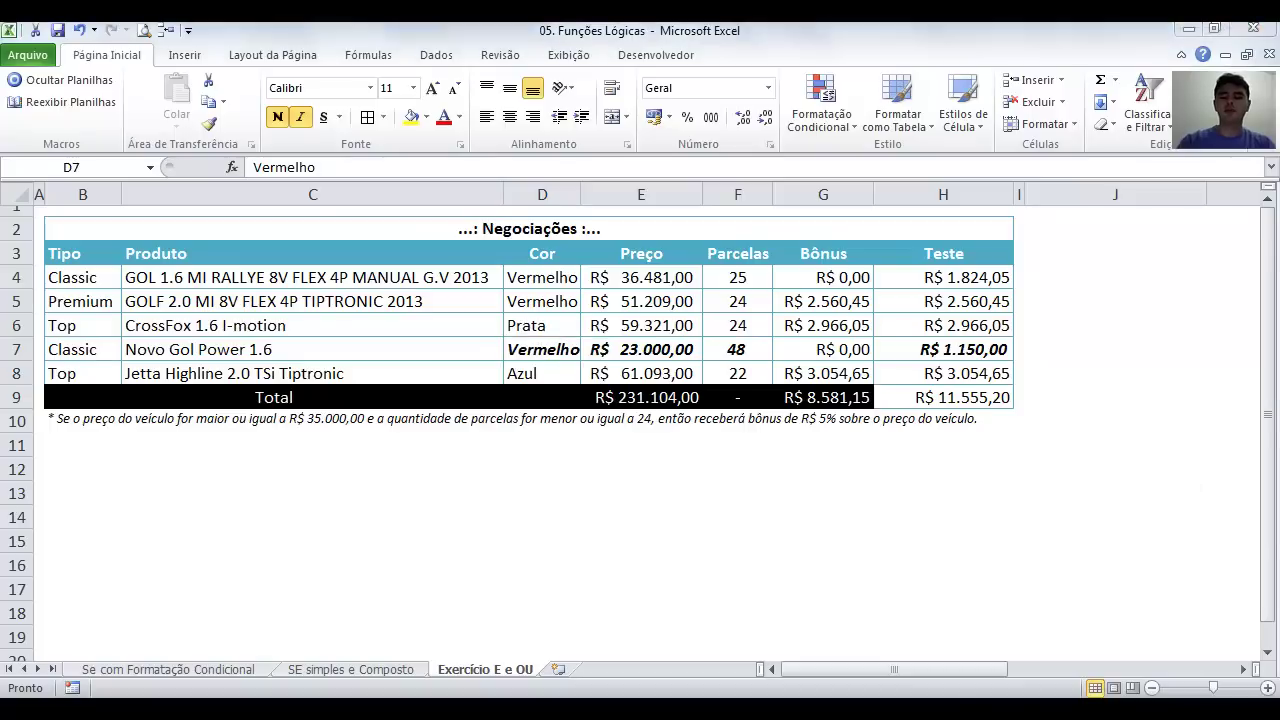